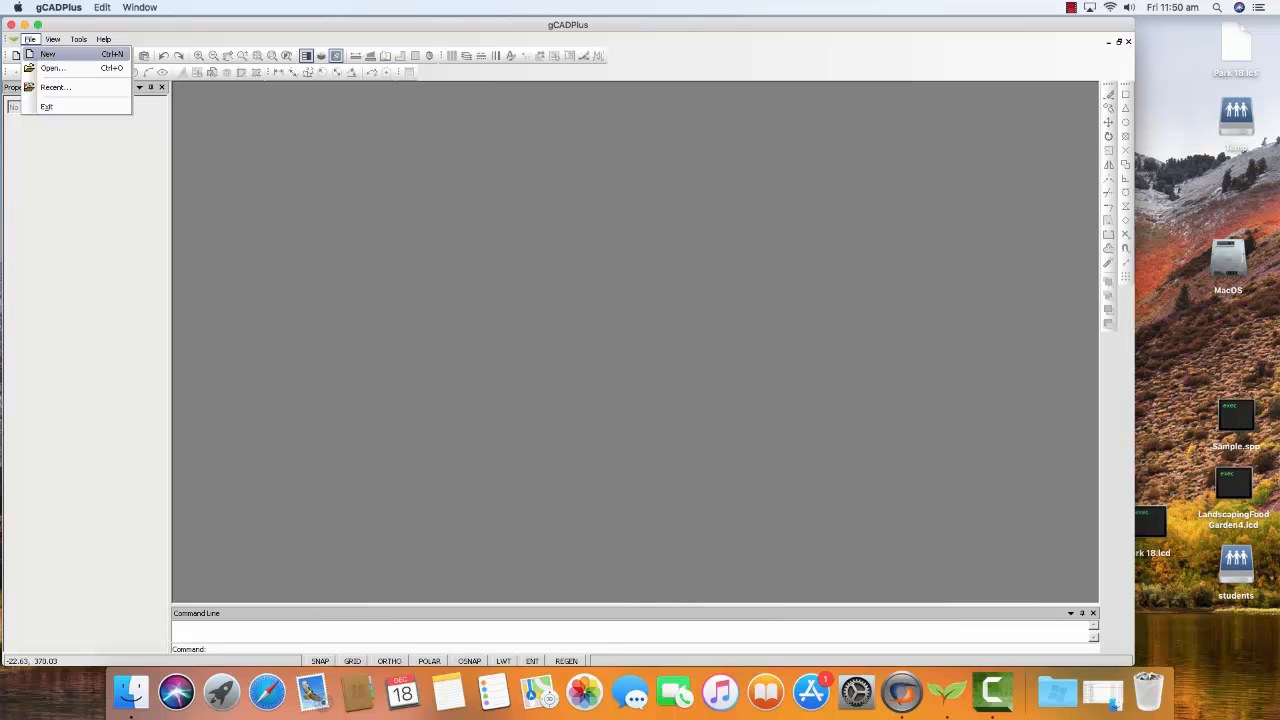
Step: Create a new drawing from the FrontGarden.lcd template
left_click(48, 54)
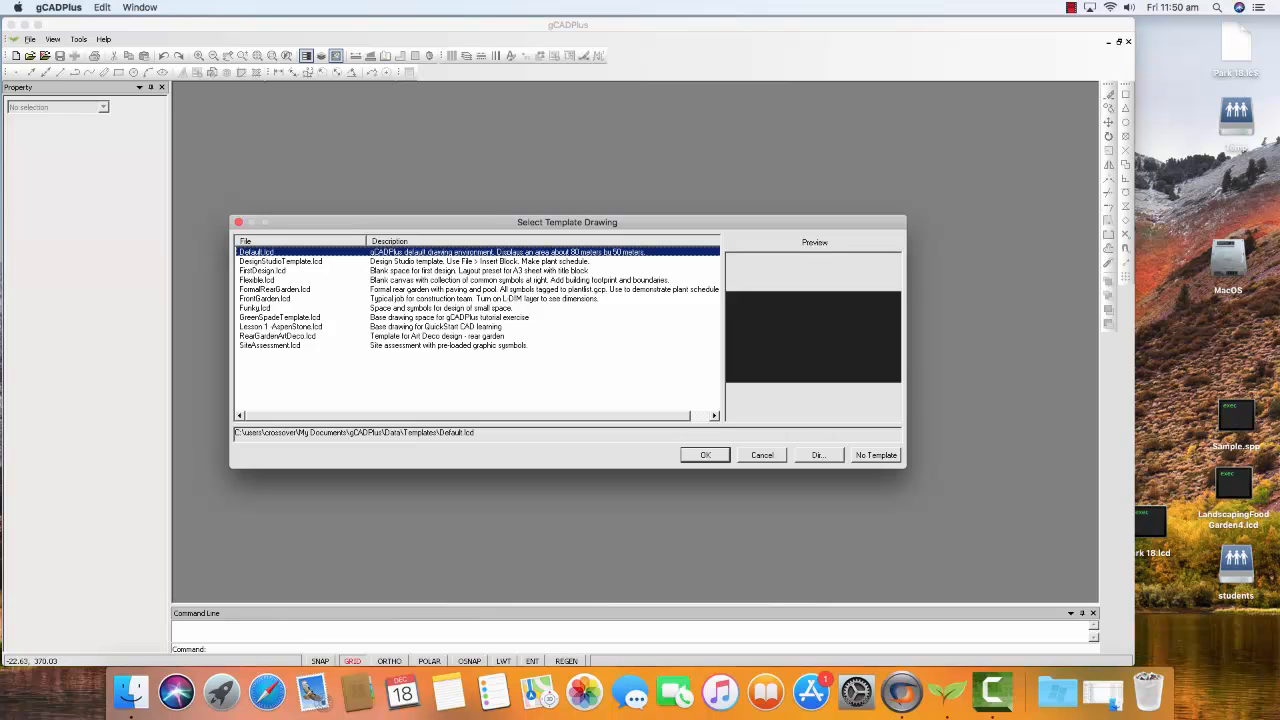
left_click(265, 299)
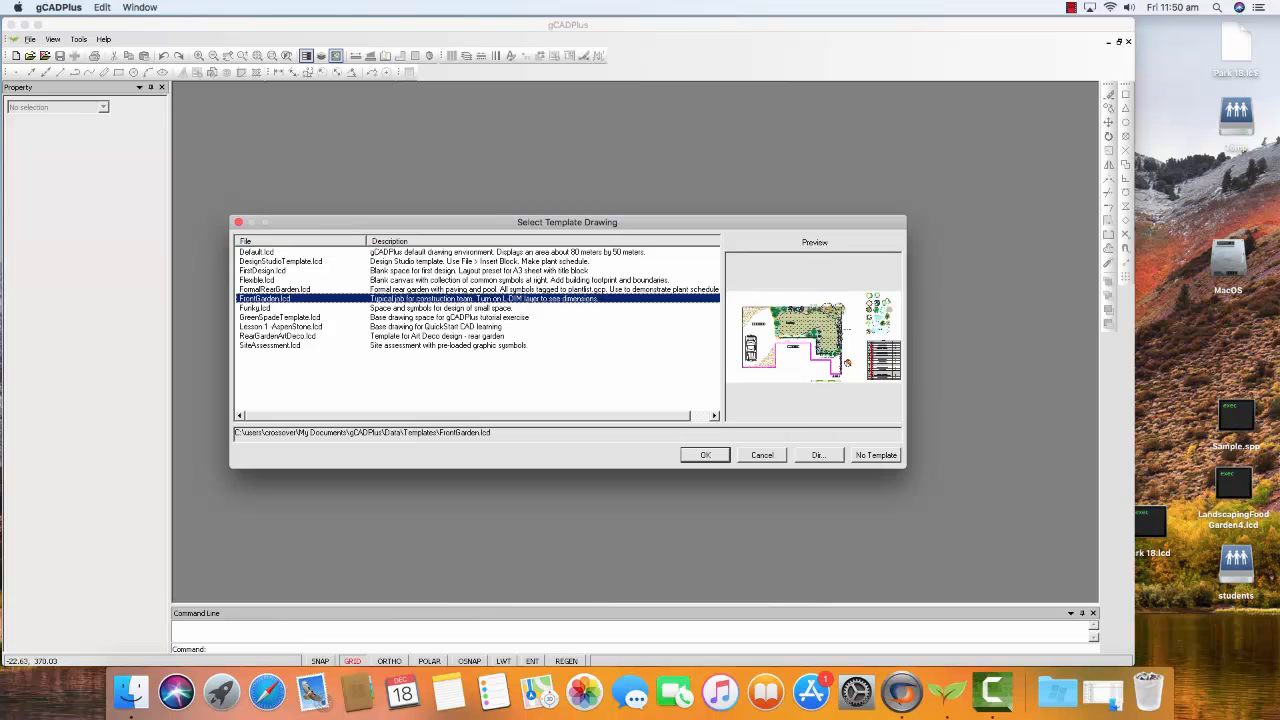
key("Return")
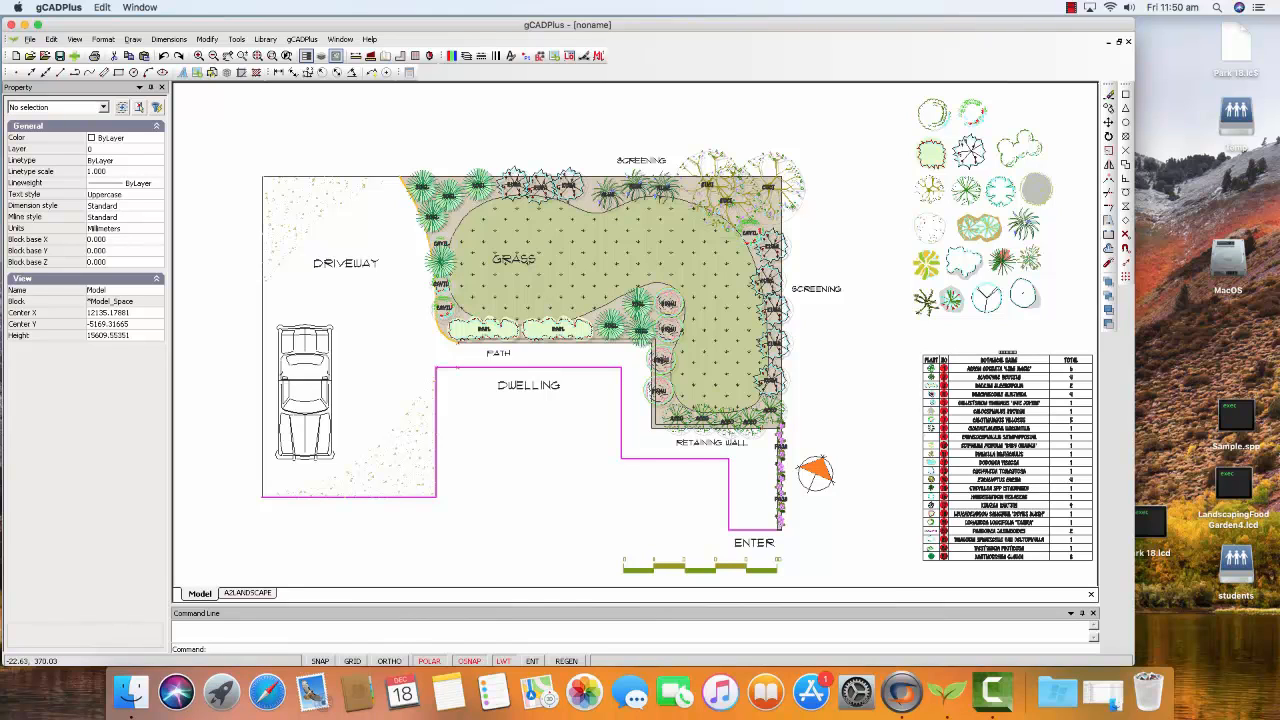
Step: Inspect the properties of a plant symbol beside the plan and of the title block on the A2LANDSCAPE layout
left_click(973, 238)
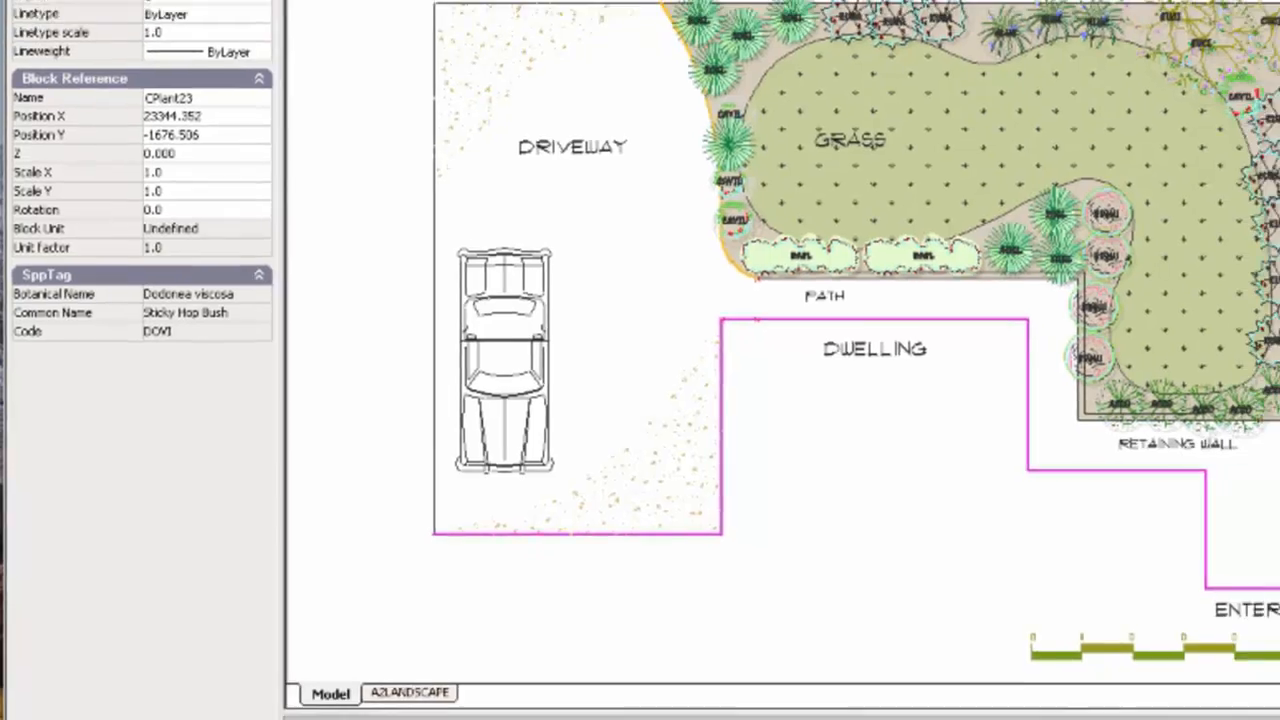
key("Escape")
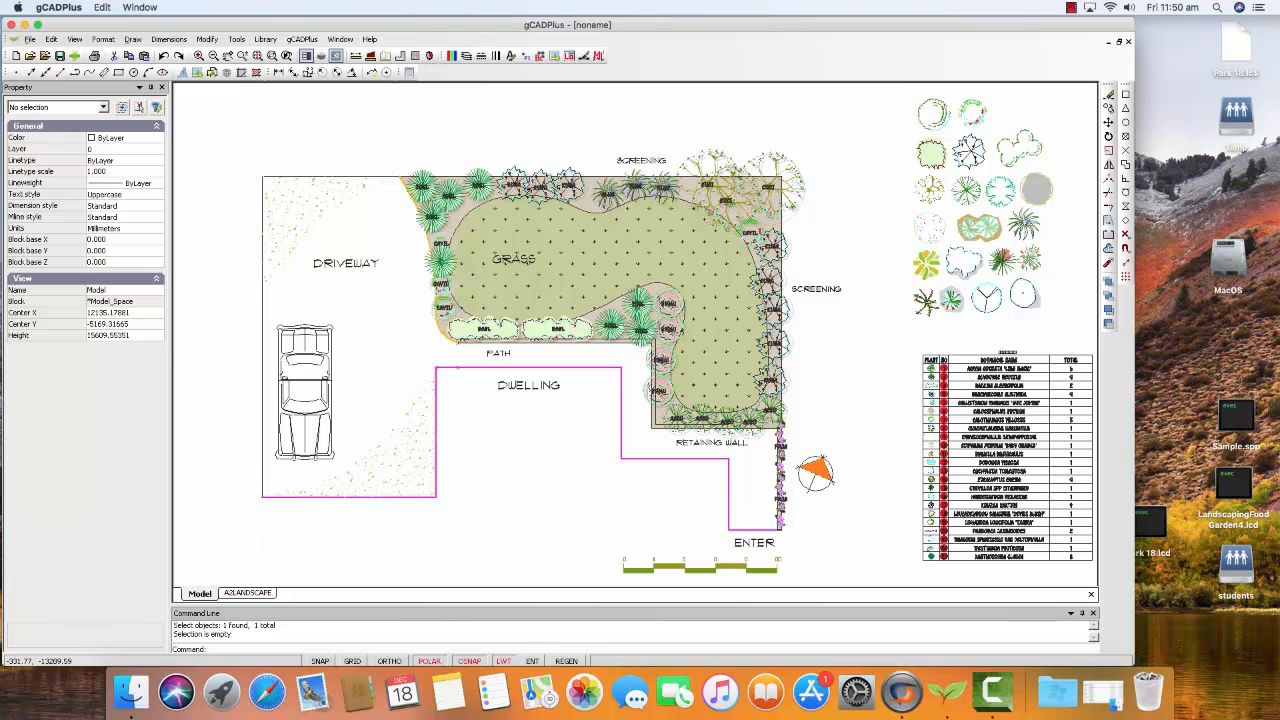
left_click(247, 593)
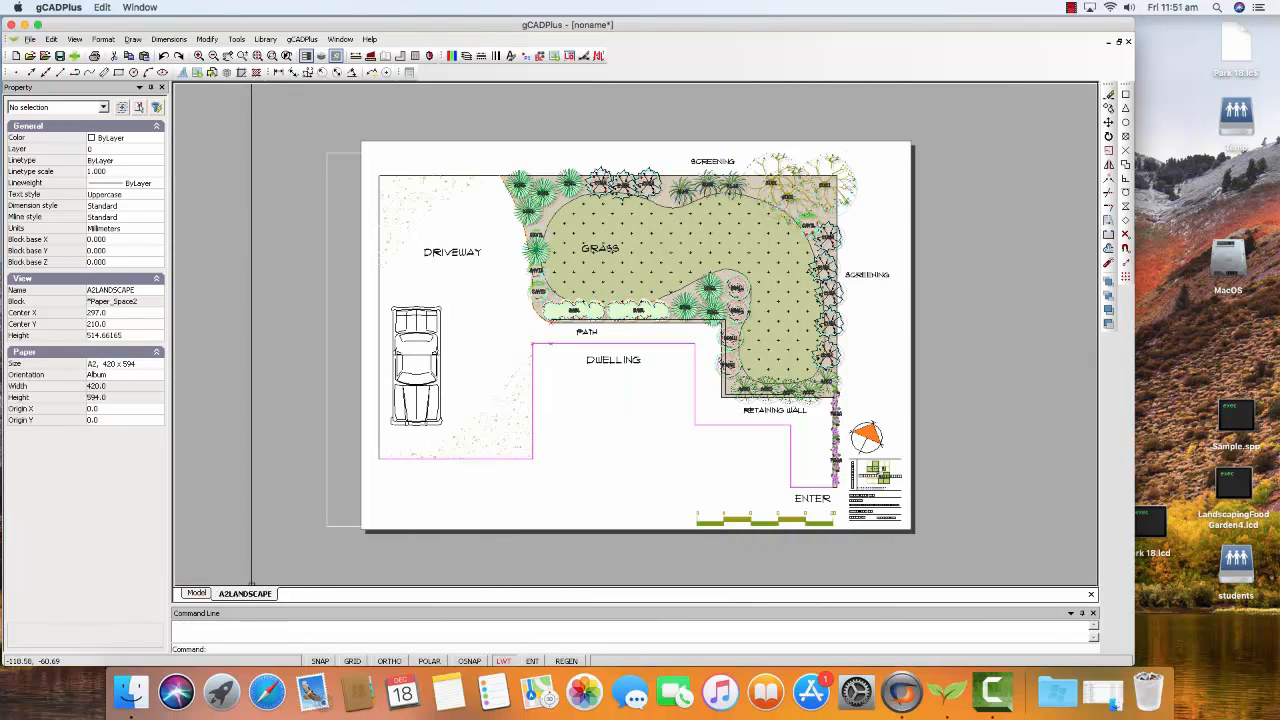
left_click(881, 488)
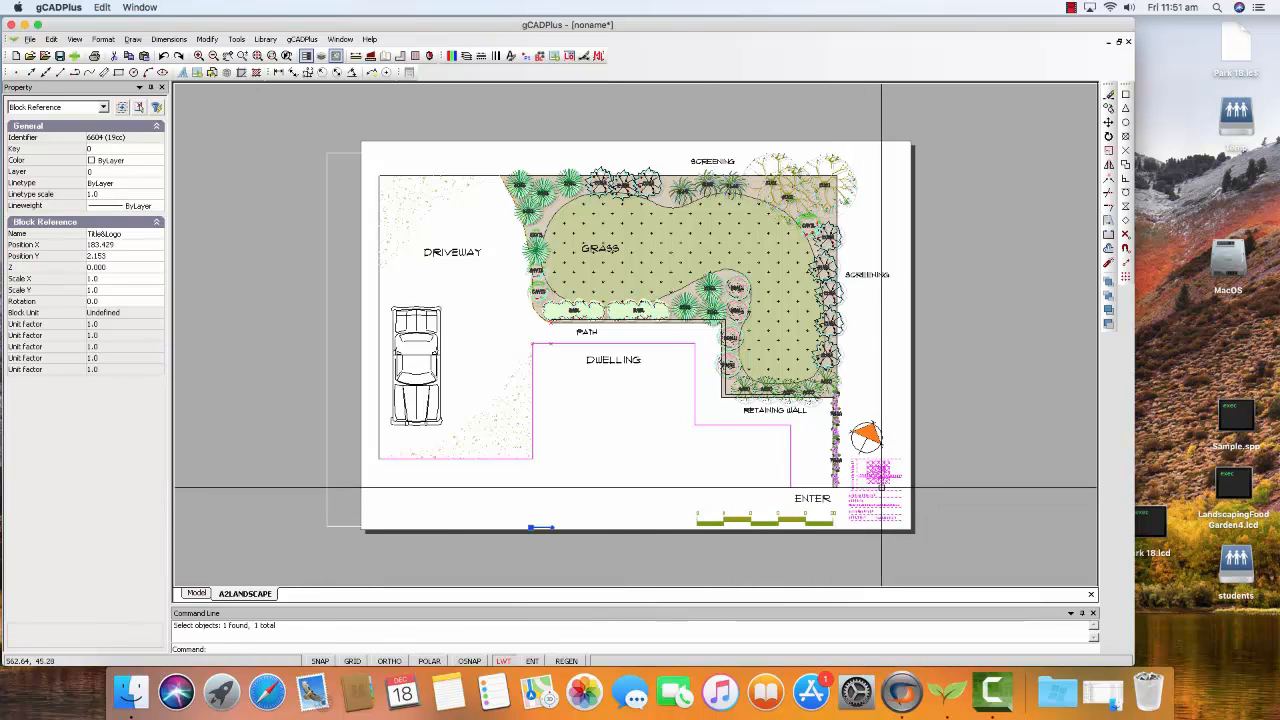
right_click(882, 383)
left_click(914, 391)
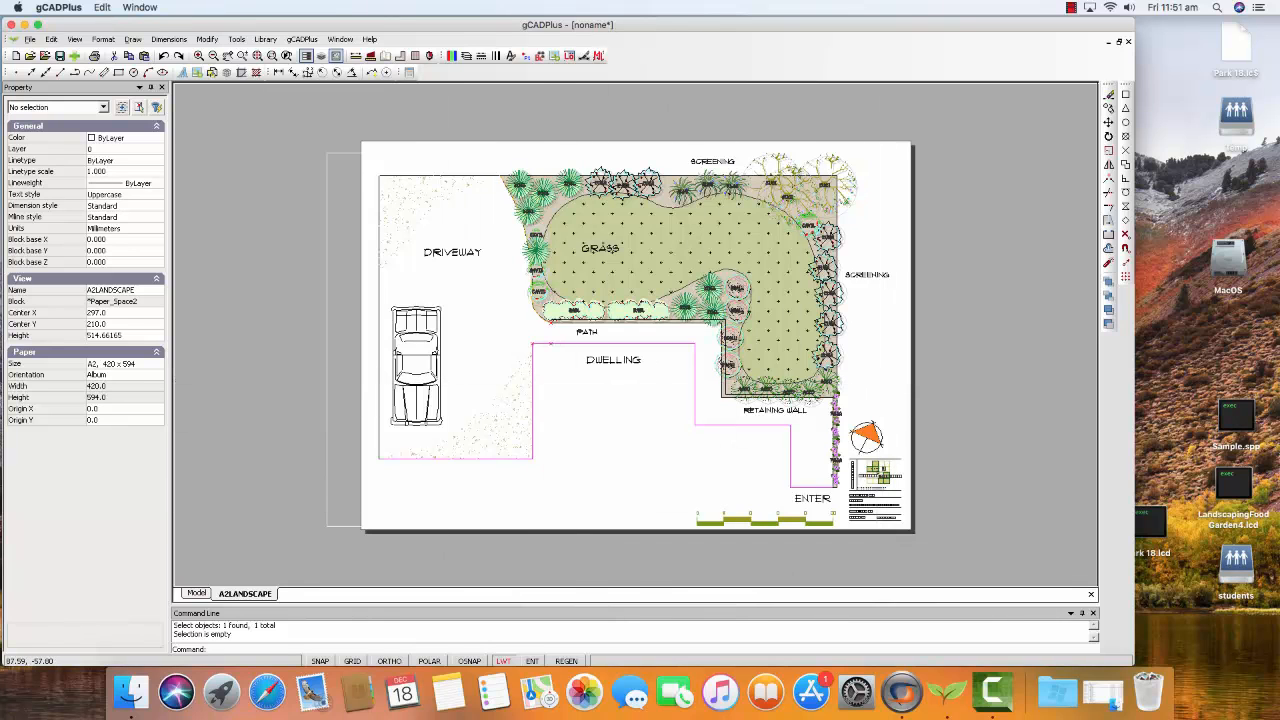
Step: Erase the garden plan in model space, keeping the plant symbols, plant schedule, north arrow and scale bar
left_click(196, 593)
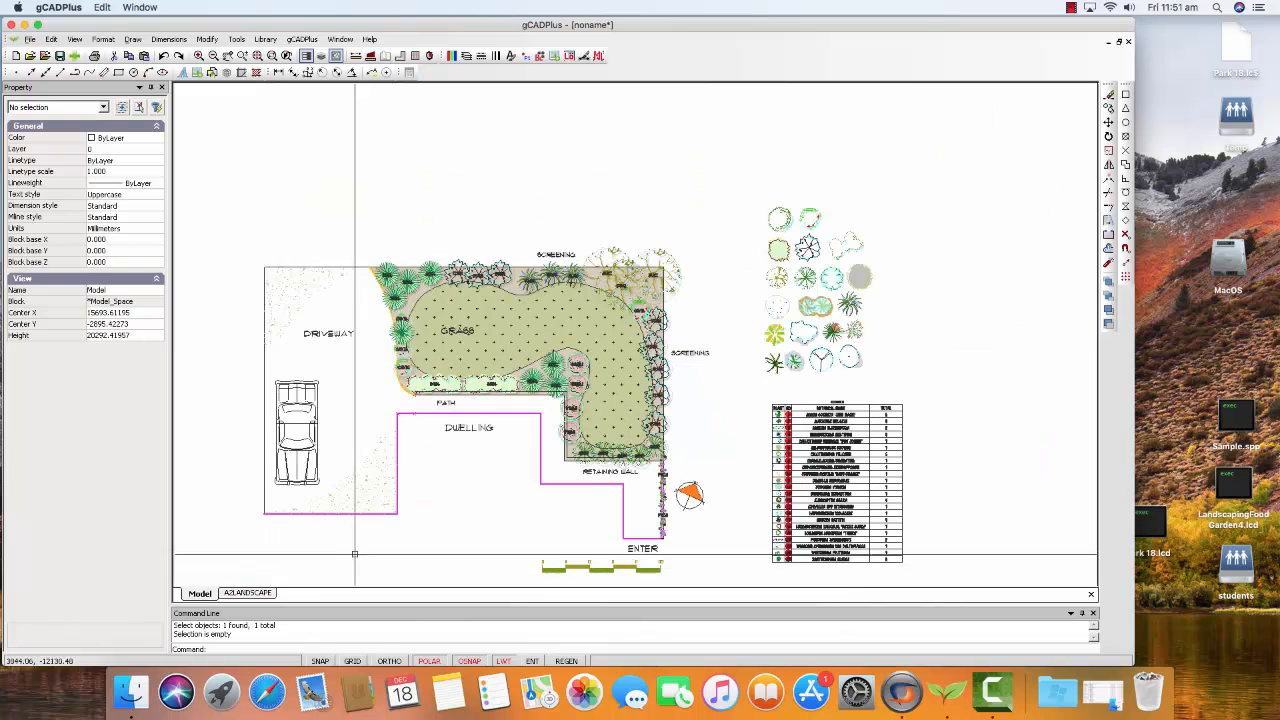
left_click(670, 544)
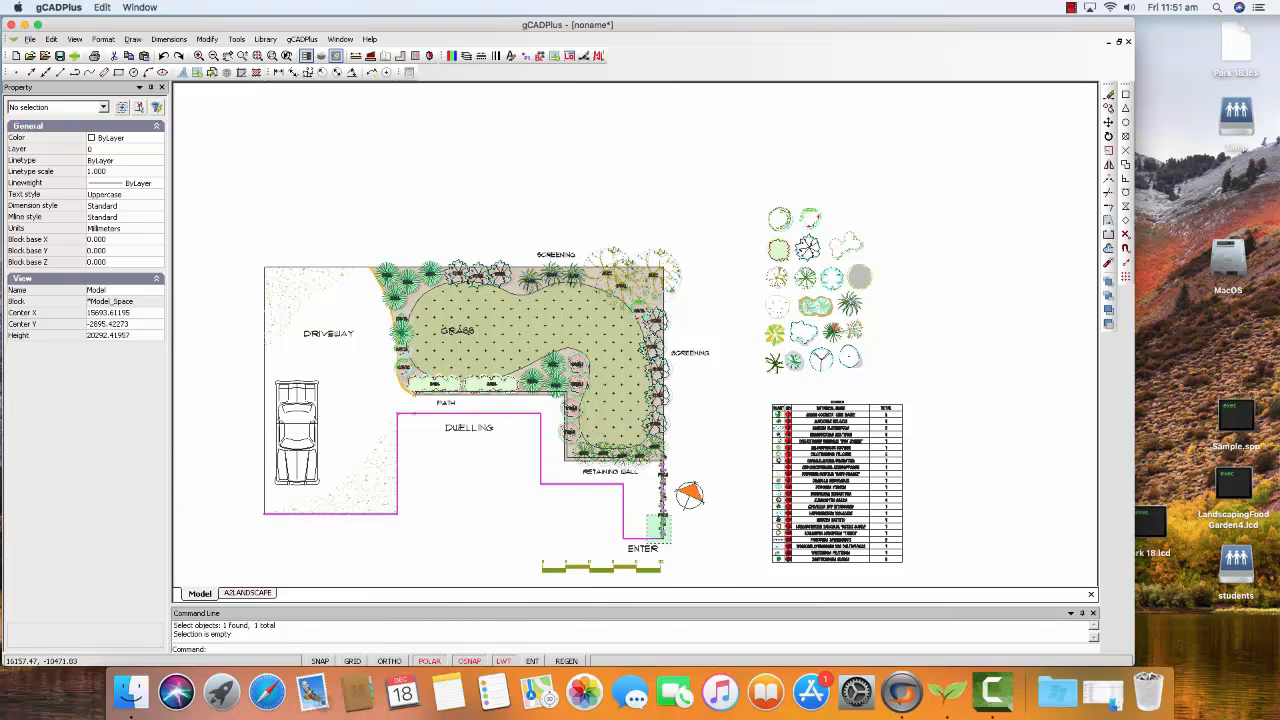
left_click(258, 212)
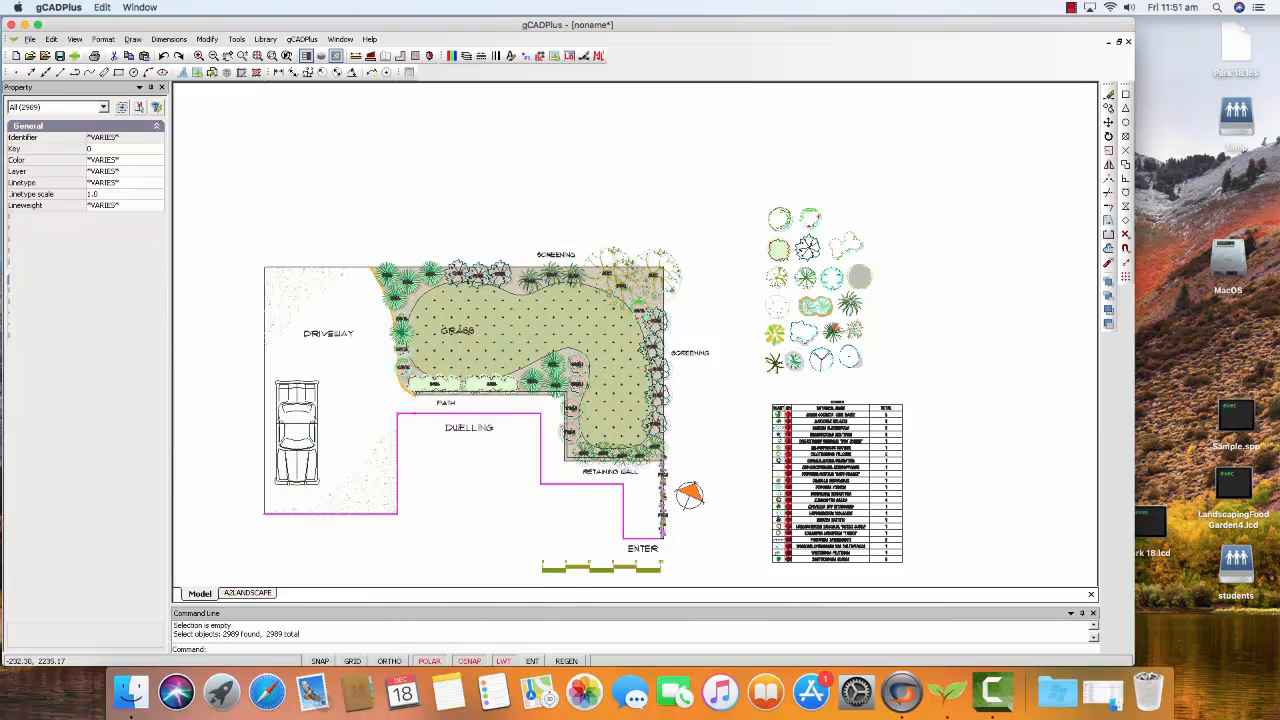
right_click(301, 251)
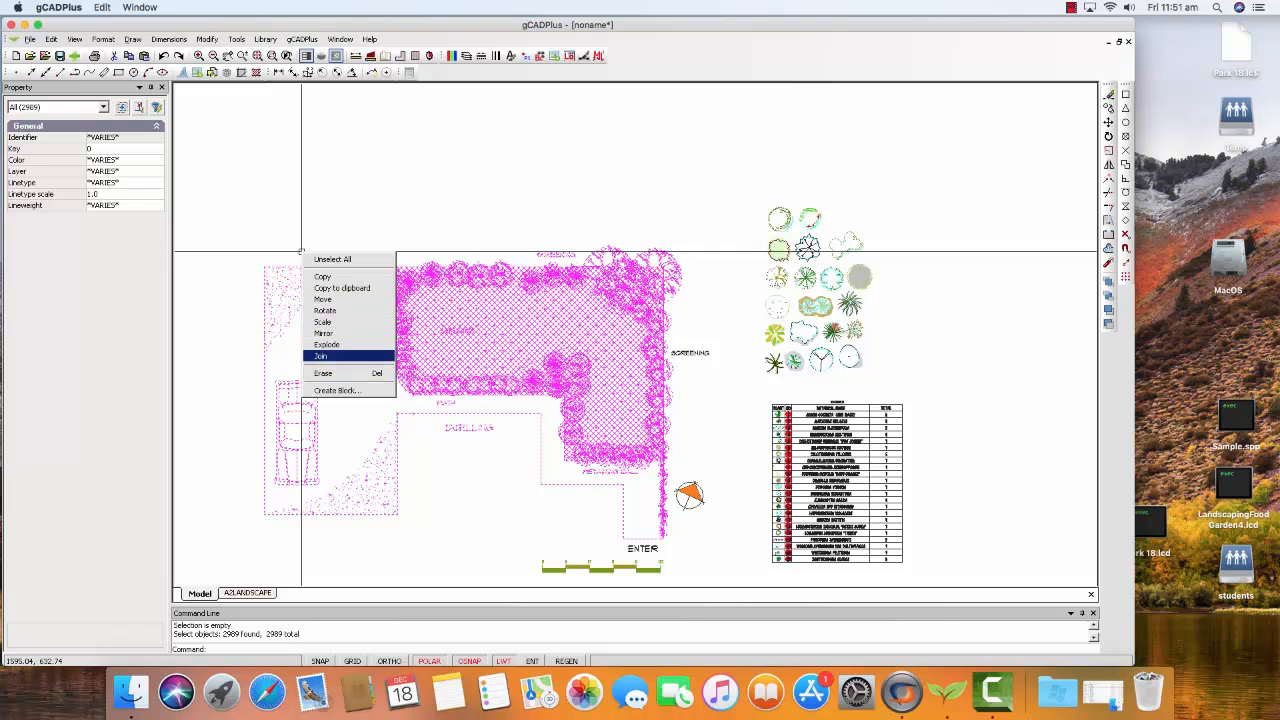
left_click(323, 373)
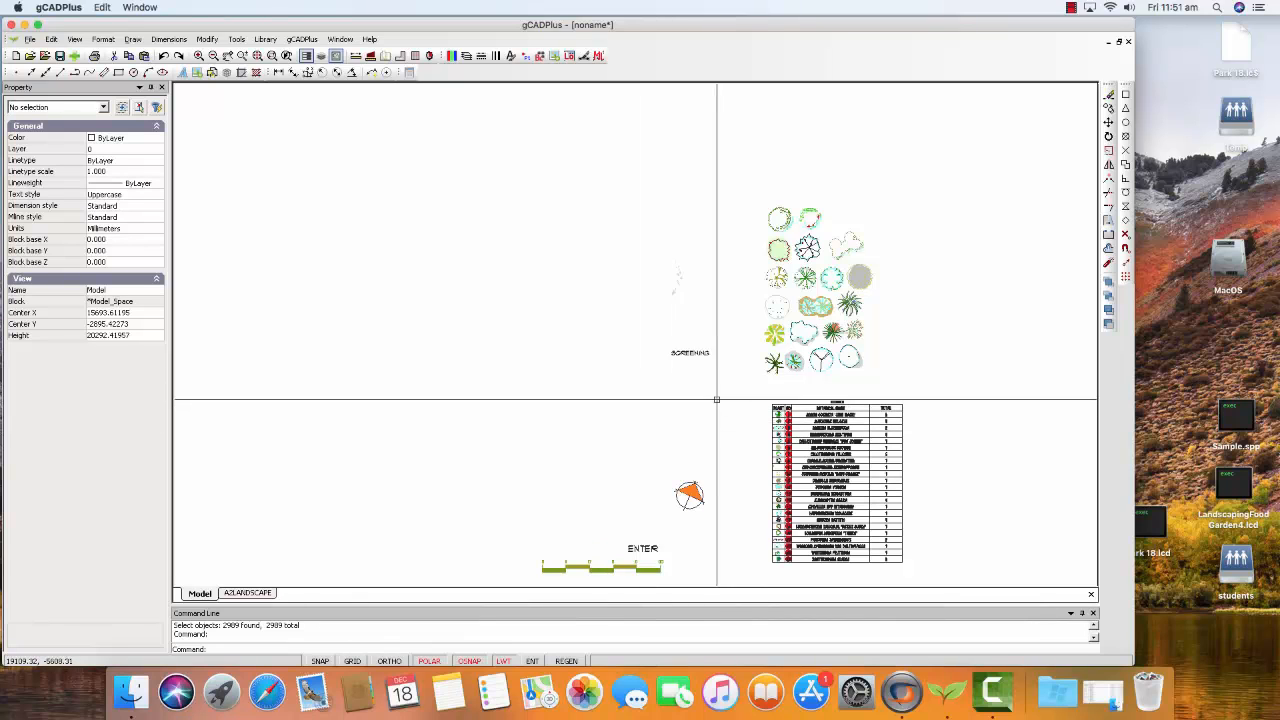
Step: Erase the leftover SCREENING label and stray tree fragments beside the plant symbols
left_click_drag(722, 380, 638, 236)
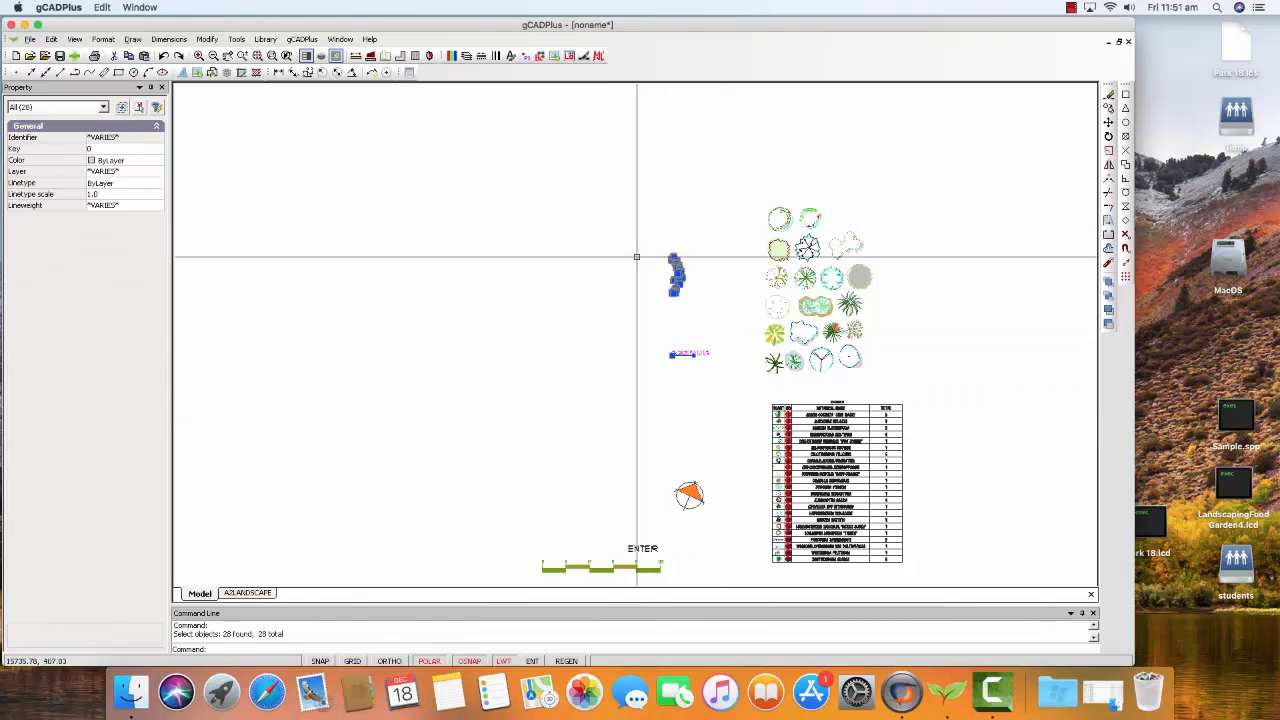
right_click(629, 265)
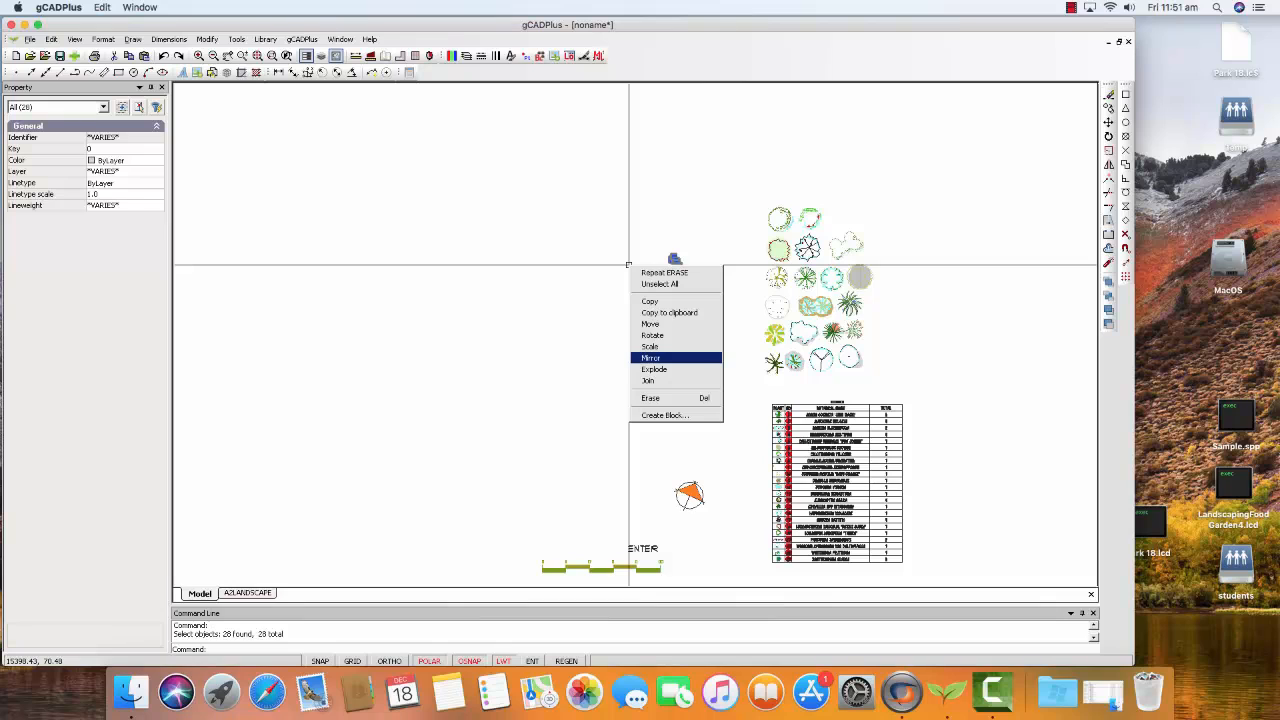
left_click(650, 398)
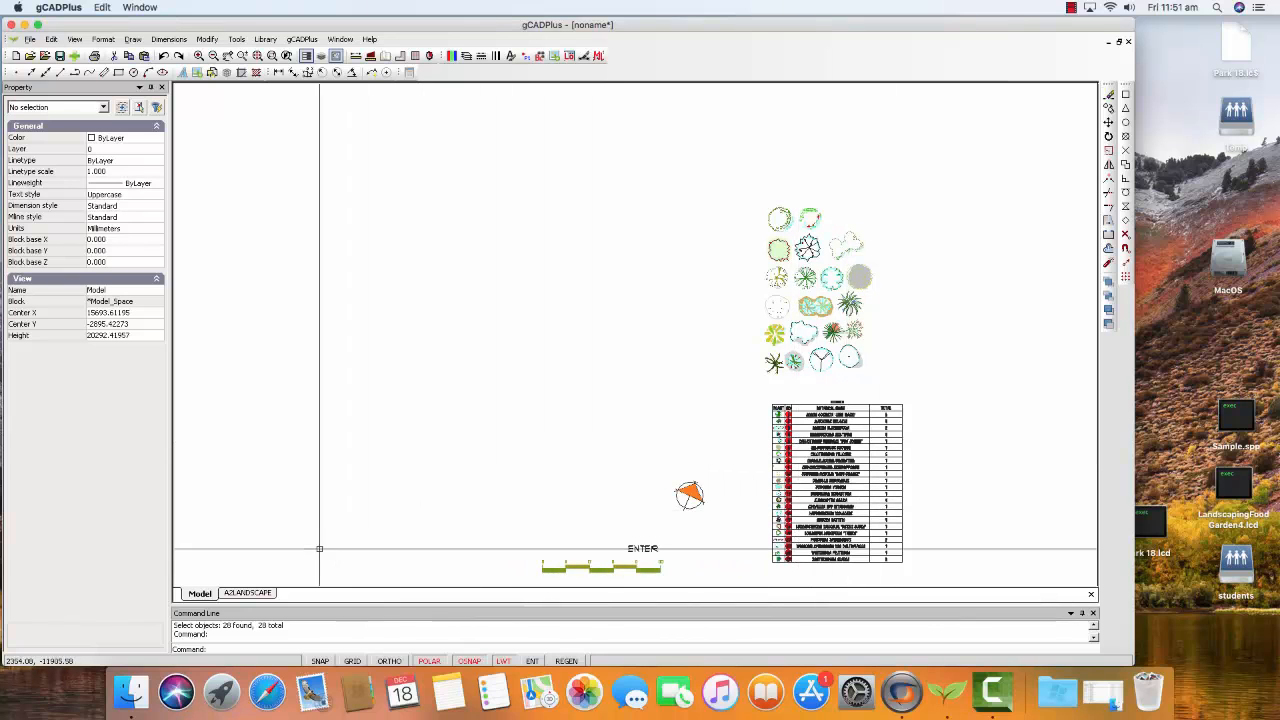
Step: Check how the remaining model content displays on the A2LANDSCAPE layout and inspect the properties of its viewport
left_click(247, 593)
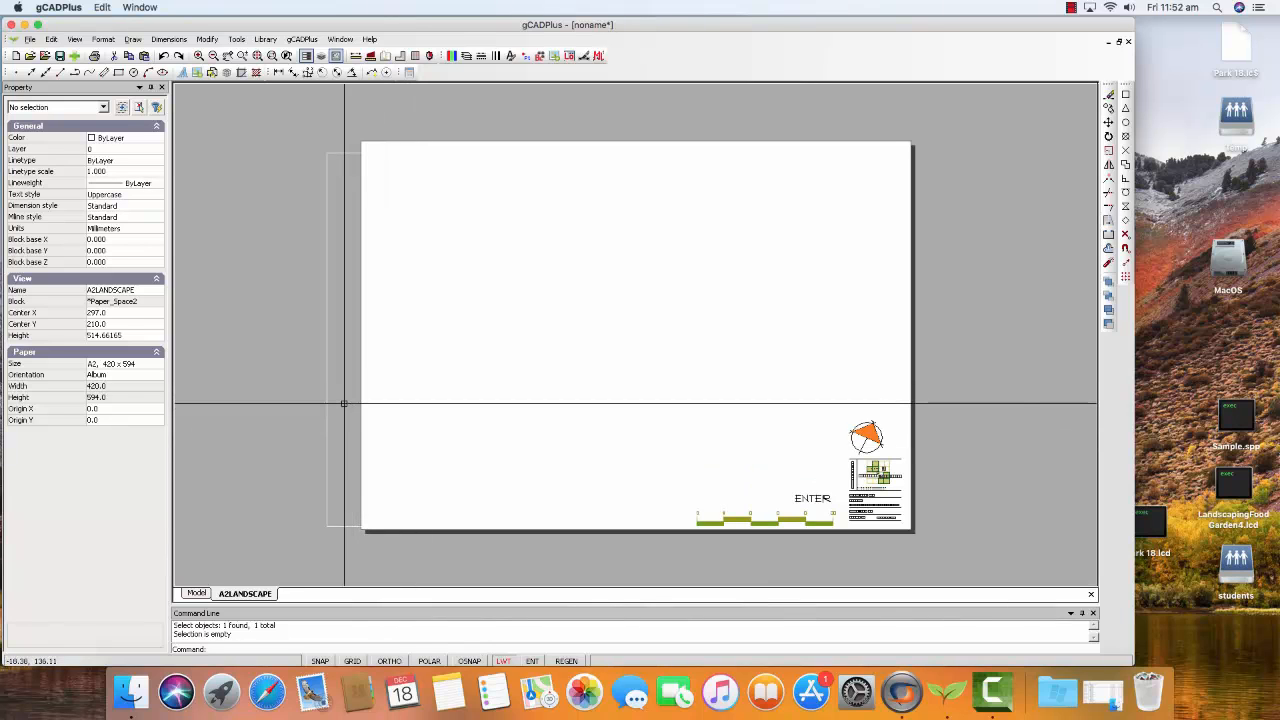
left_click(197, 593)
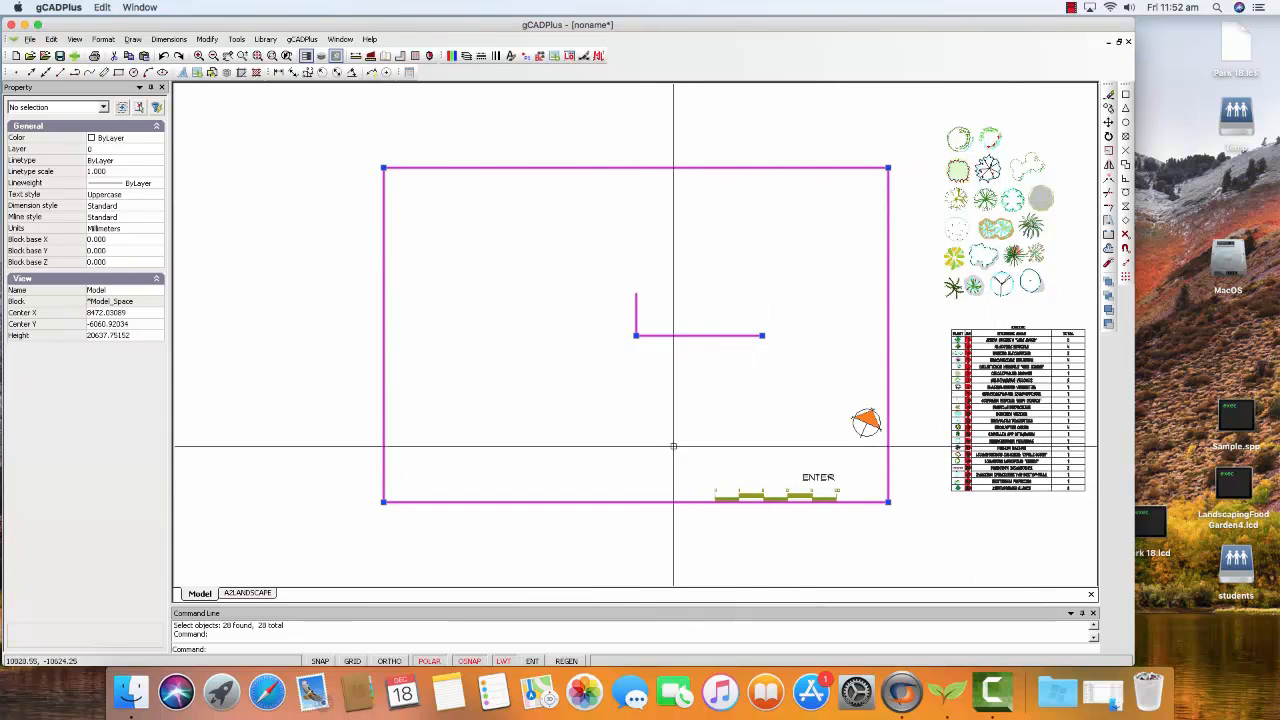
right_click(587, 411)
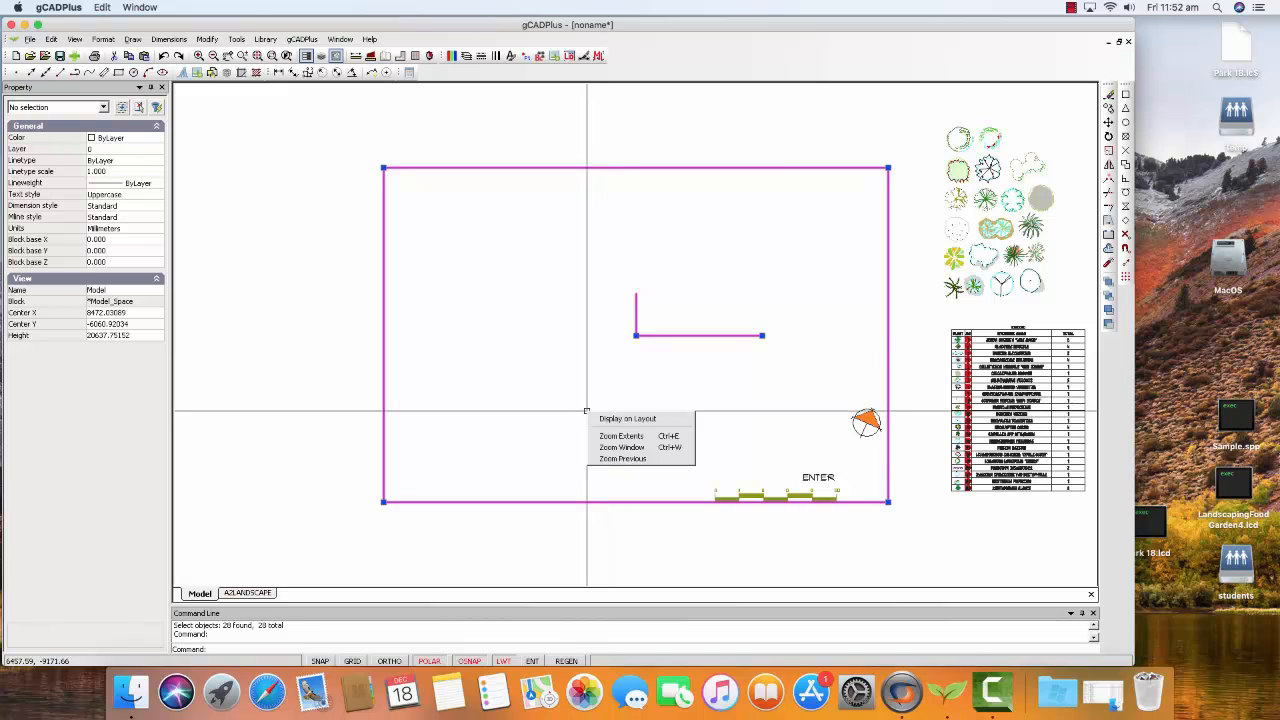
left_click(610, 418)
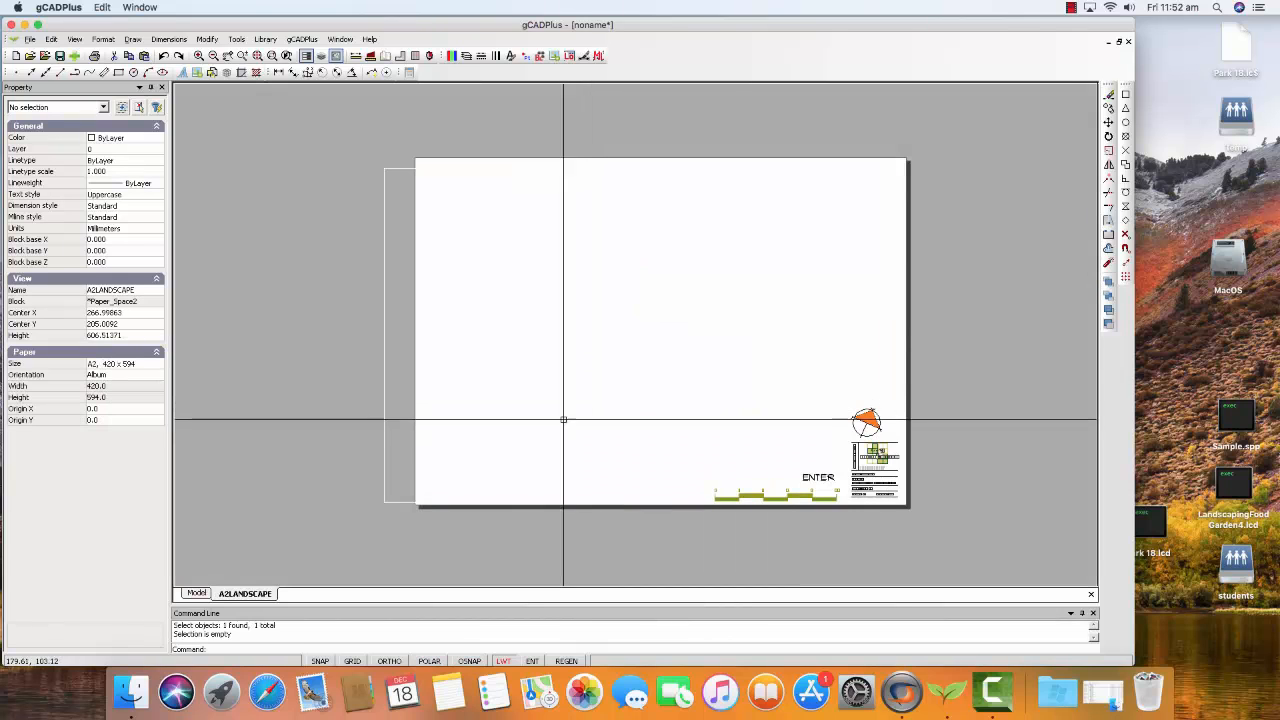
left_click(384, 351)
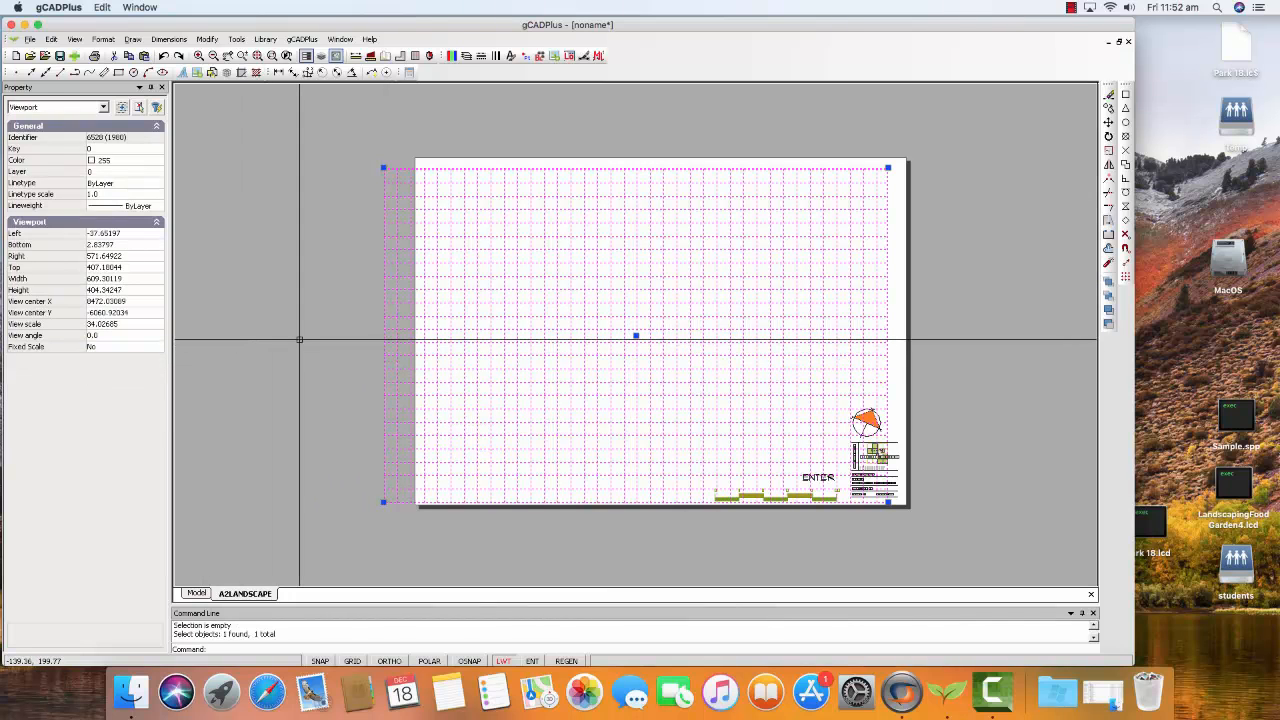
key("Escape")
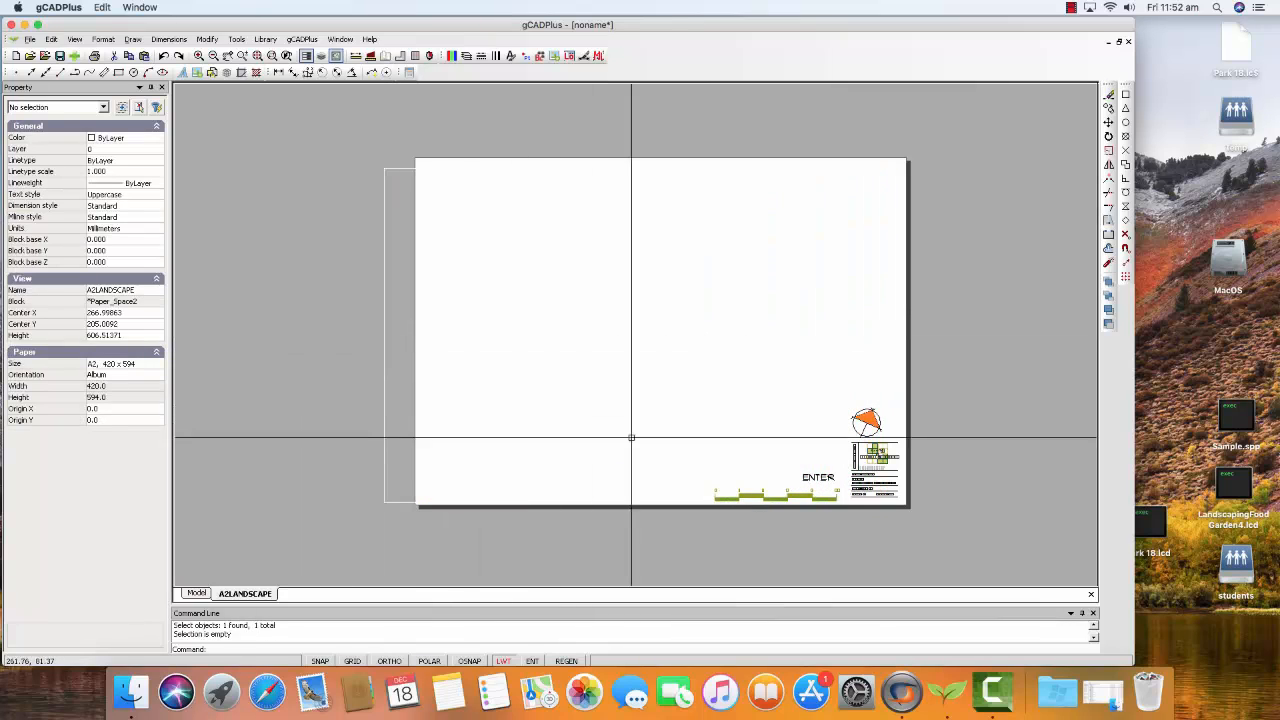
Step: Erase the existing title block from the A2LANDSCAPE layout
scroll(862, 505, "up", 3)
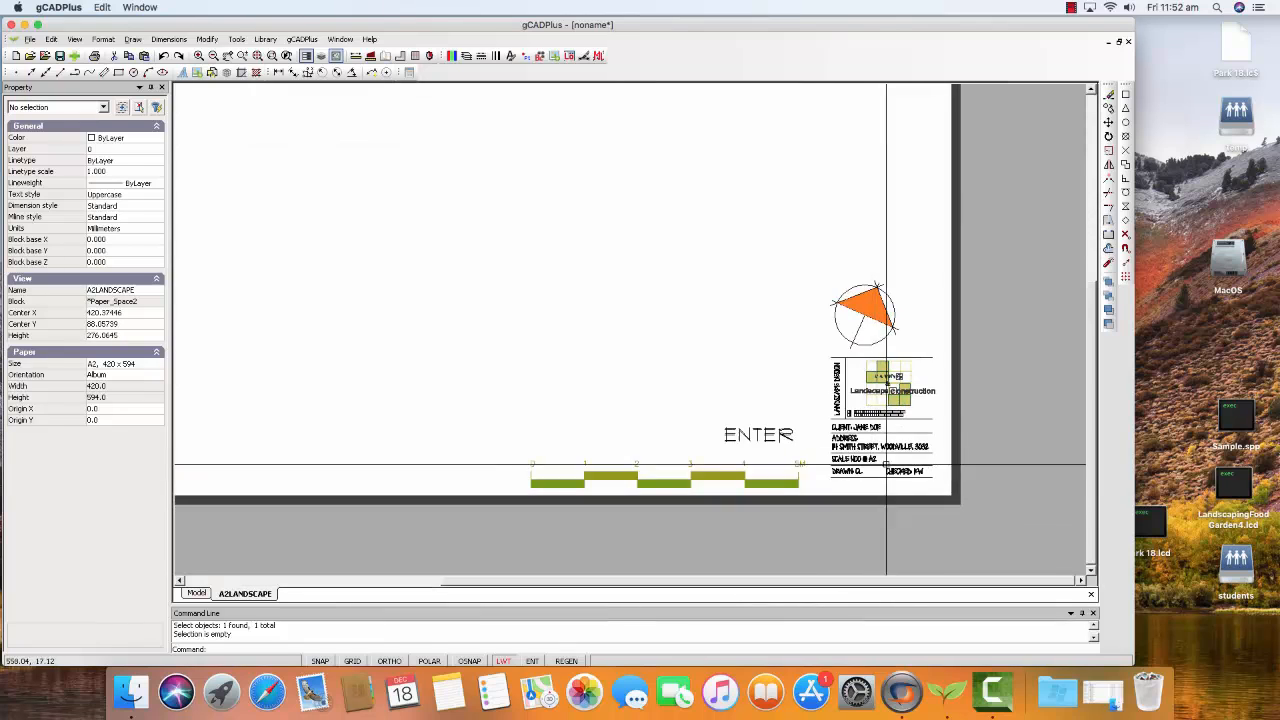
left_click(851, 418)
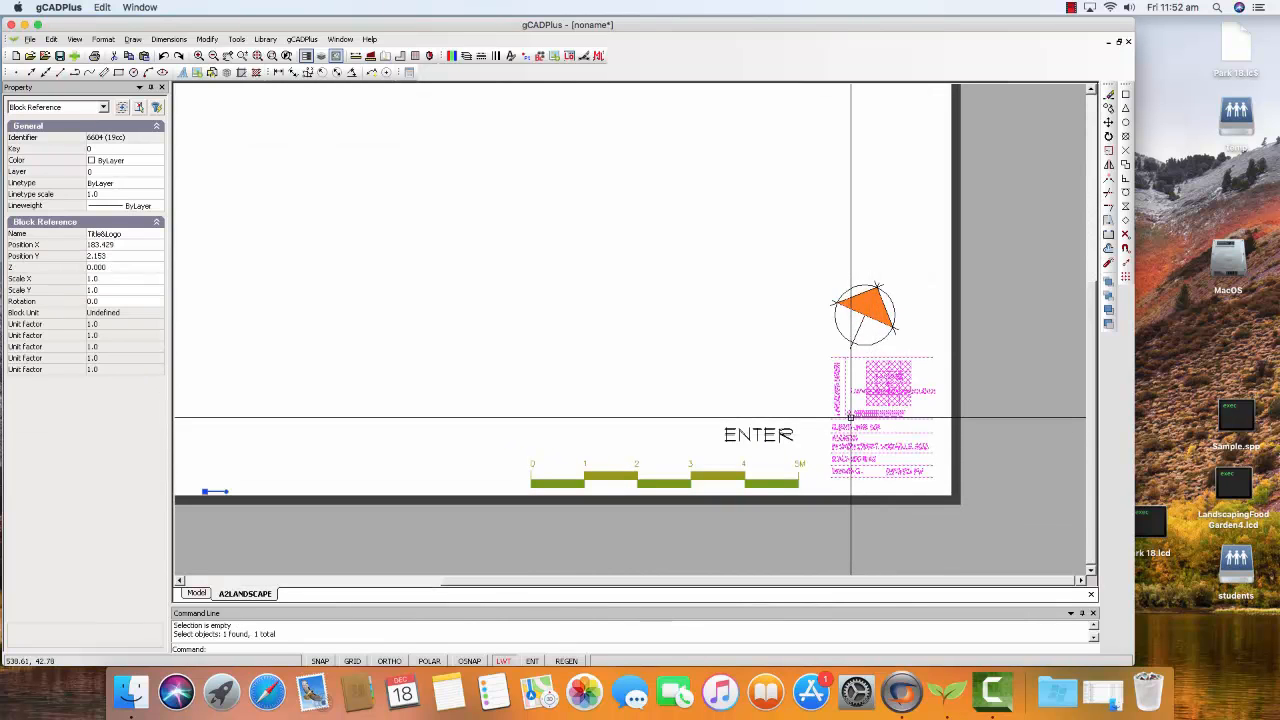
right_click(851, 418)
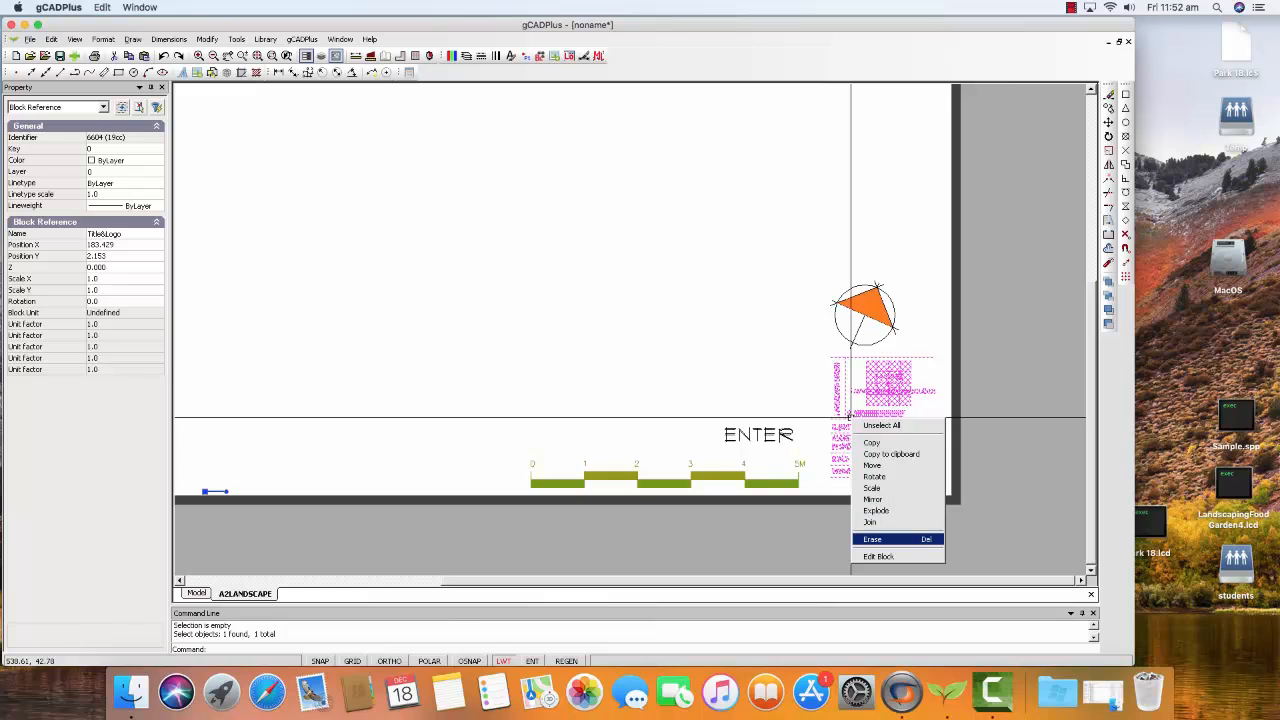
left_click(880, 539)
scroll(723, 481, "down", 3)
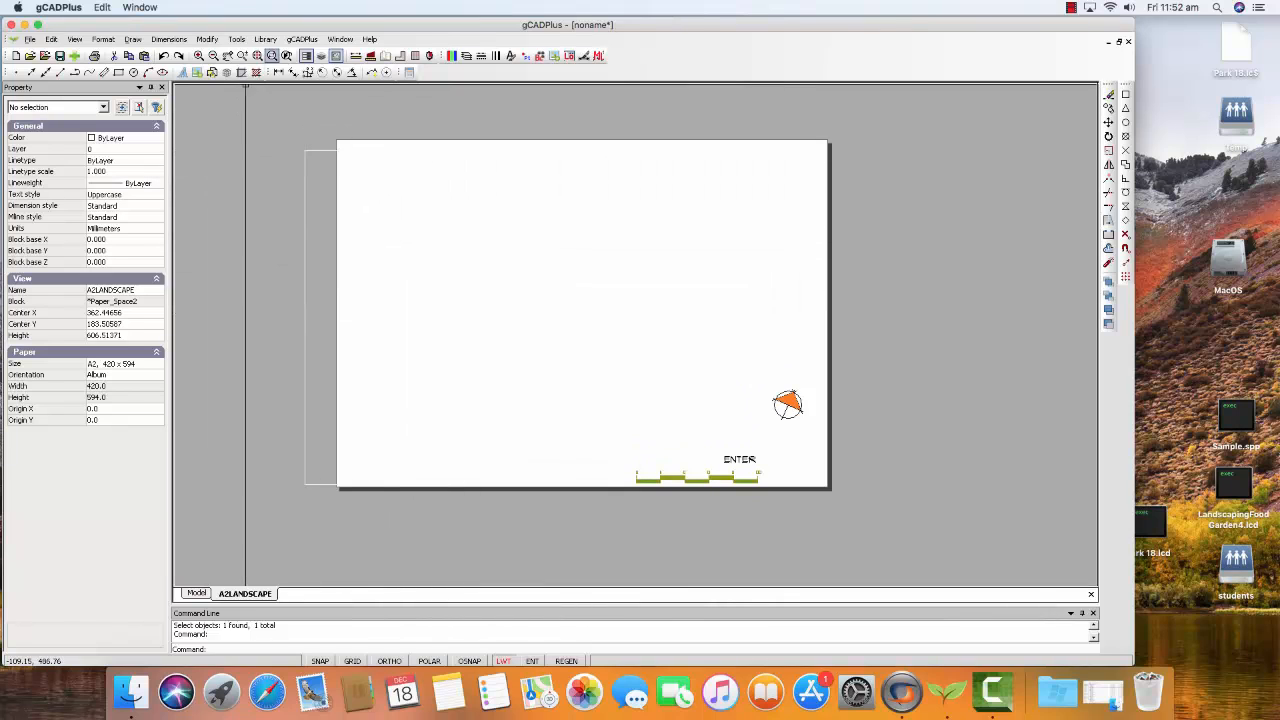
Step: Insert the JCTitle2.lcd title block from the Details library's TitleBlocks folder at the sheet's lower-right corner, and return to model space
left_click(265, 39)
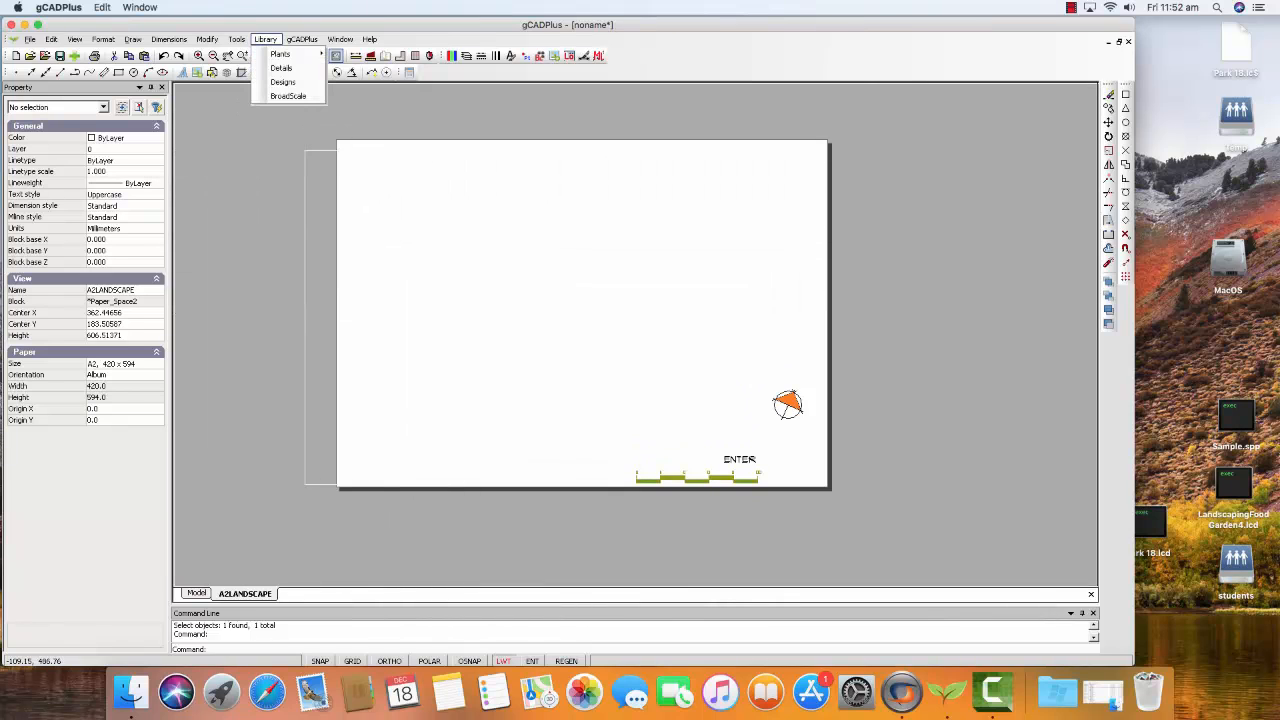
left_click(281, 67)
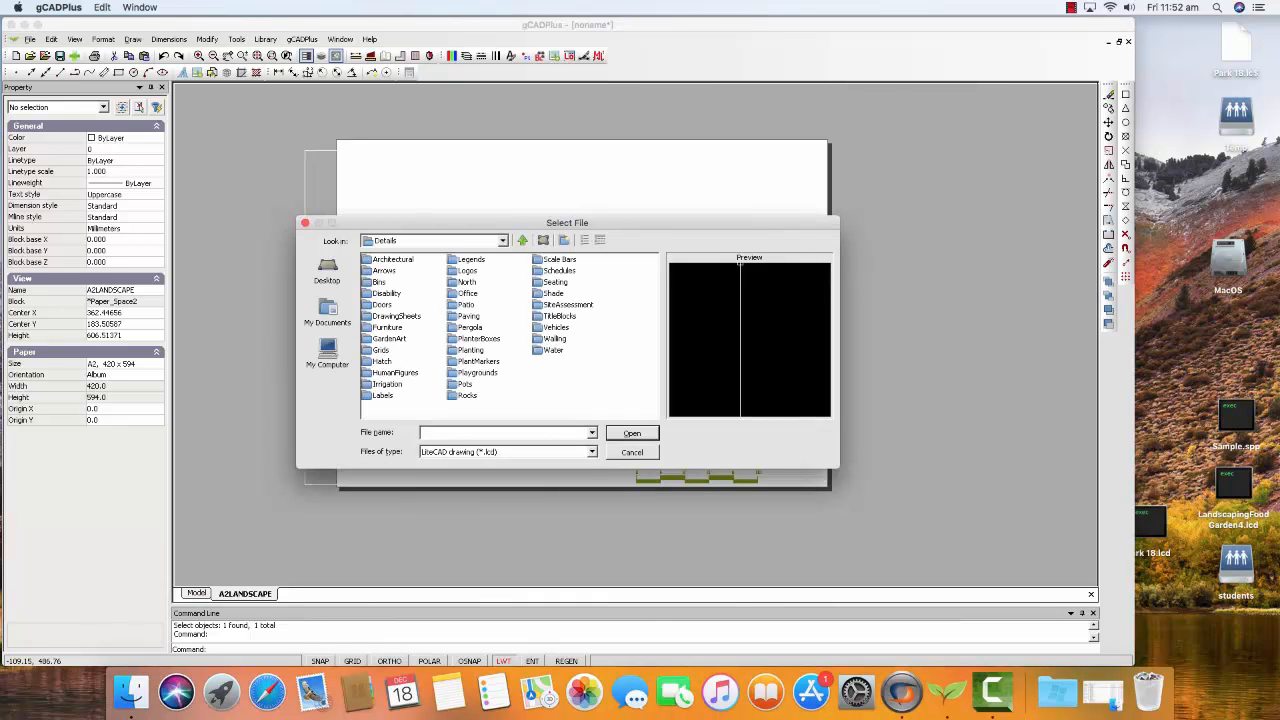
double_click(559, 316)
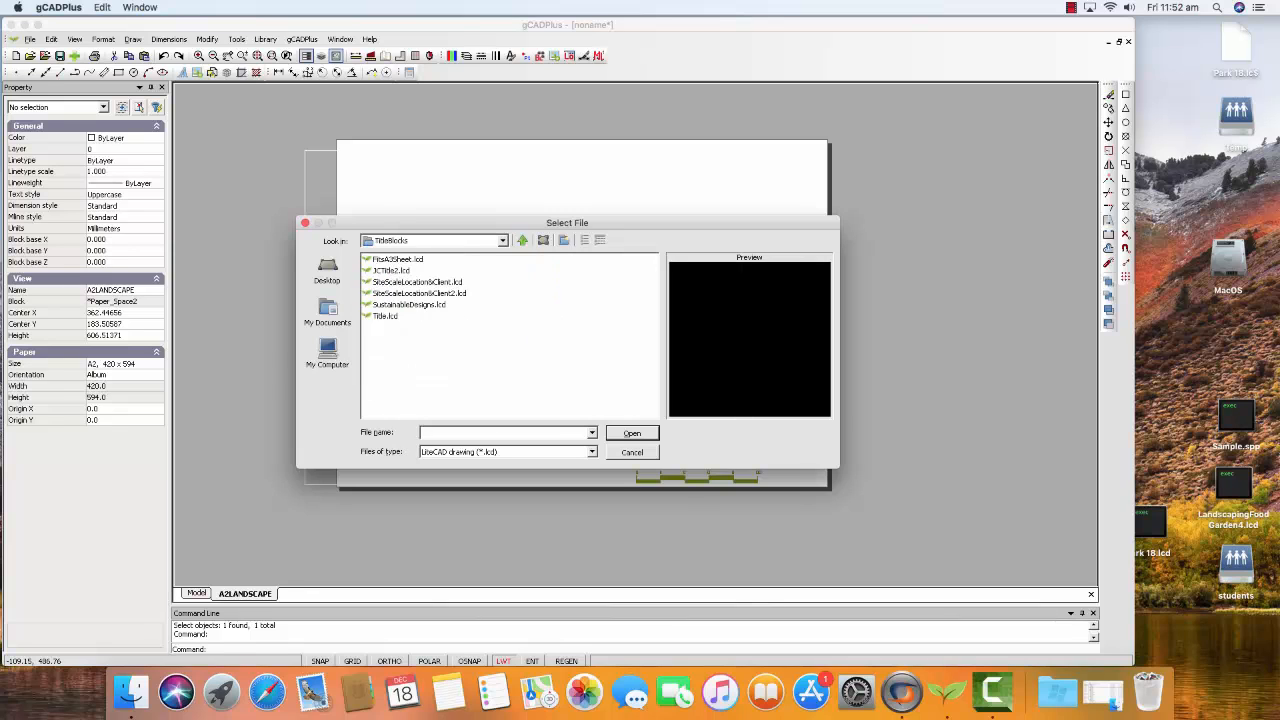
left_click(392, 271)
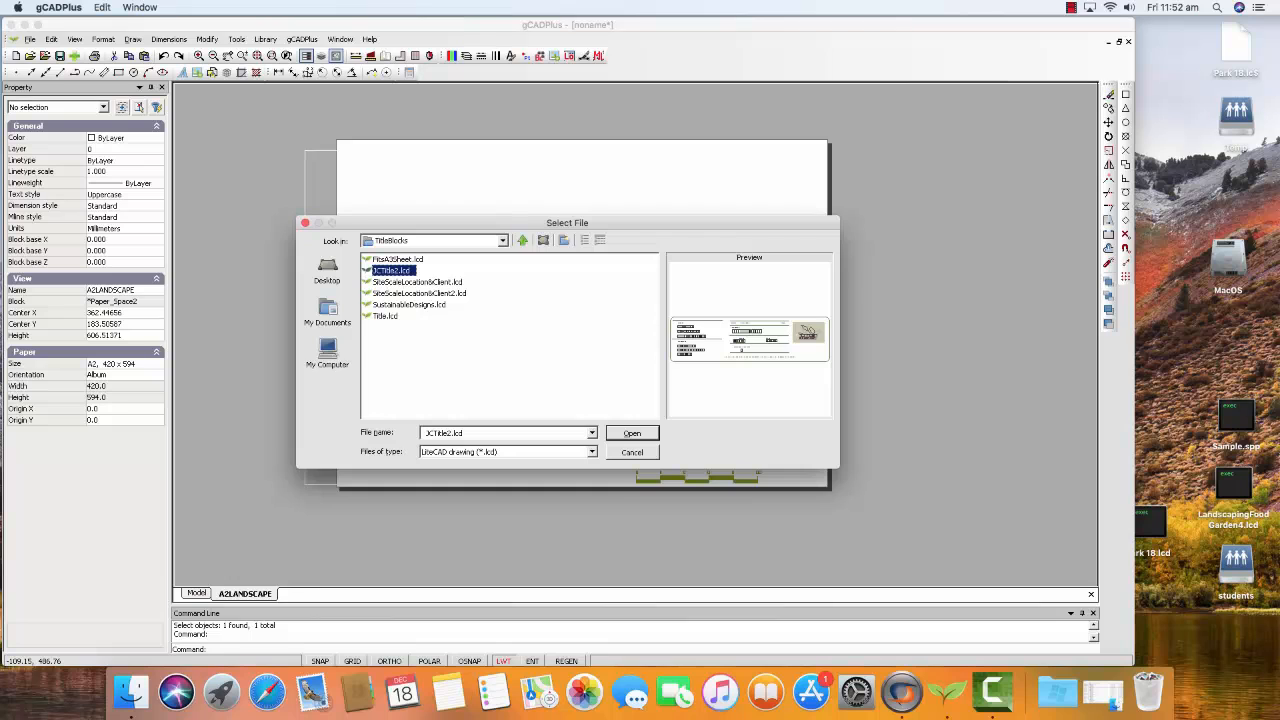
left_click(632, 433)
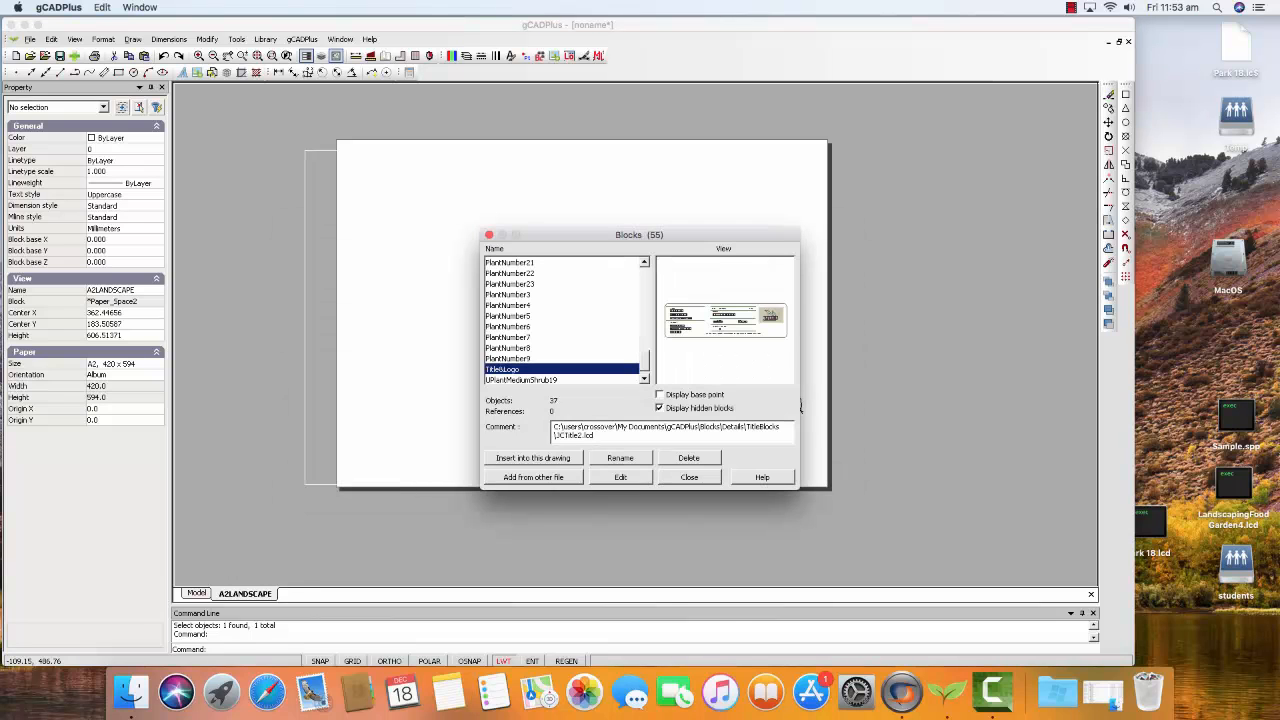
key("Return")
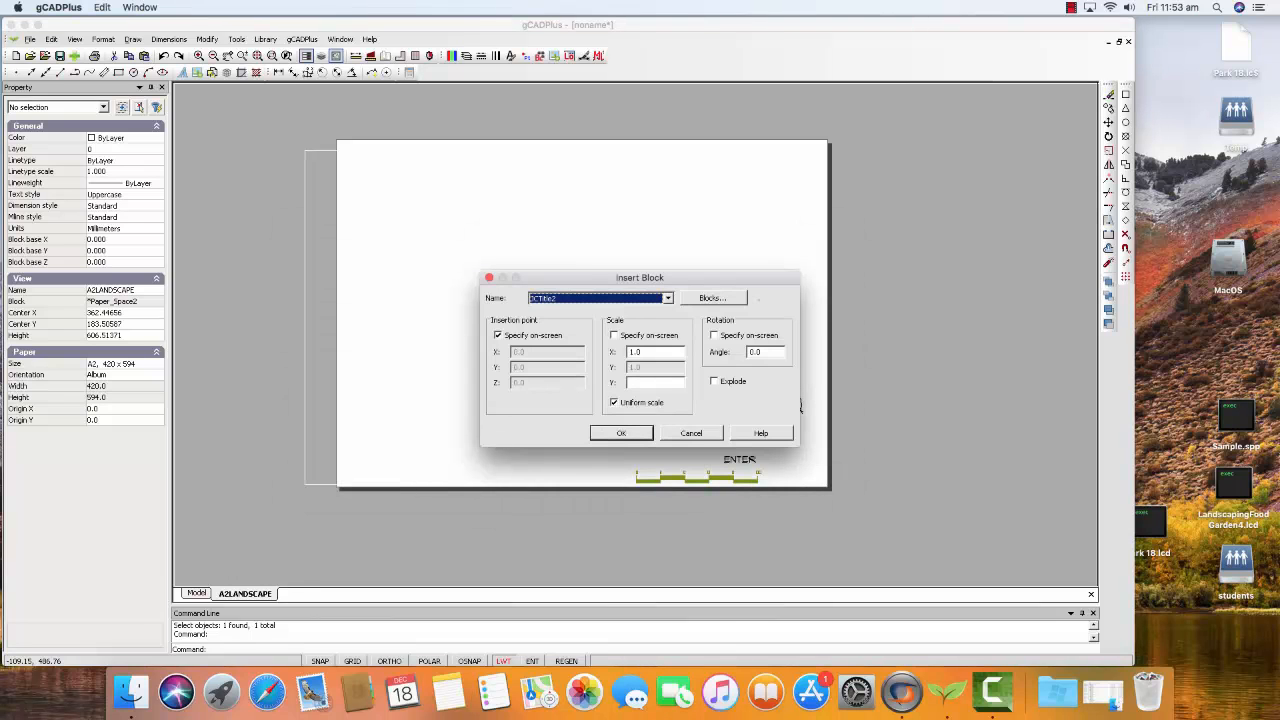
key("Return")
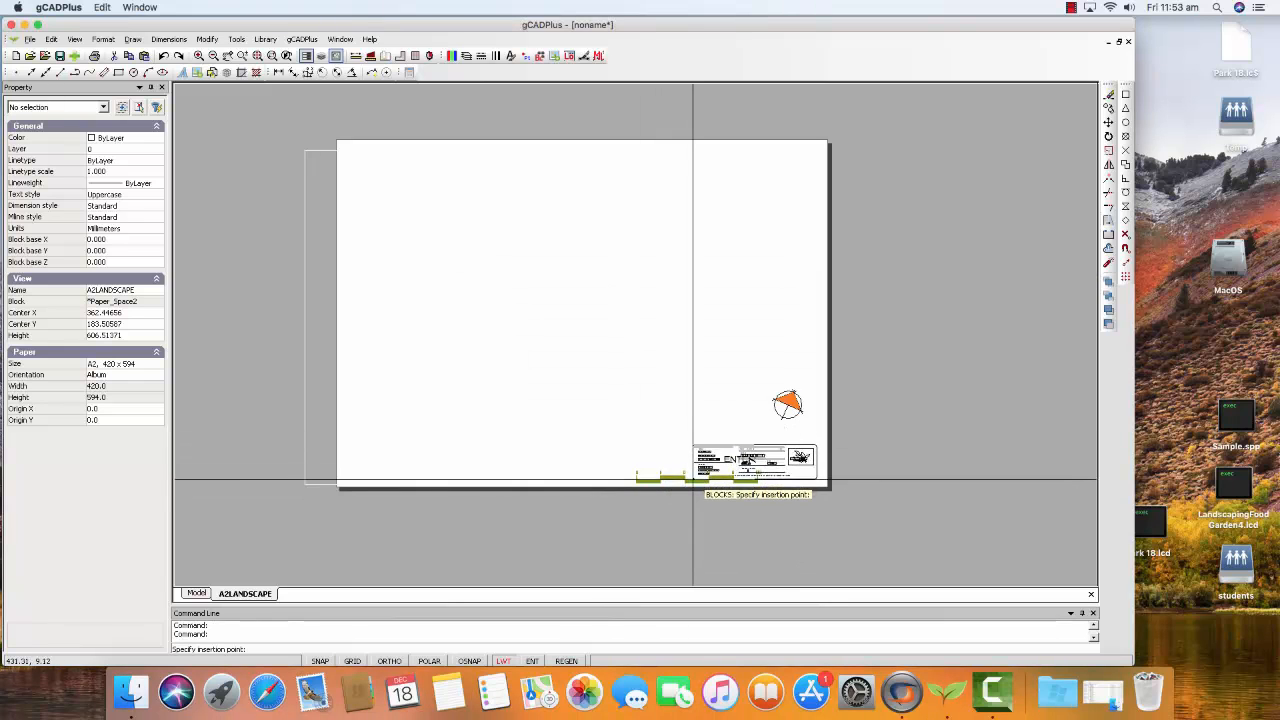
left_click(693, 481)
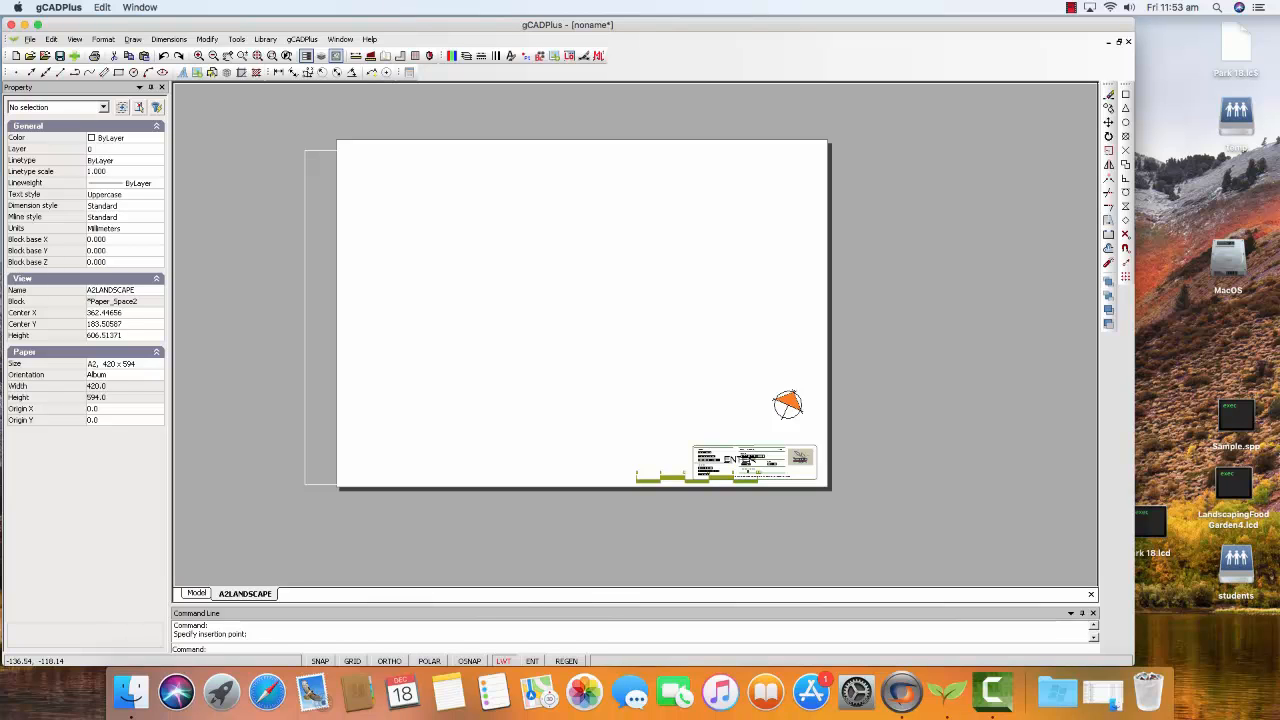
left_click(196, 593)
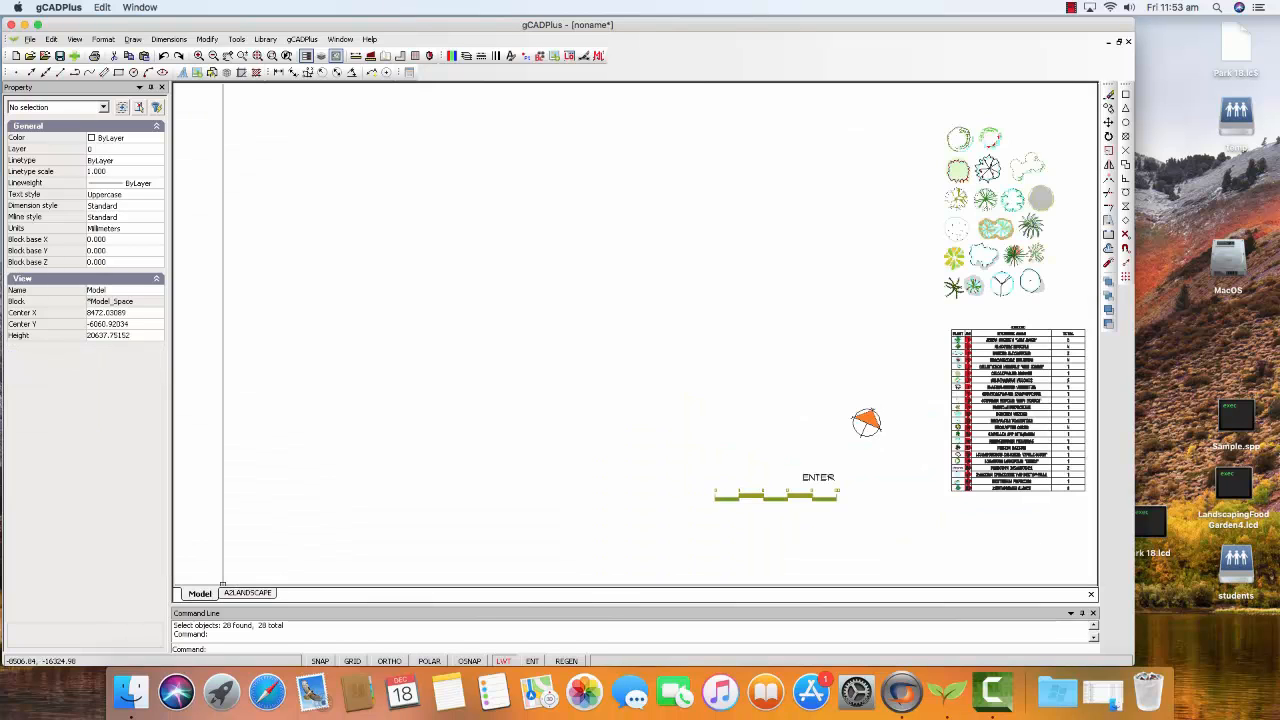
Step: Erase the scale bar, the ENTER label and the north arrow from the model
left_click(768, 497)
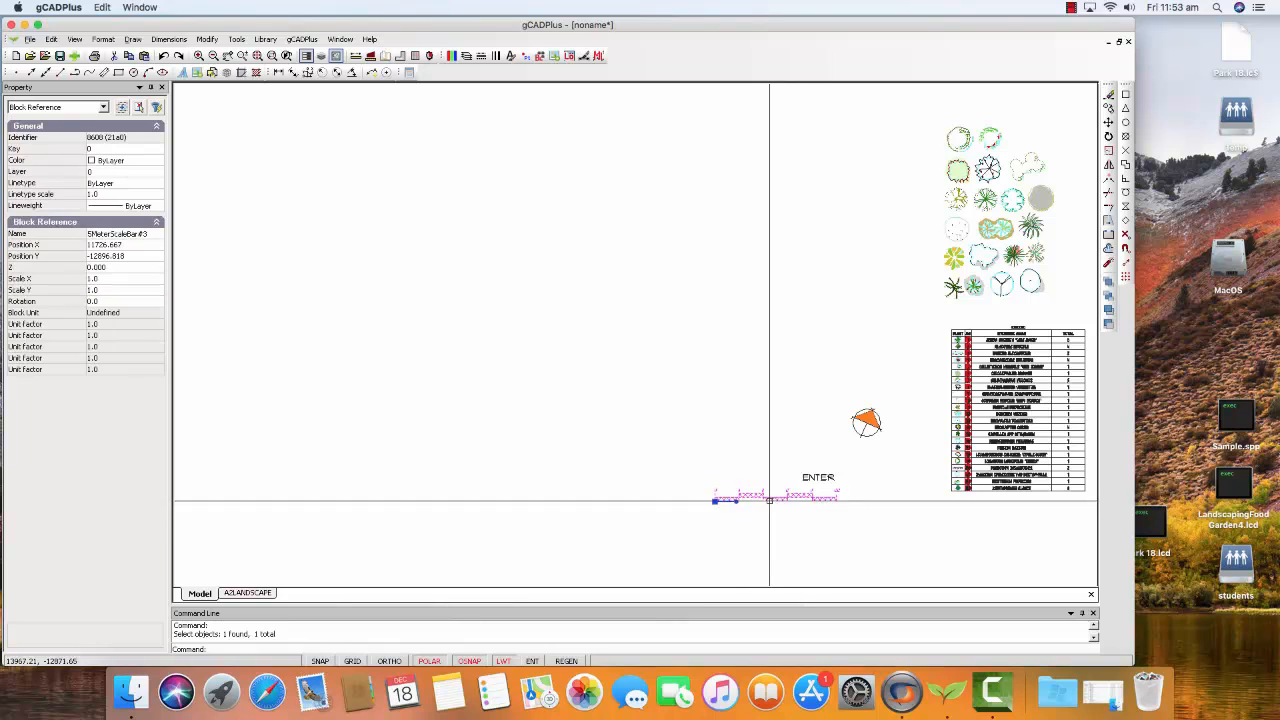
left_click(818, 479)
left_click(866, 423)
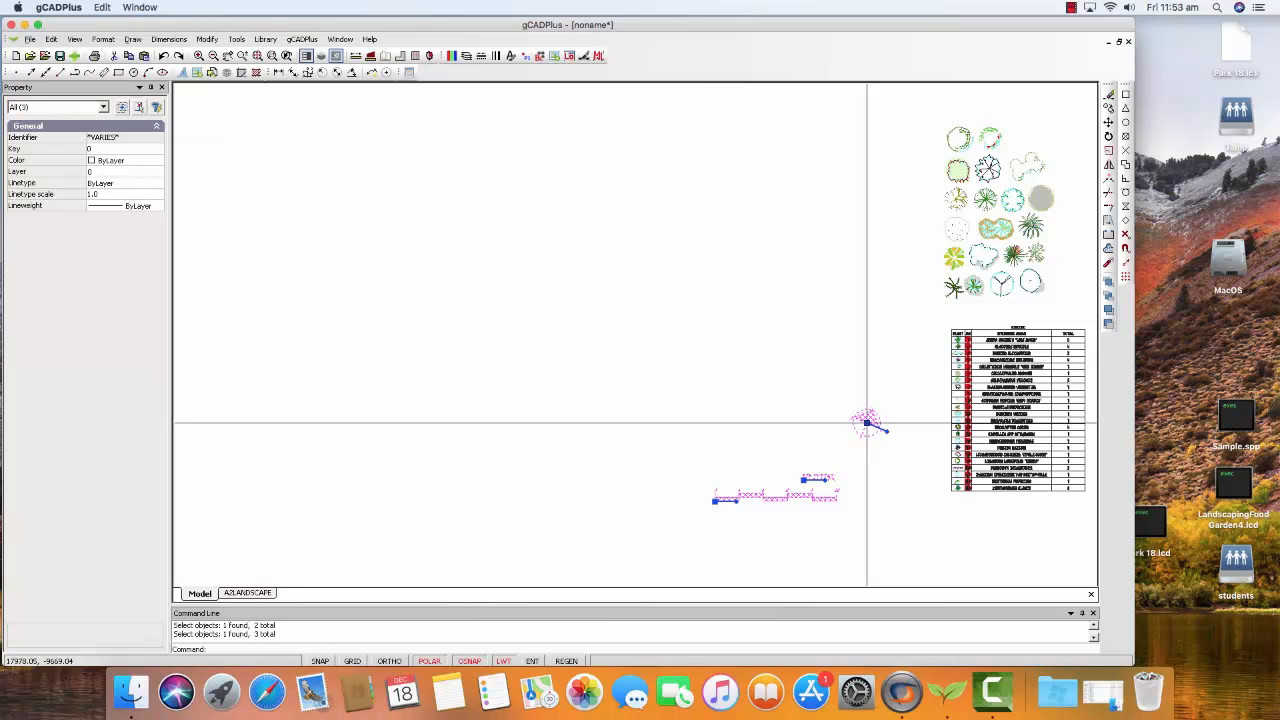
right_click(866, 423)
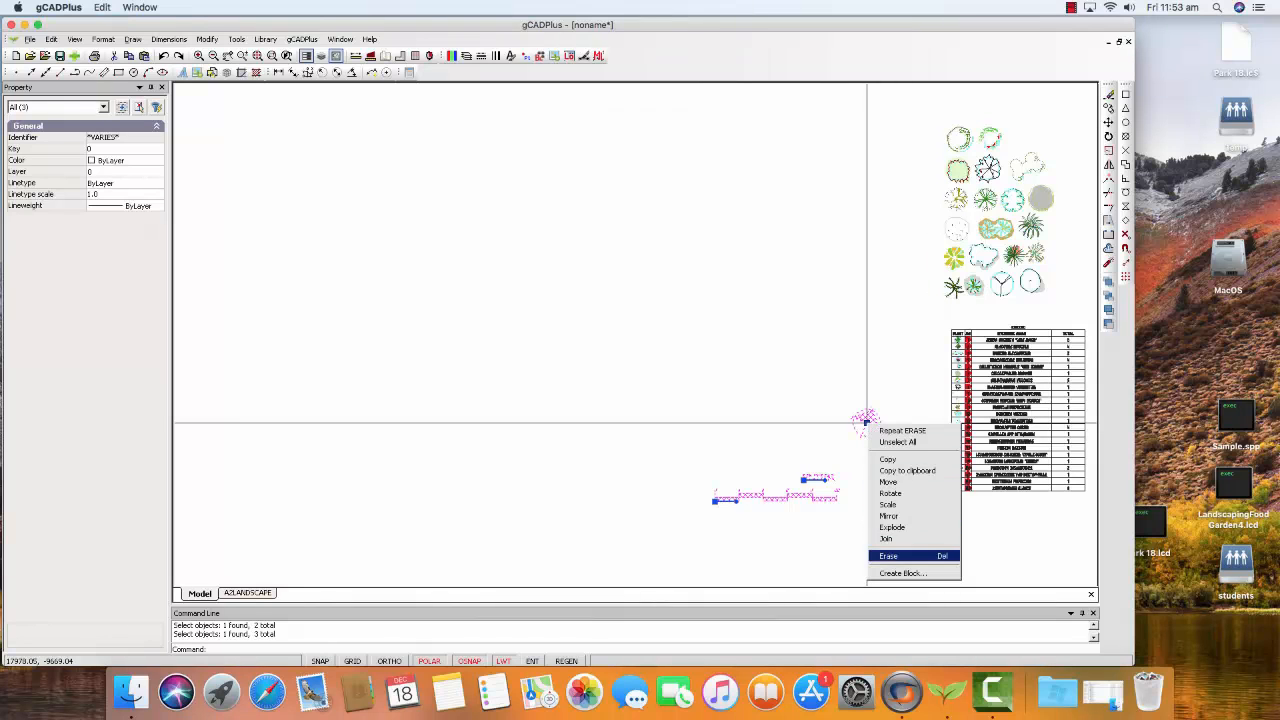
left_click(888, 556)
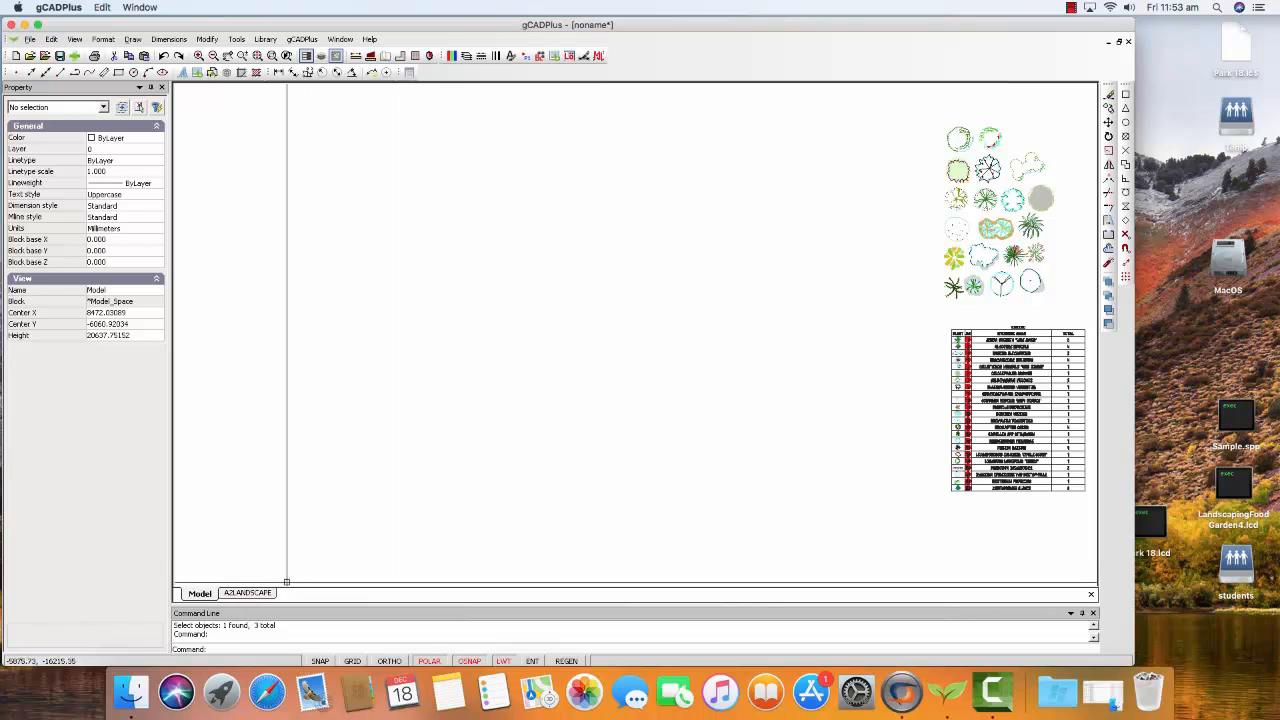
Step: Review the A2LANDSCAPE sheet and its entry in the layouts manager without changes, and return to model space
left_click(247, 593)
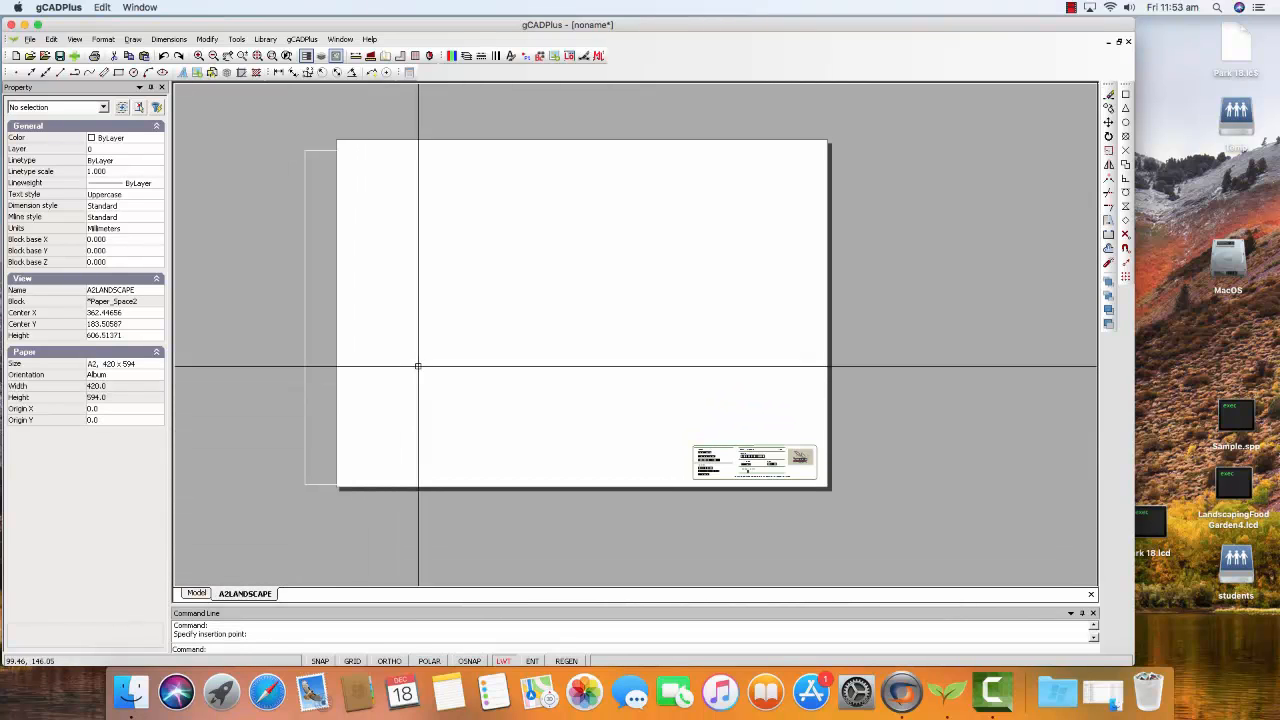
right_click(269, 592)
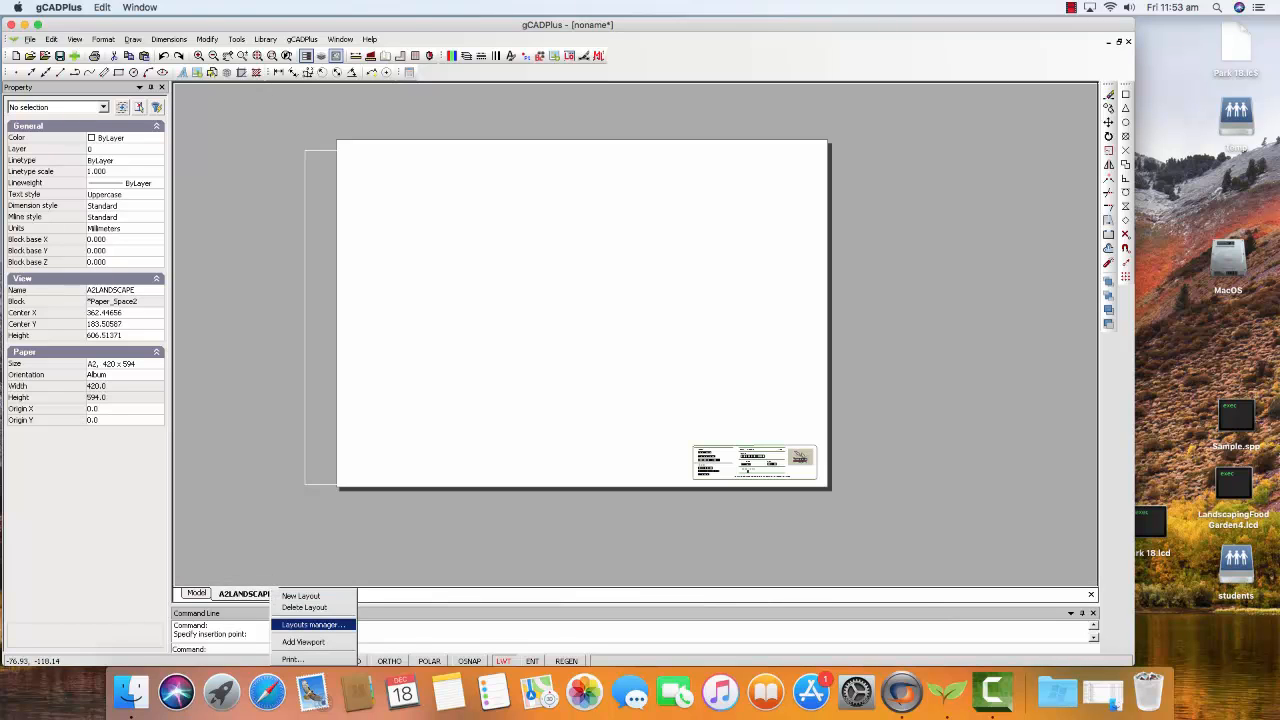
left_click(313, 624)
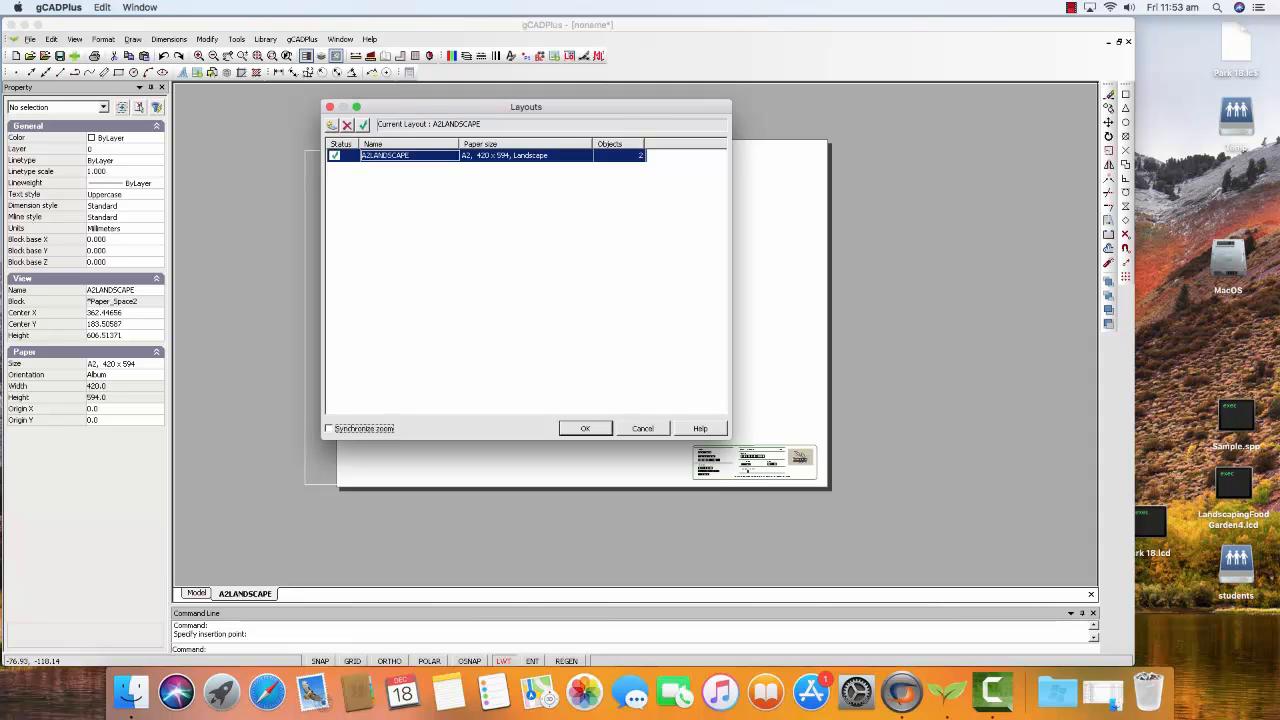
left_click(642, 428)
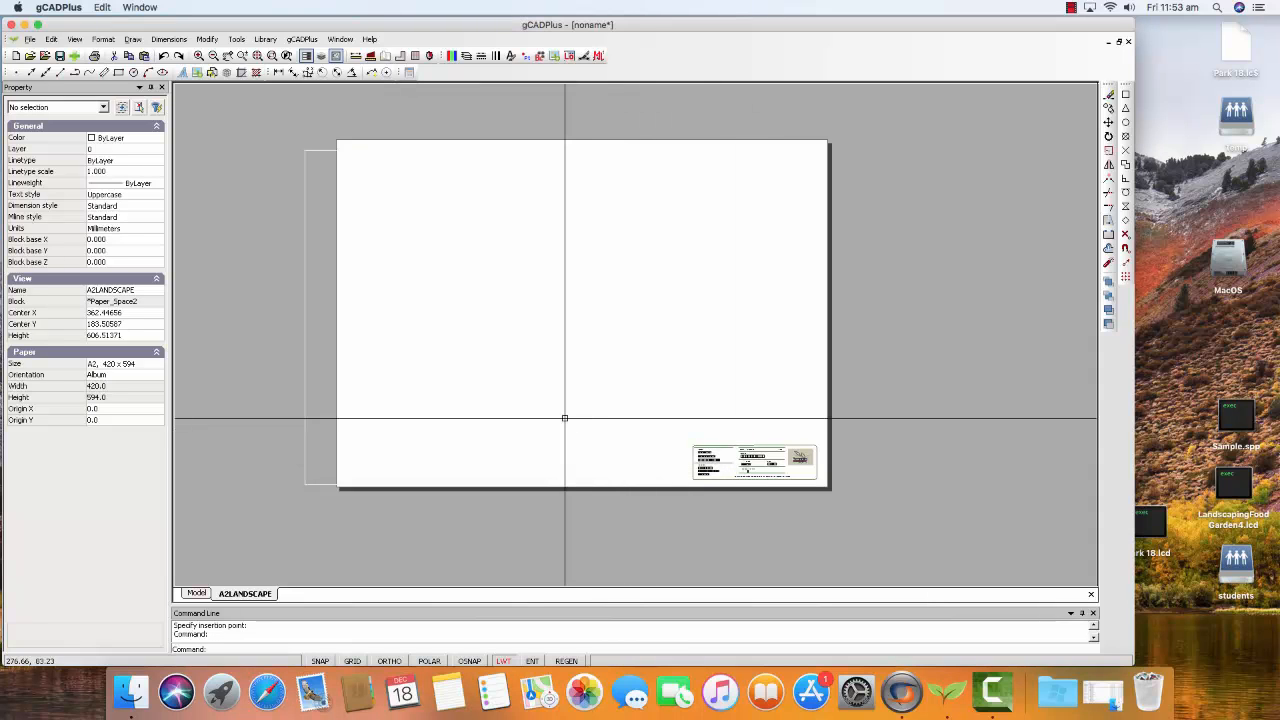
left_click(196, 593)
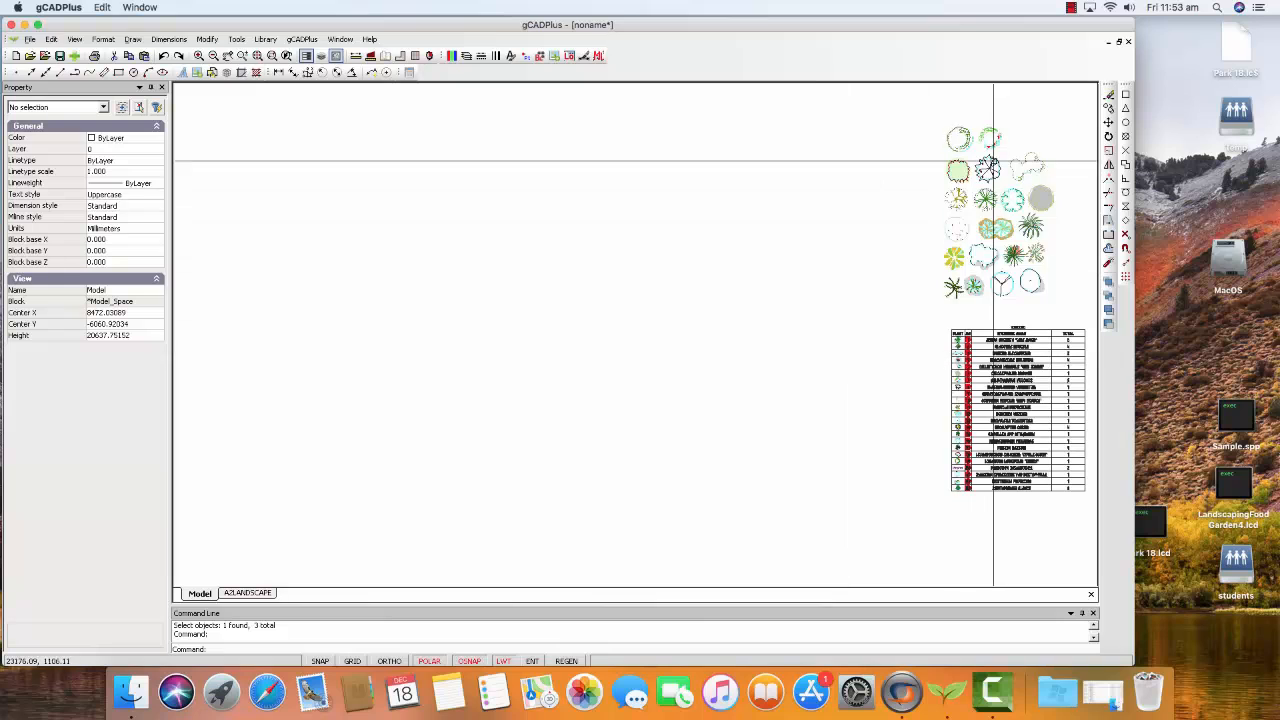
Step: Inspect the plant data of the first symbol in the plant group and view the drawing's plant list without changing it
left_click(965, 147)
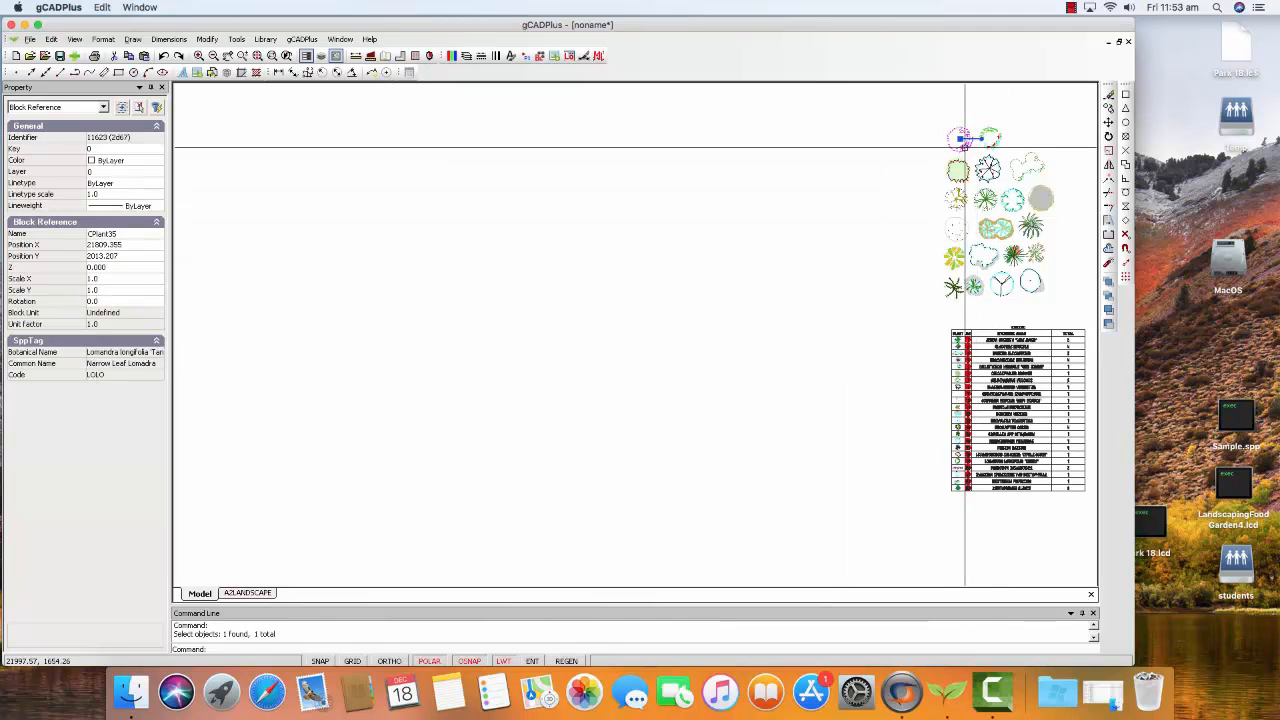
key("Escape")
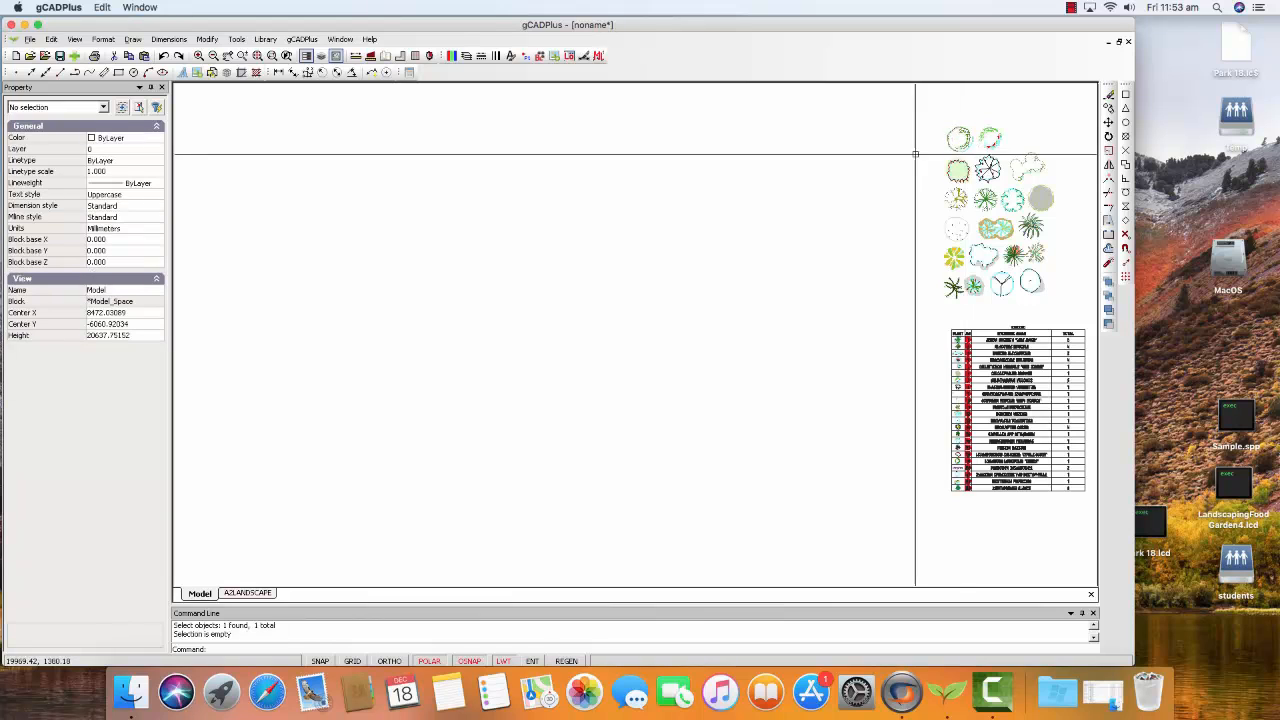
left_click(302, 39)
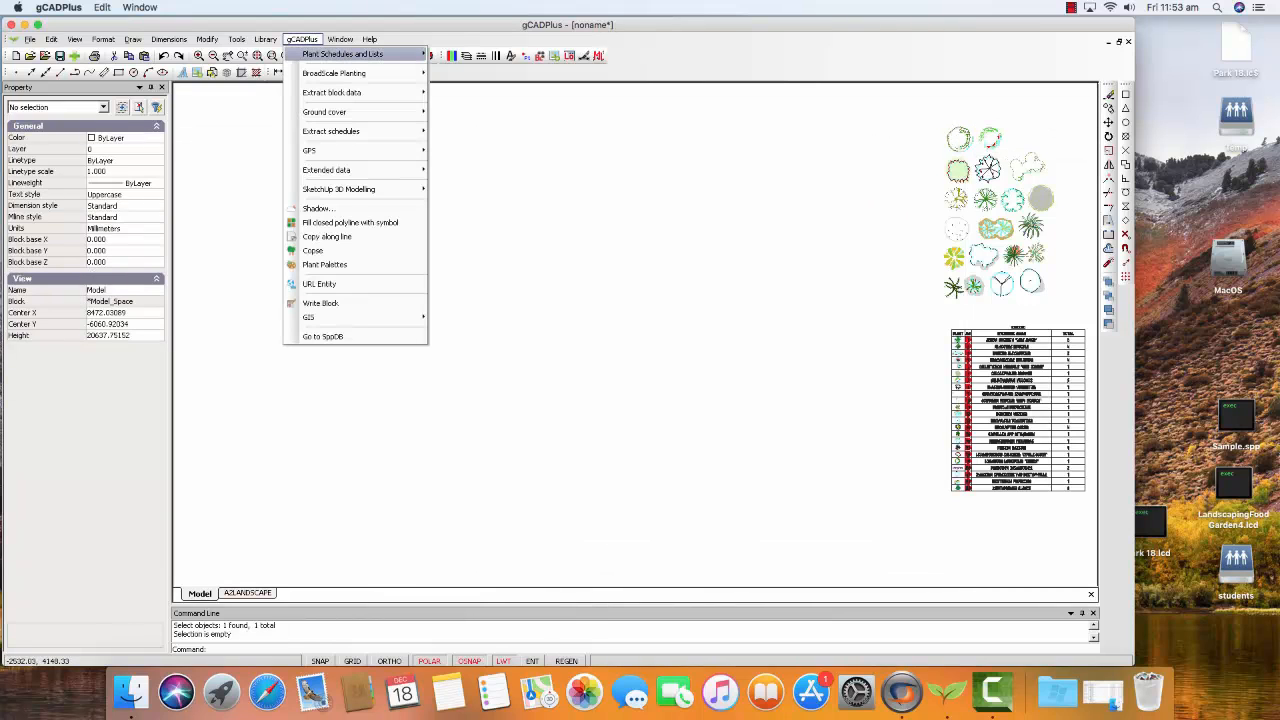
mouse_move(342, 54)
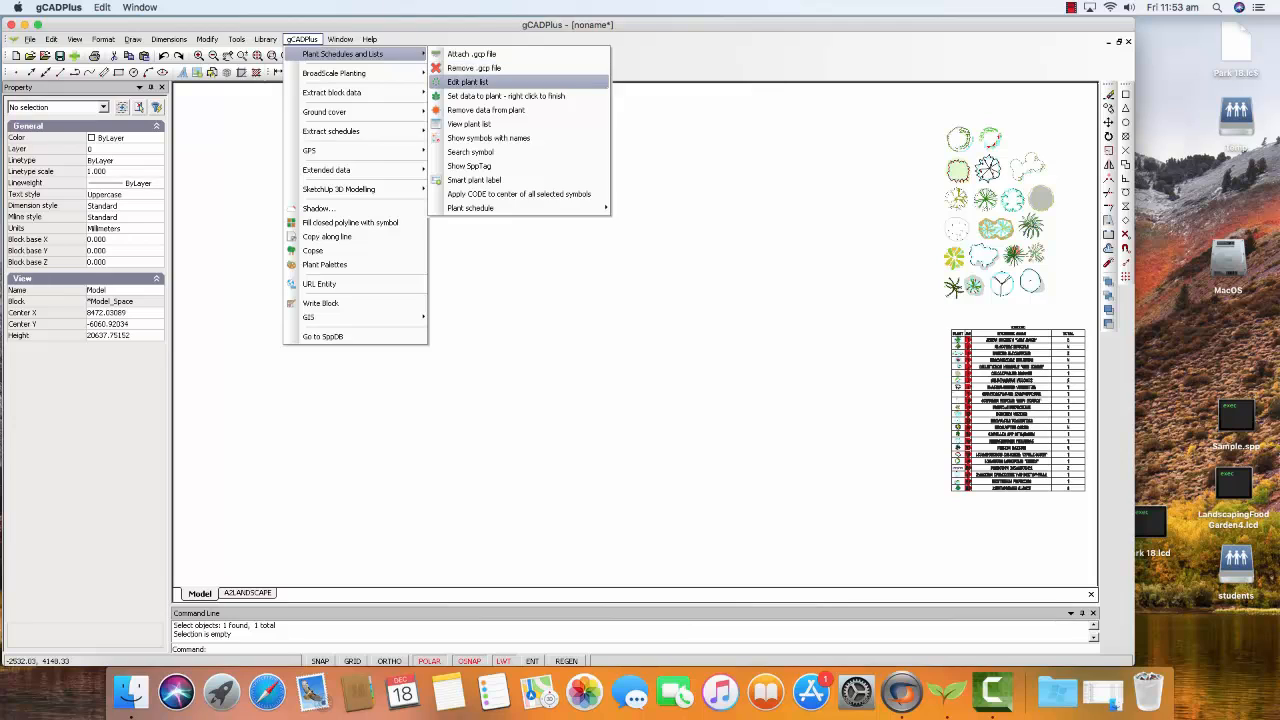
left_click(467, 82)
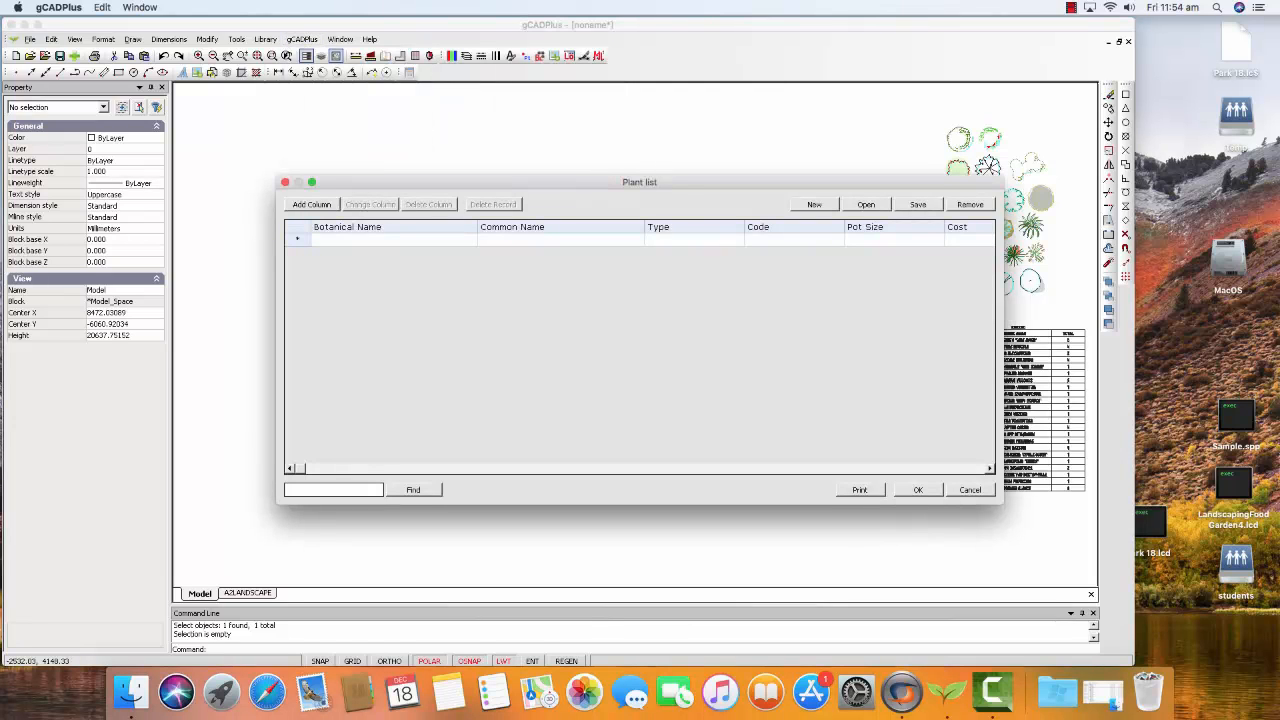
left_click(970, 489)
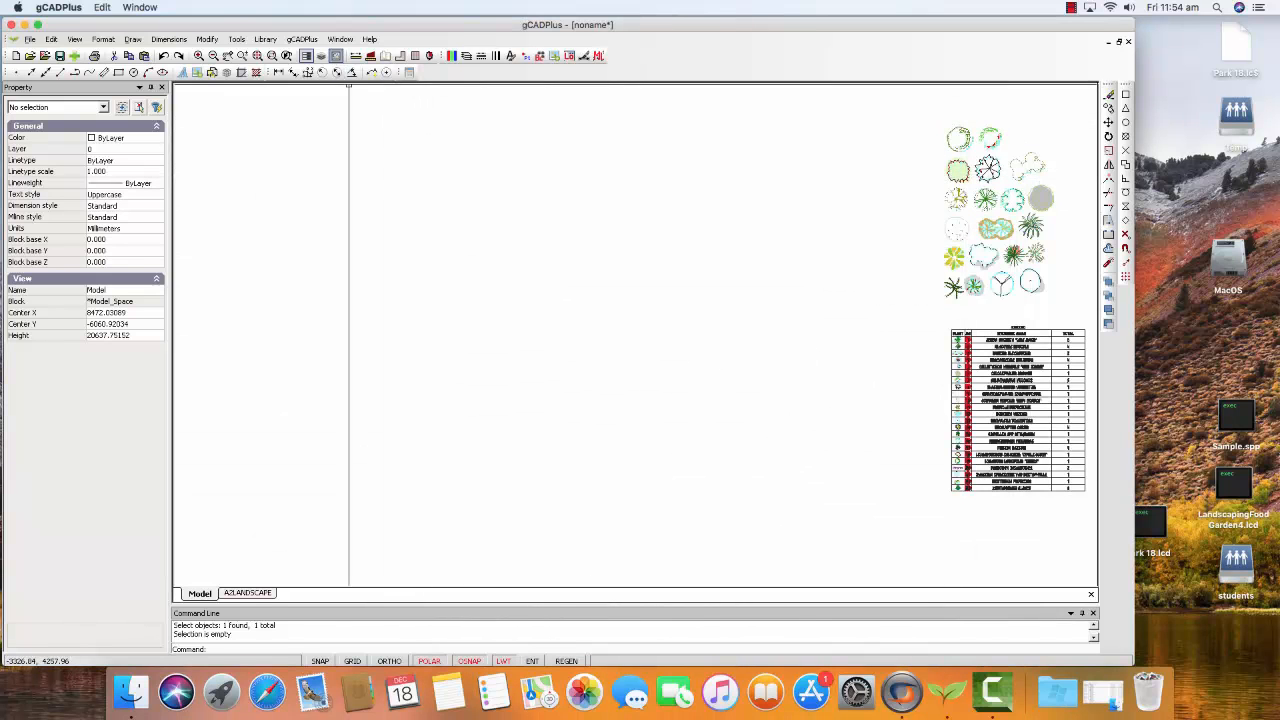
Step: Attach the GardenCAD.gcp plant list to the drawing, browse its records, and check the plant data of the yellow-green plant symbol
left_click(302, 39)
mouse_move(360, 54)
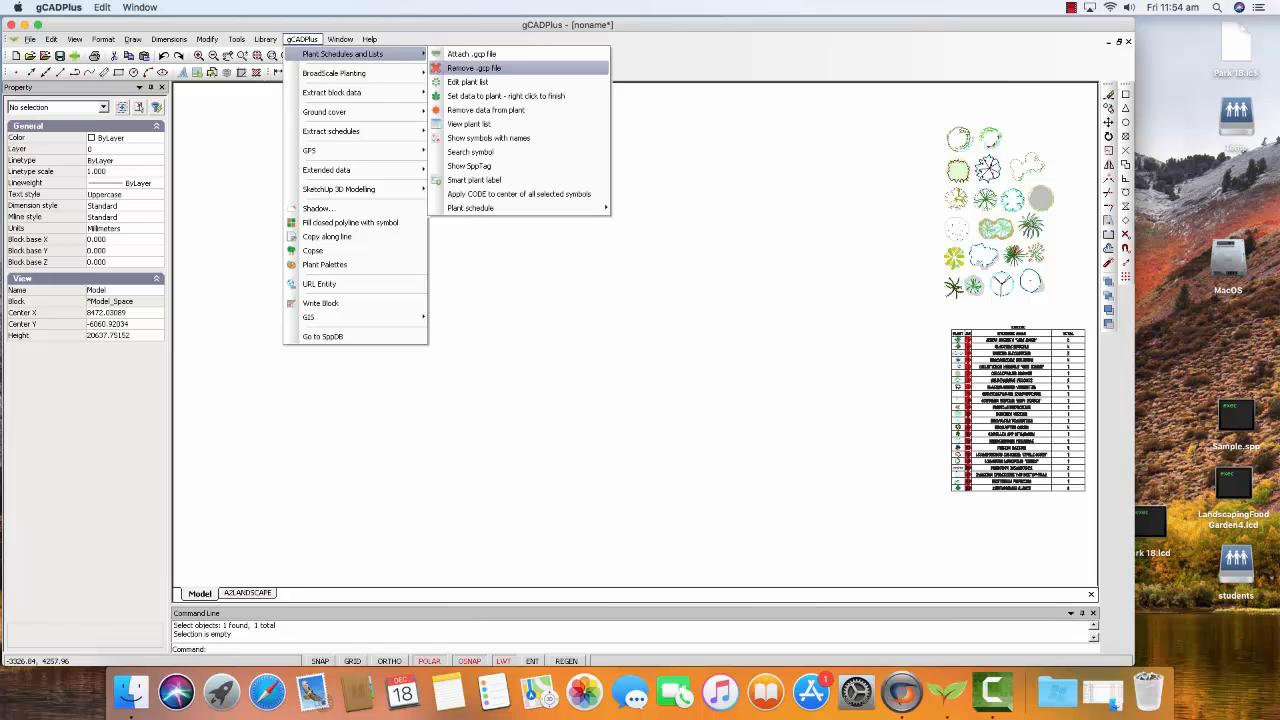
left_click(471, 54)
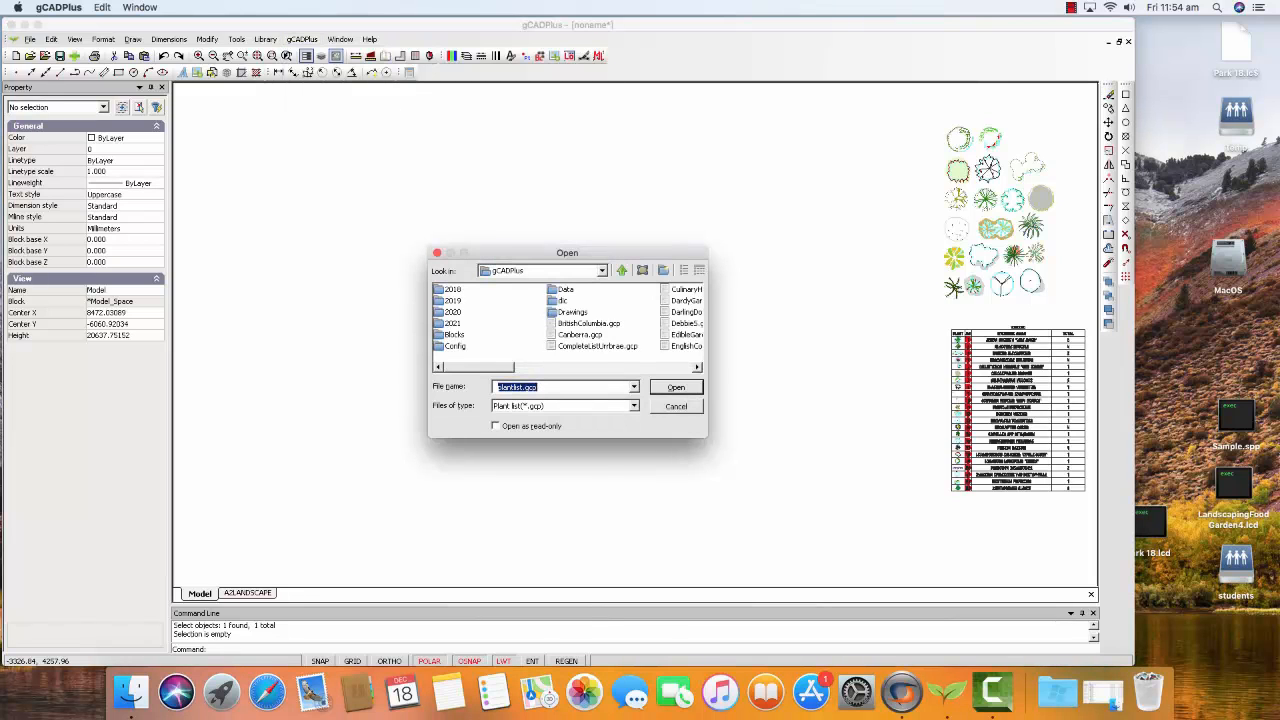
scroll(567, 317, "right", 4)
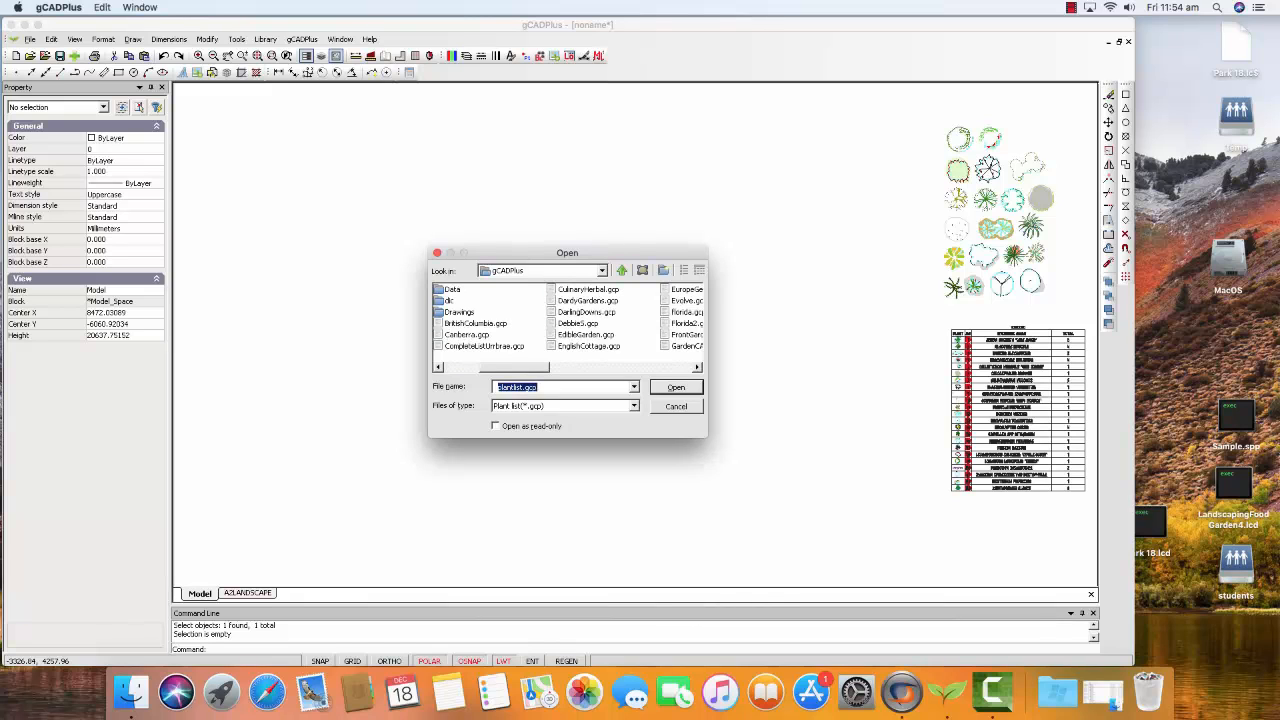
left_click(584, 346)
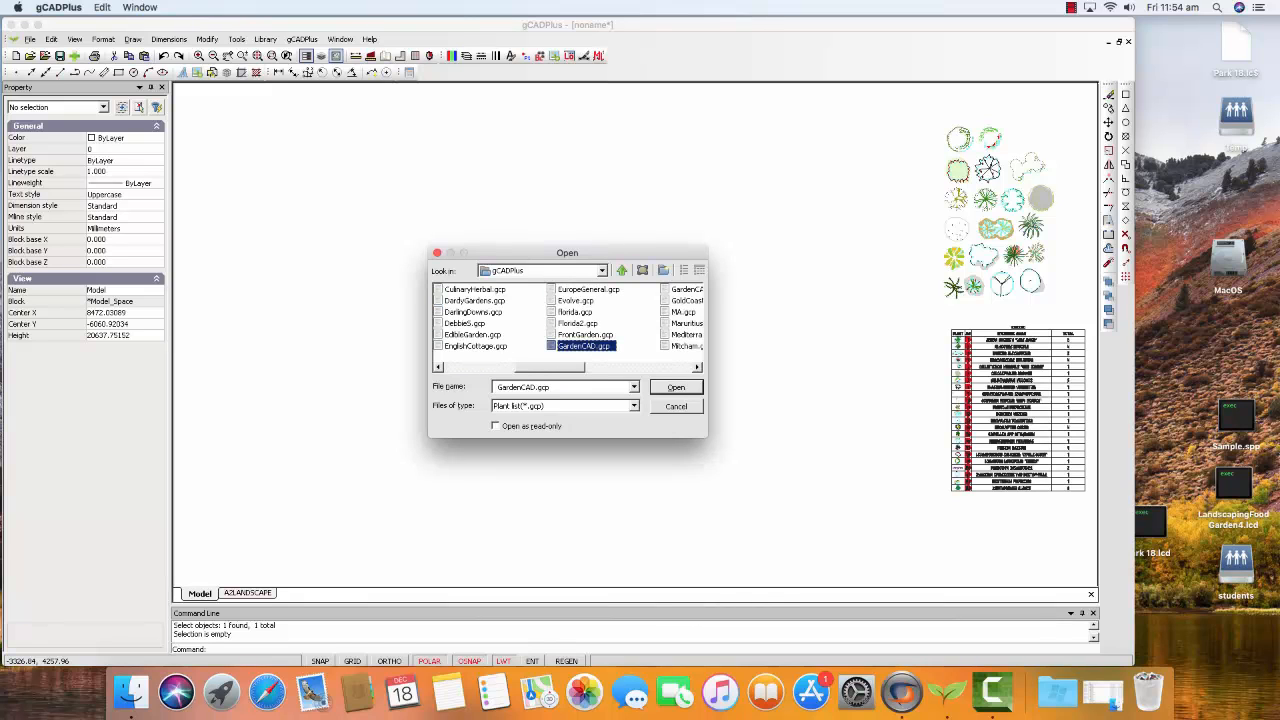
left_click(676, 387)
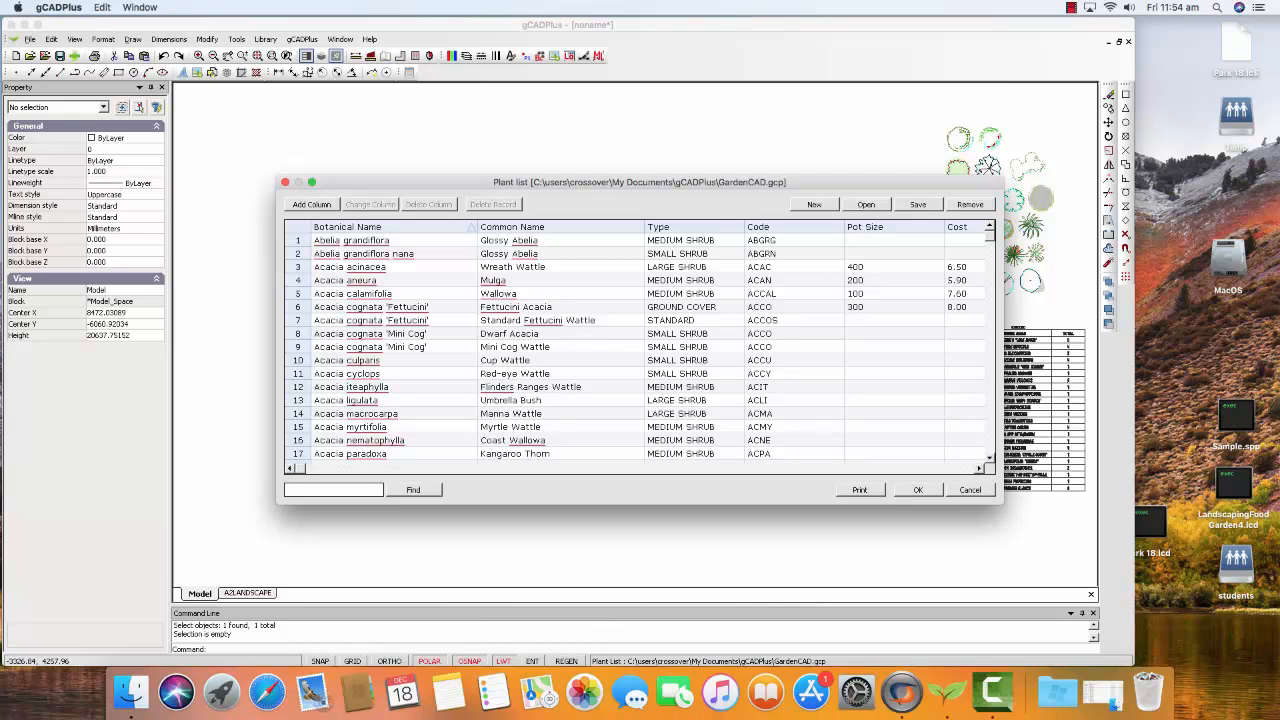
scroll(640, 347, "down", 12)
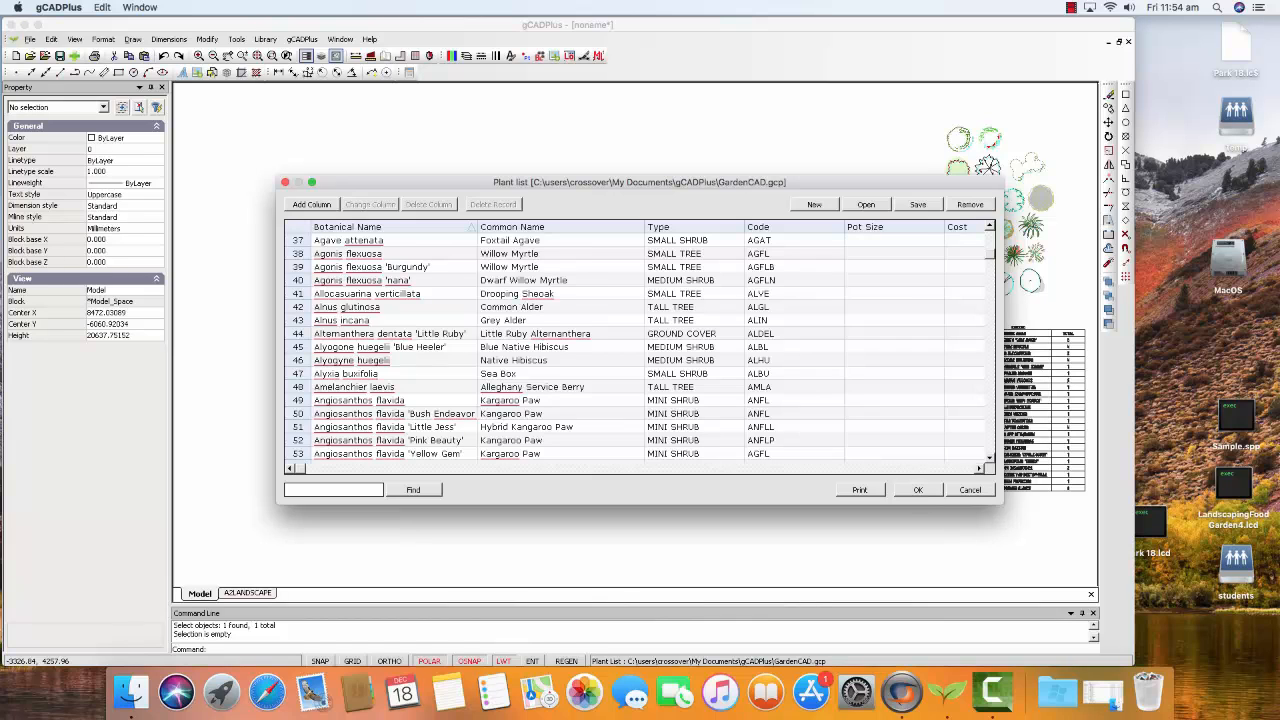
left_click(917, 489)
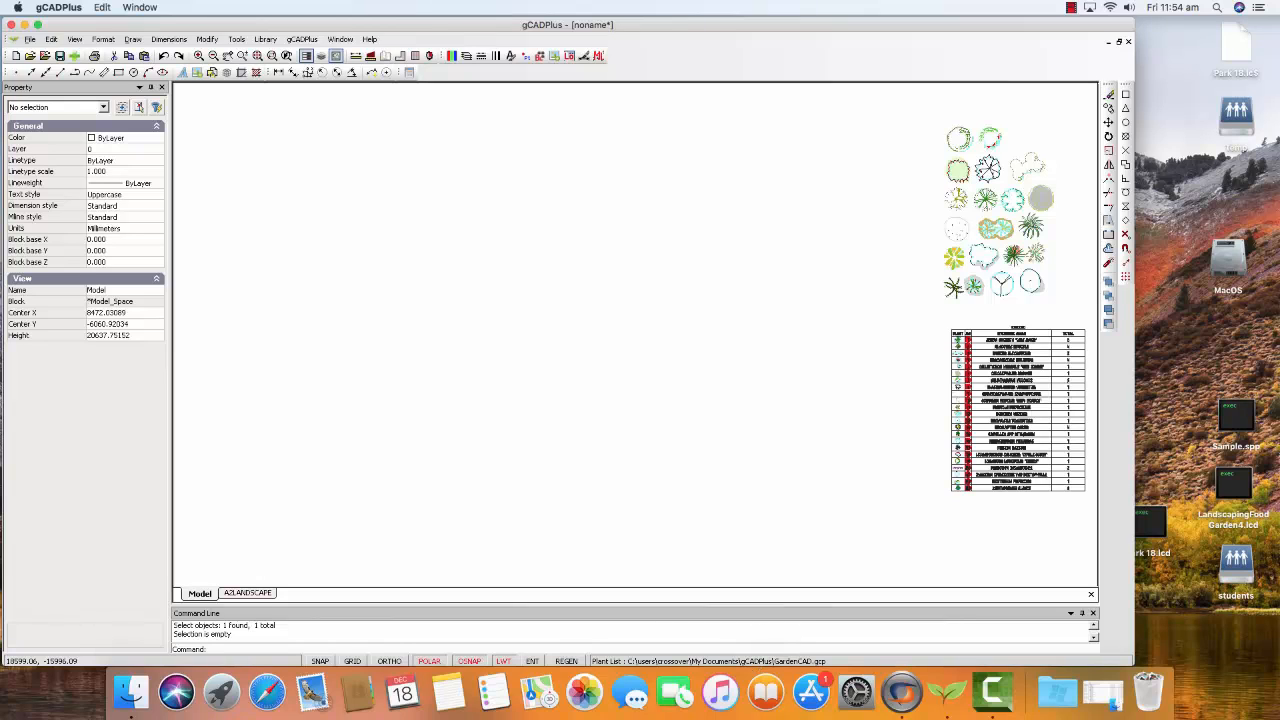
left_click(955, 259)
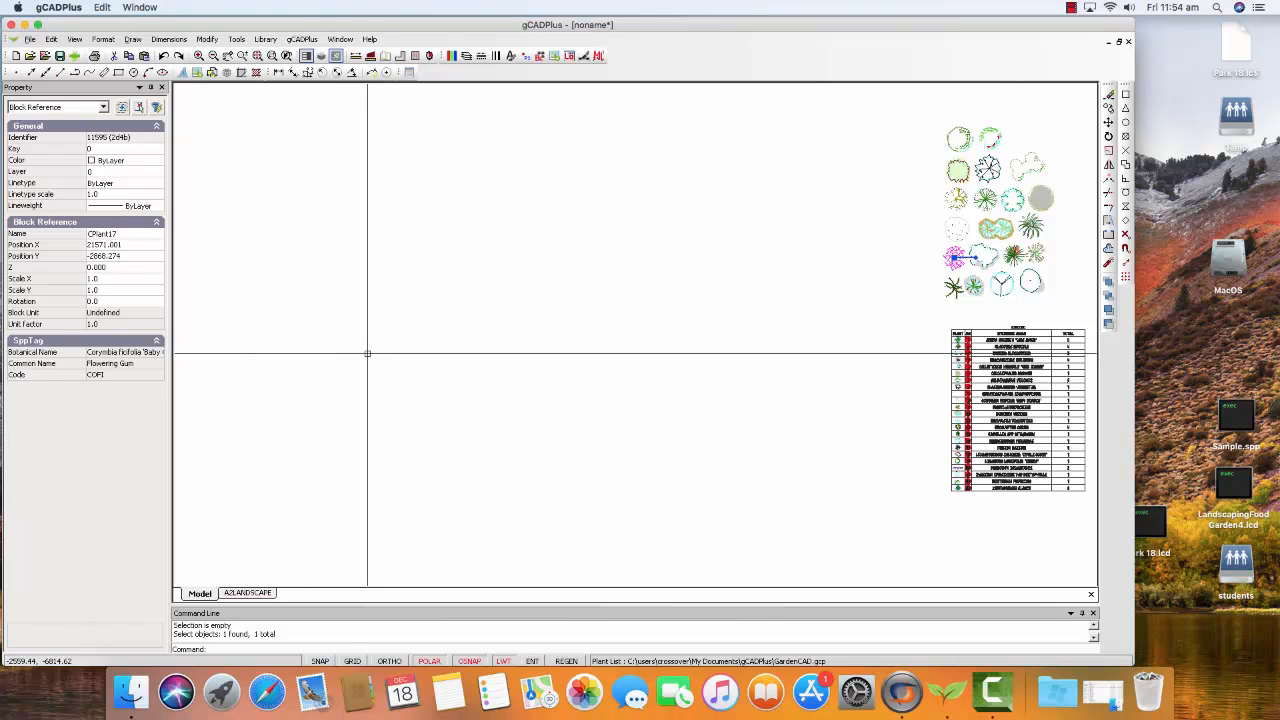
key("Escape")
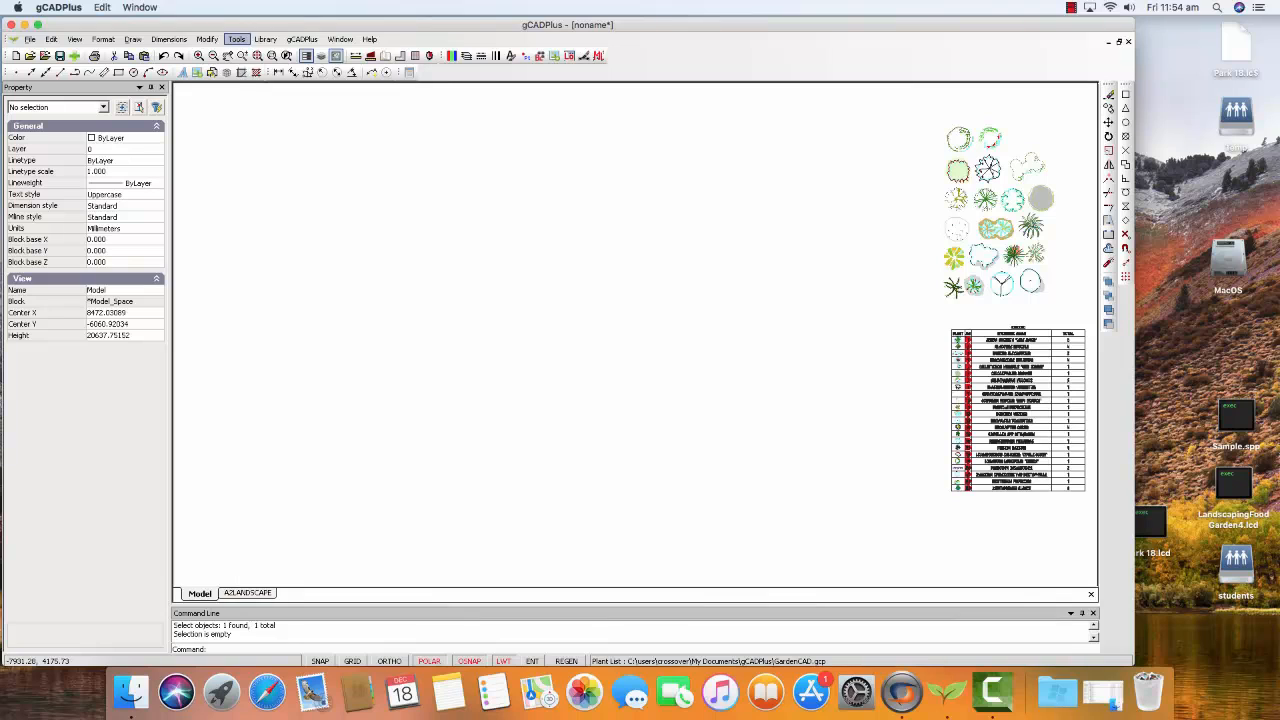
Step: Purge all unused objects from the drawing
left_click(237, 39)
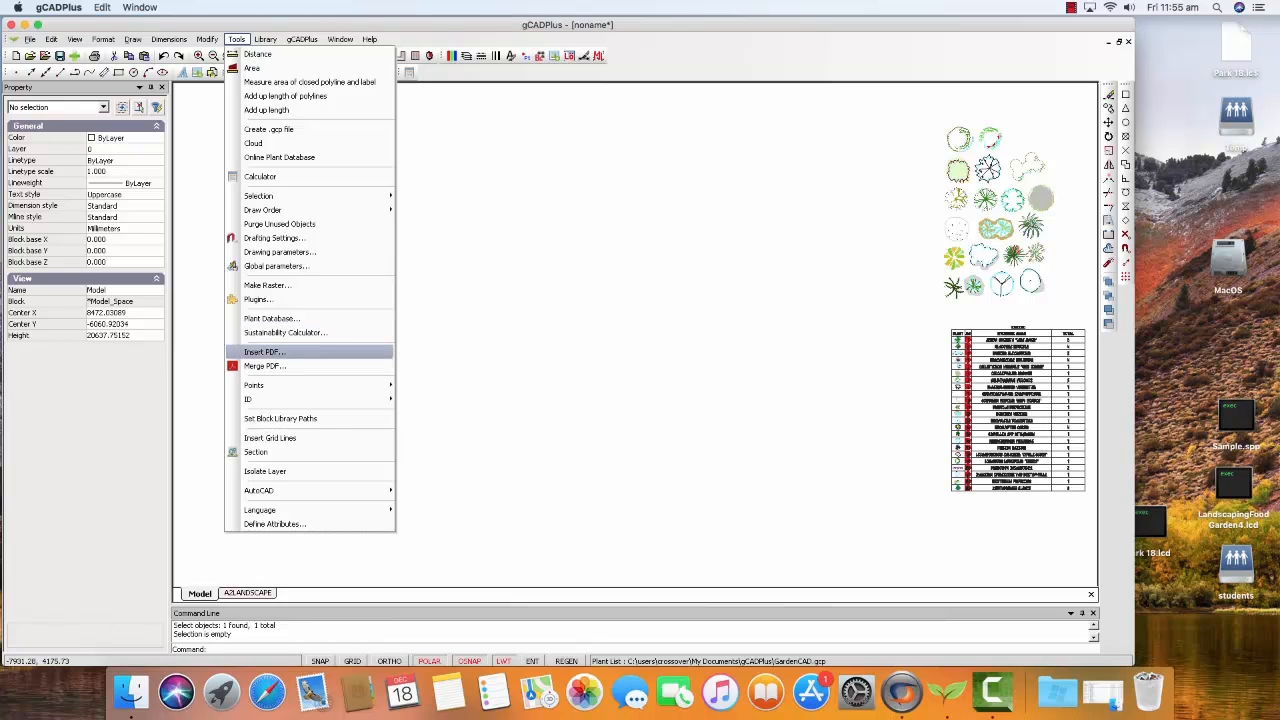
left_click(279, 224)
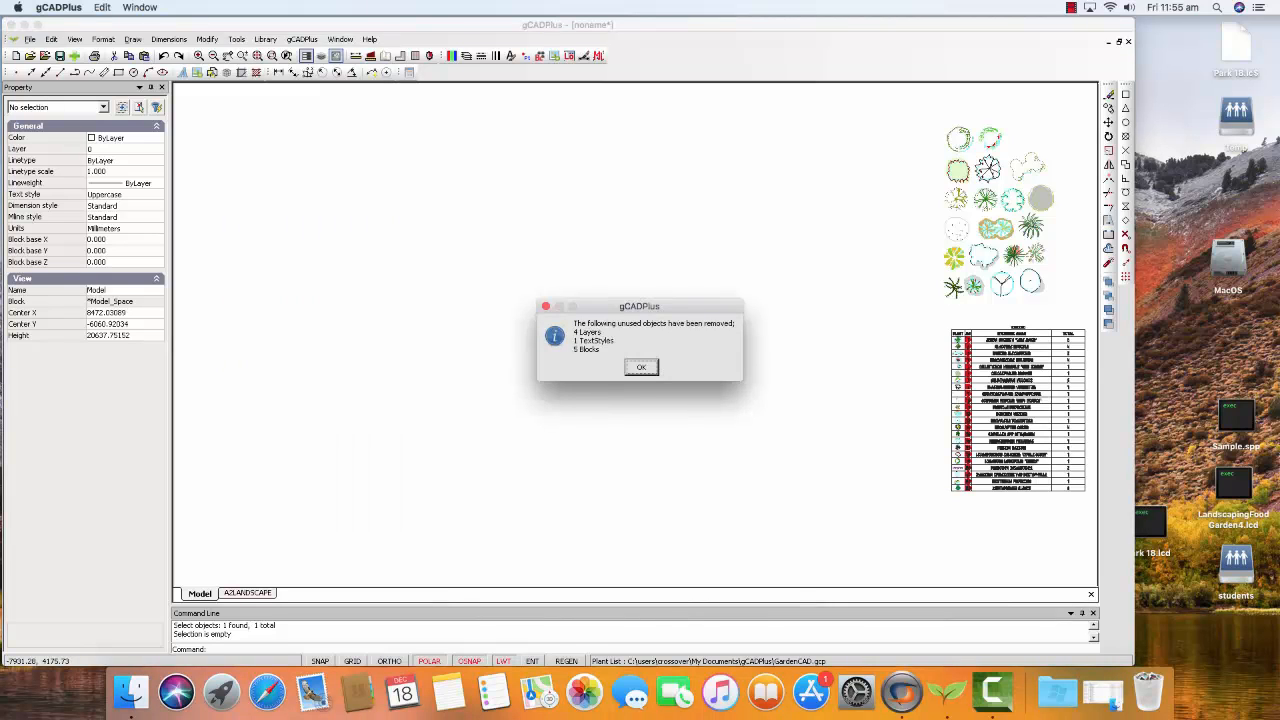
left_click(641, 367)
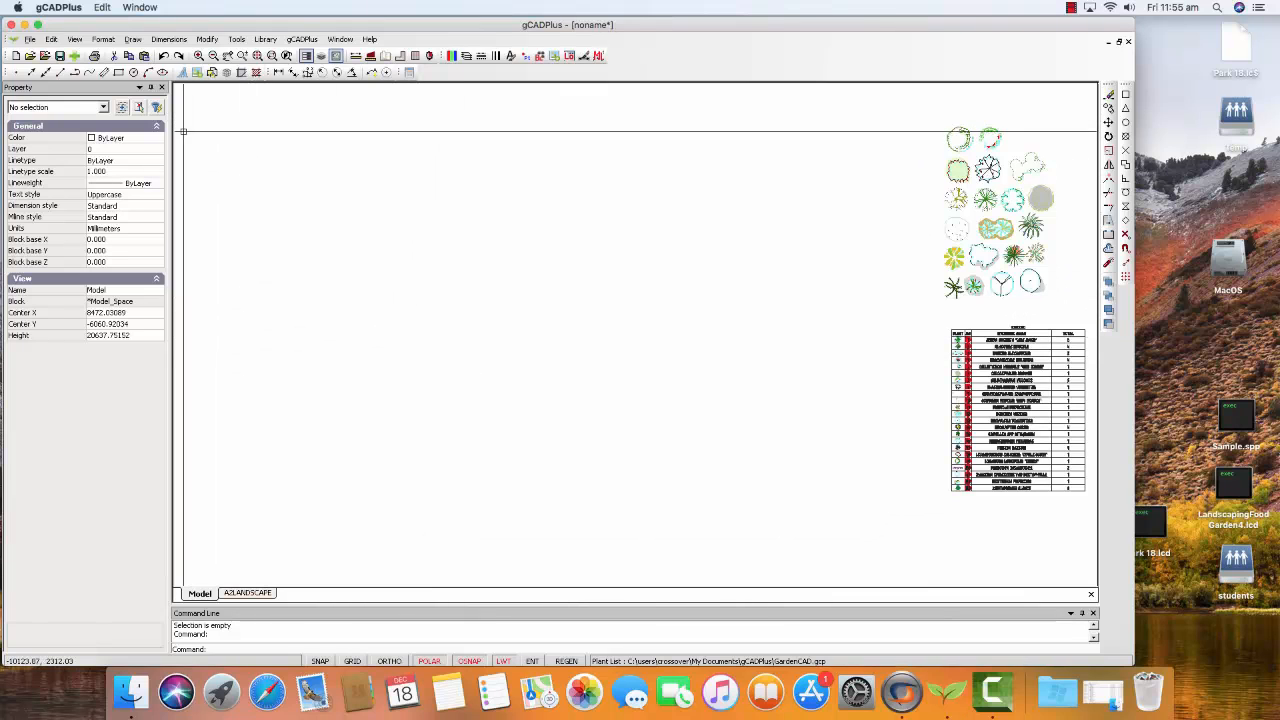
Step: Save the drawing as JCTemplate in the gCADPlus\Data\Templates folder, keeping the LiteCAD drawing (*.lcd) file type
left_click(30, 39)
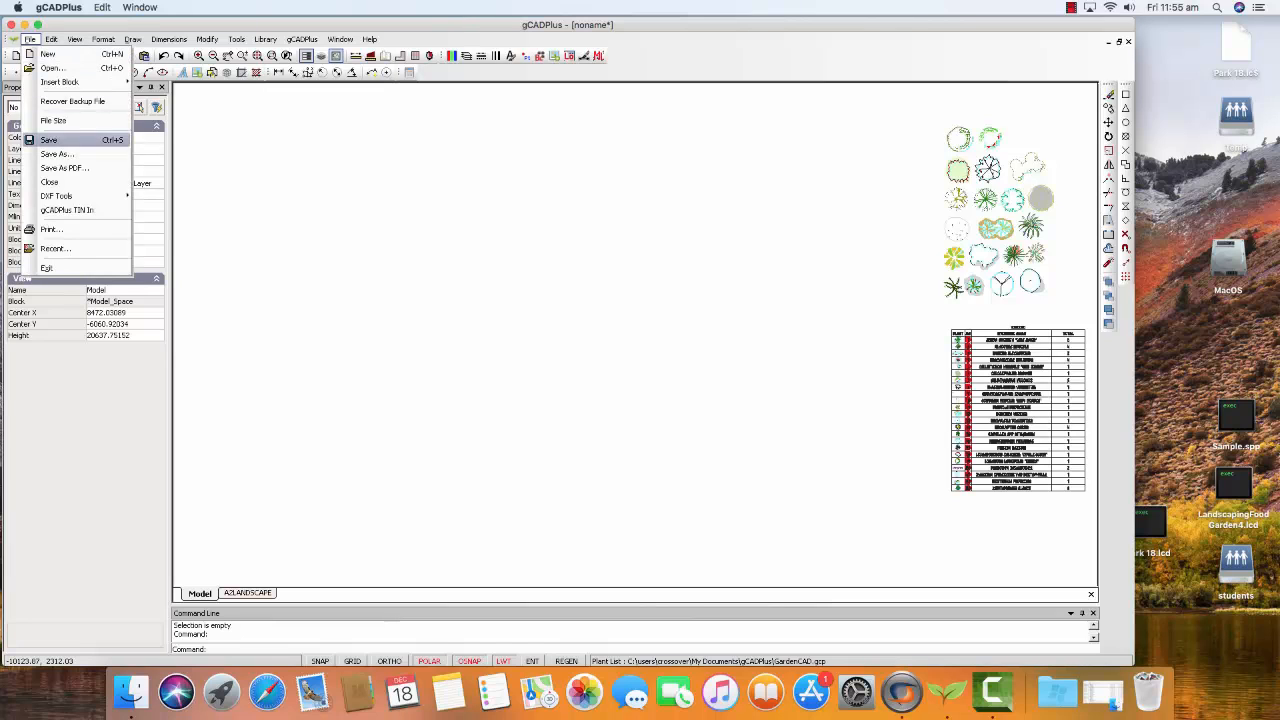
left_click(56, 154)
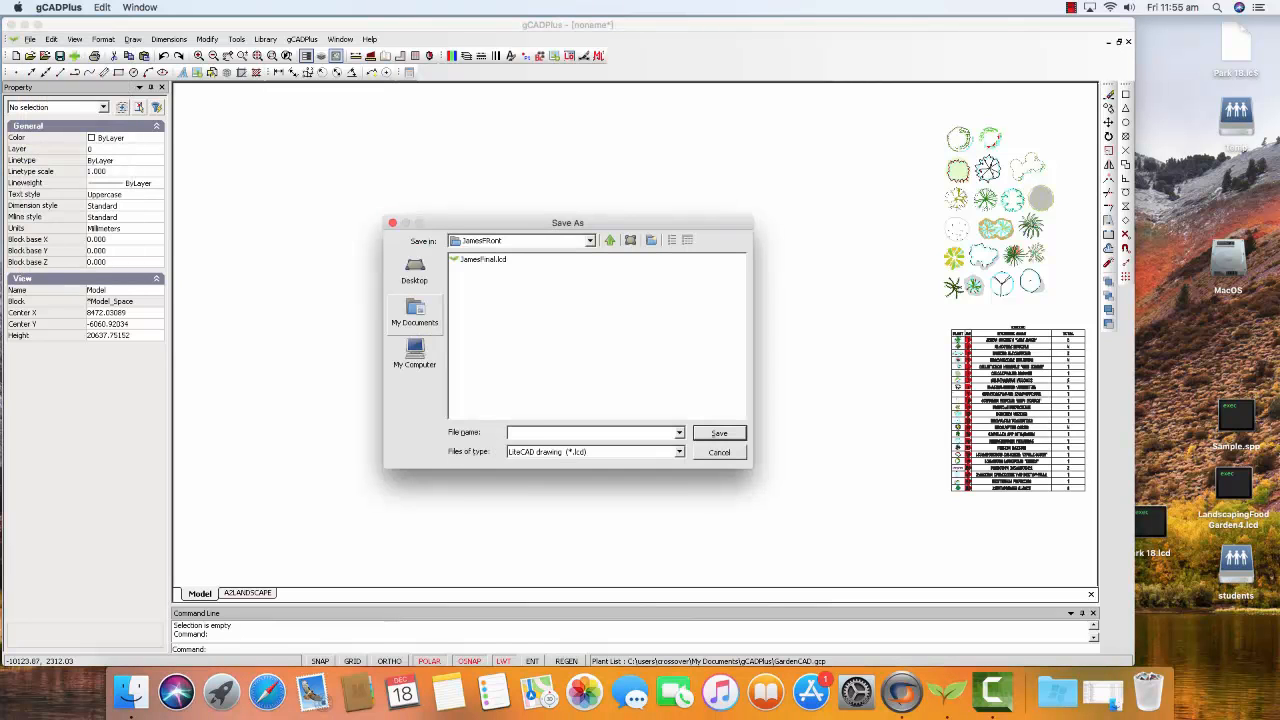
left_click(609, 240)
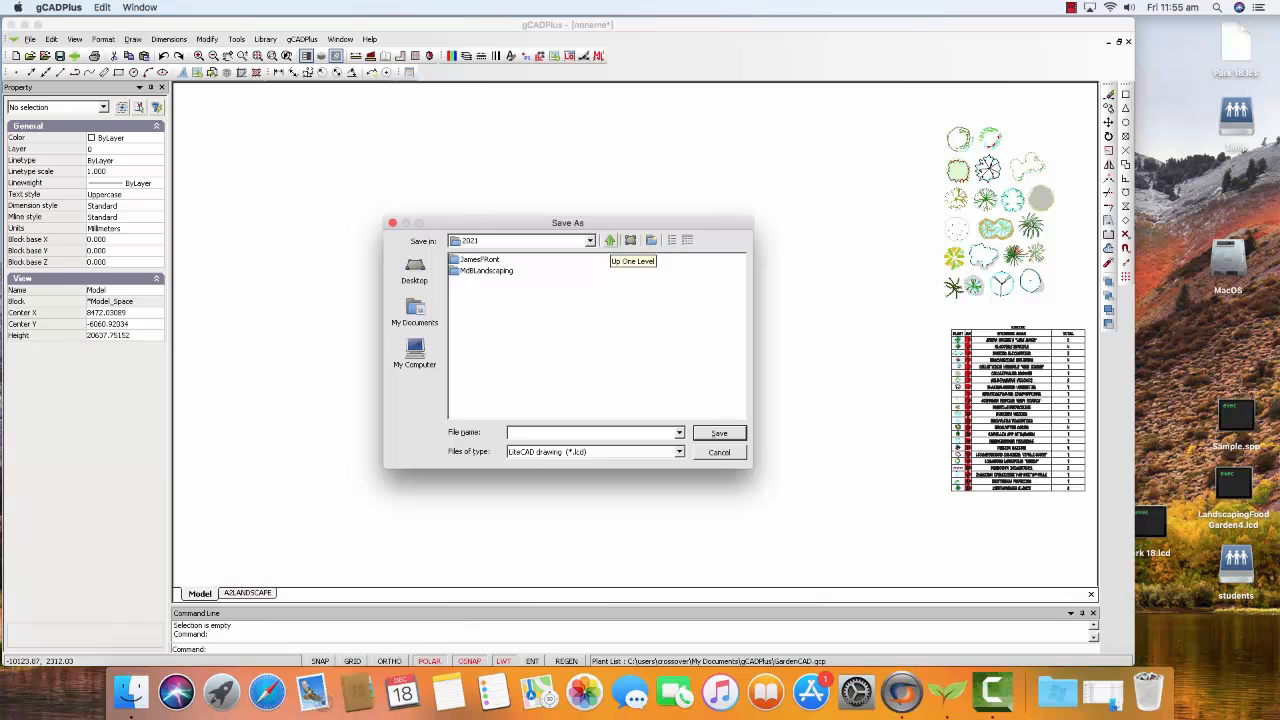
left_click(609, 240)
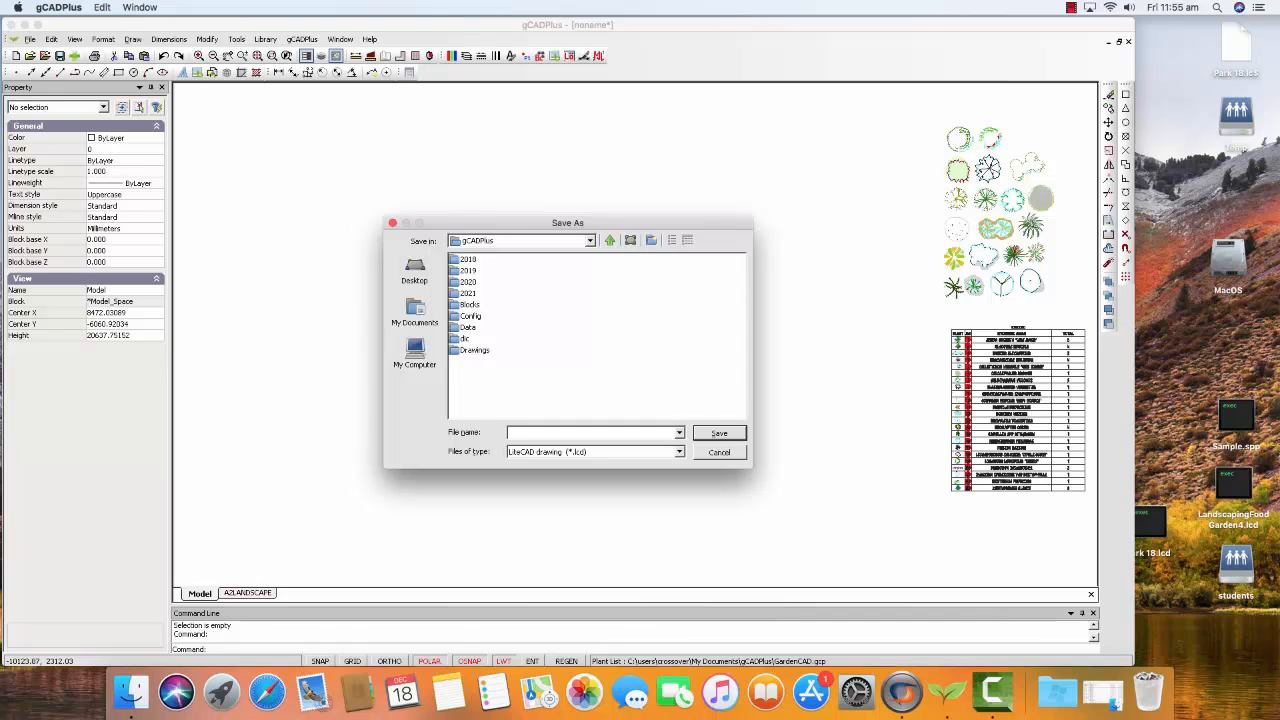
left_click(609, 240)
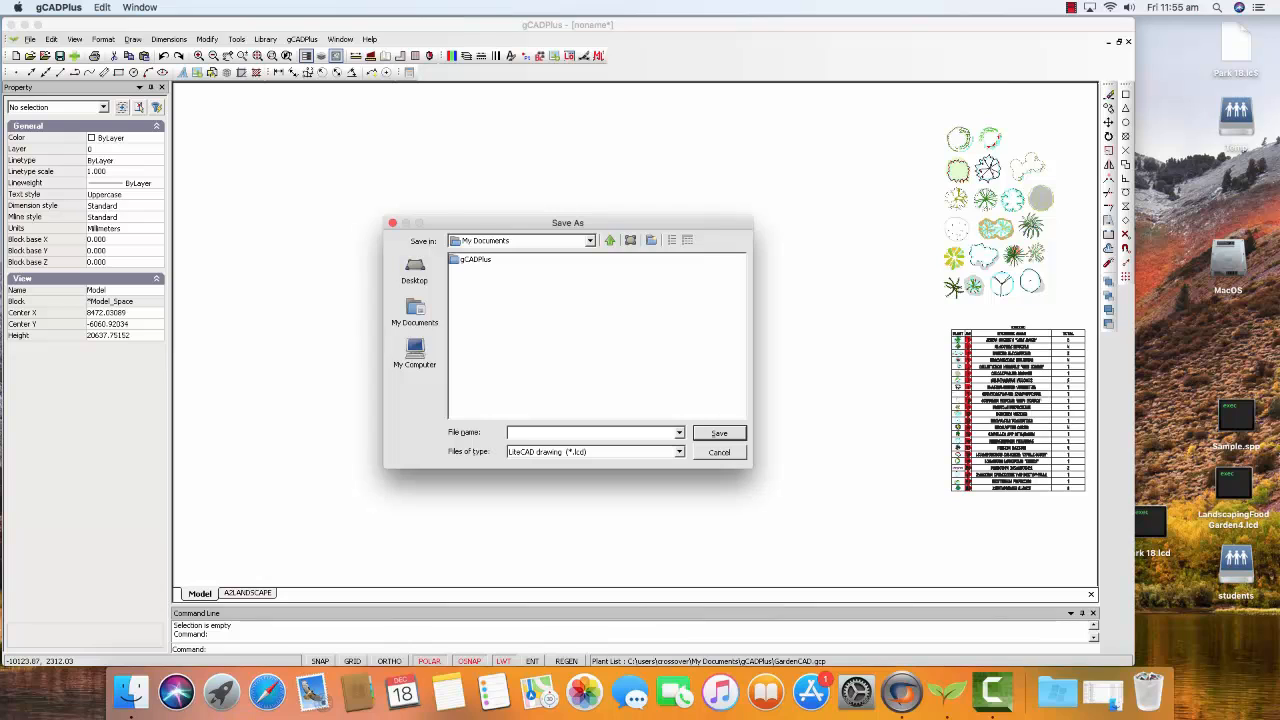
double_click(475, 260)
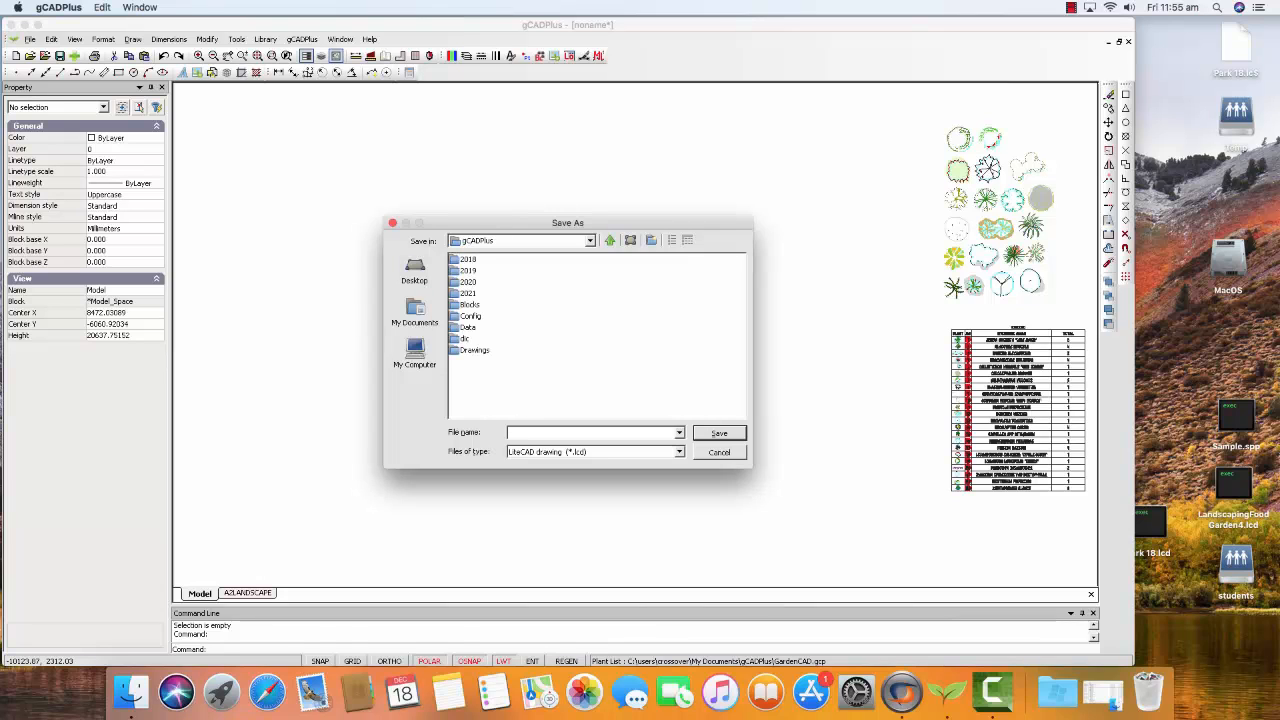
double_click(467, 327)
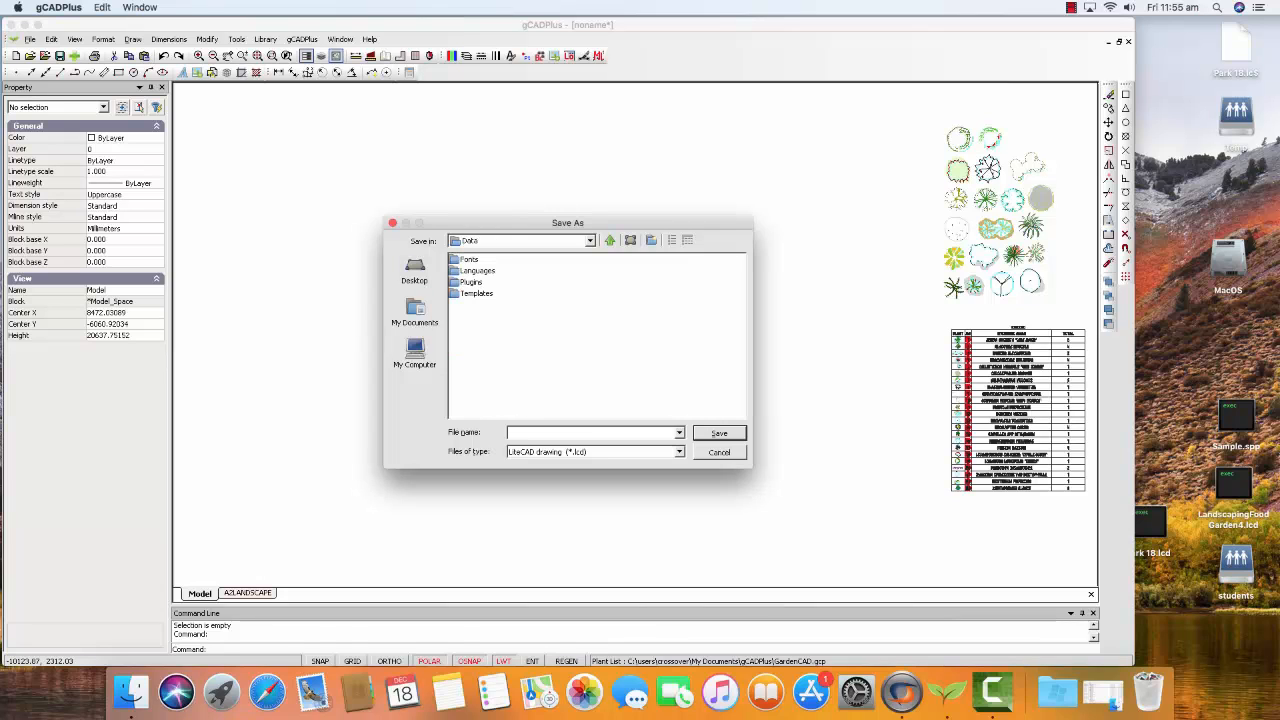
double_click(476, 293)
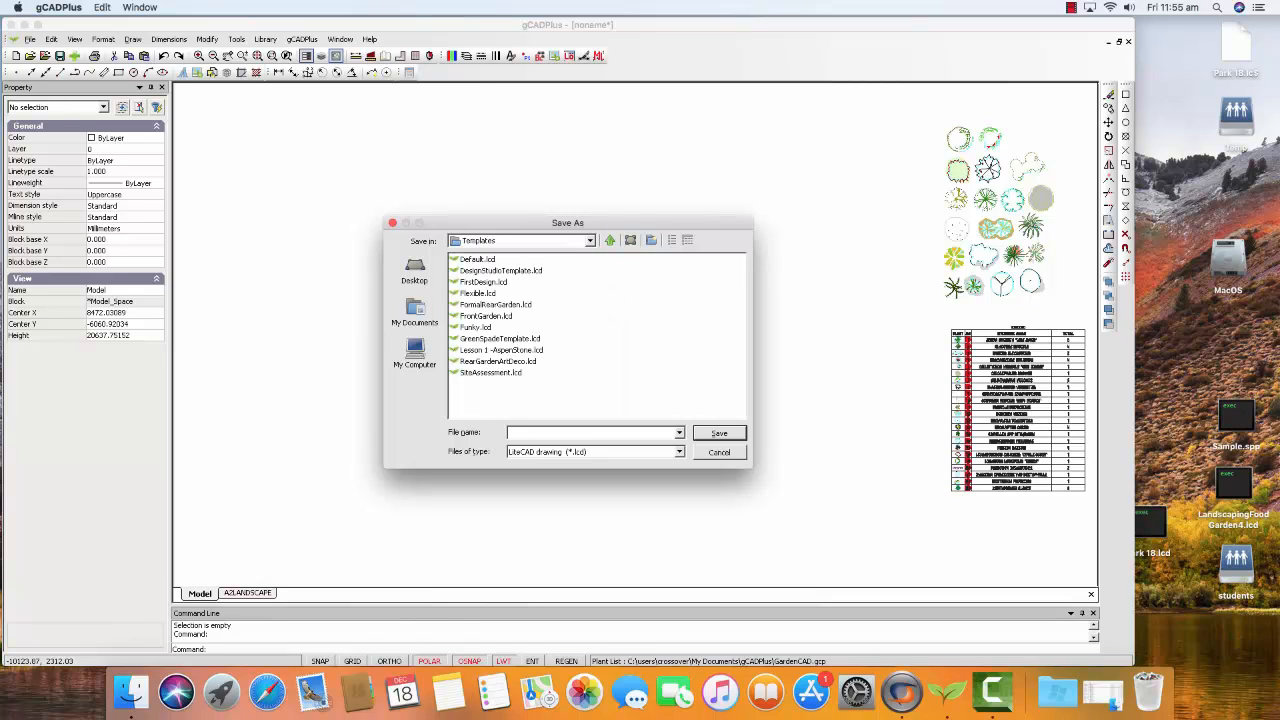
type("JCTe")
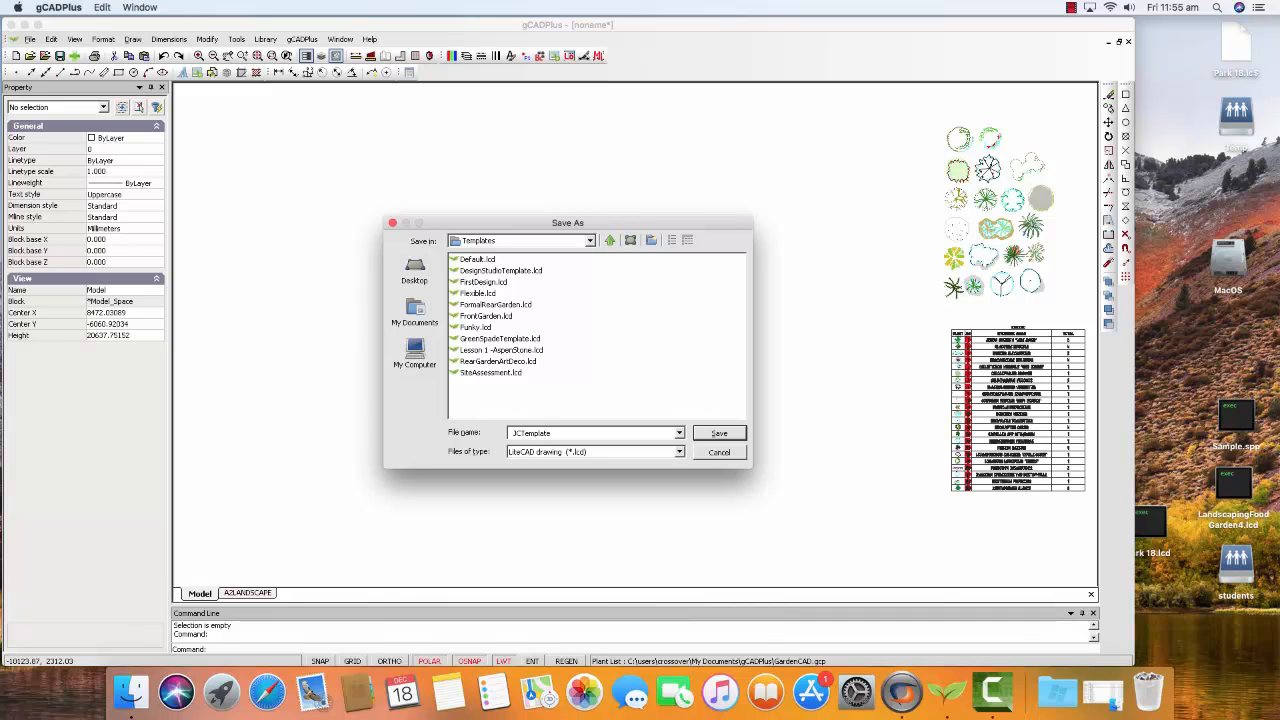
type("mplate")
left_click(719, 433)
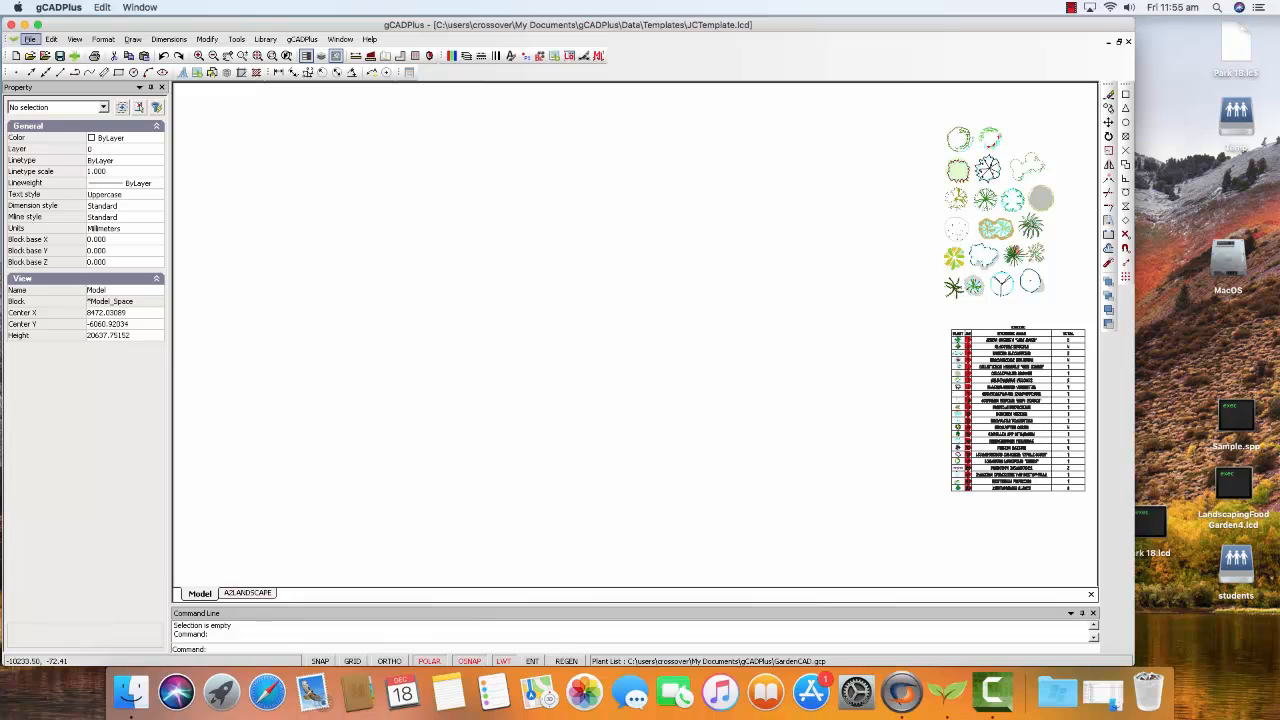
Step: Close the saved template and start a new drawing based on JCTemplate.lcd
left_click(30, 39)
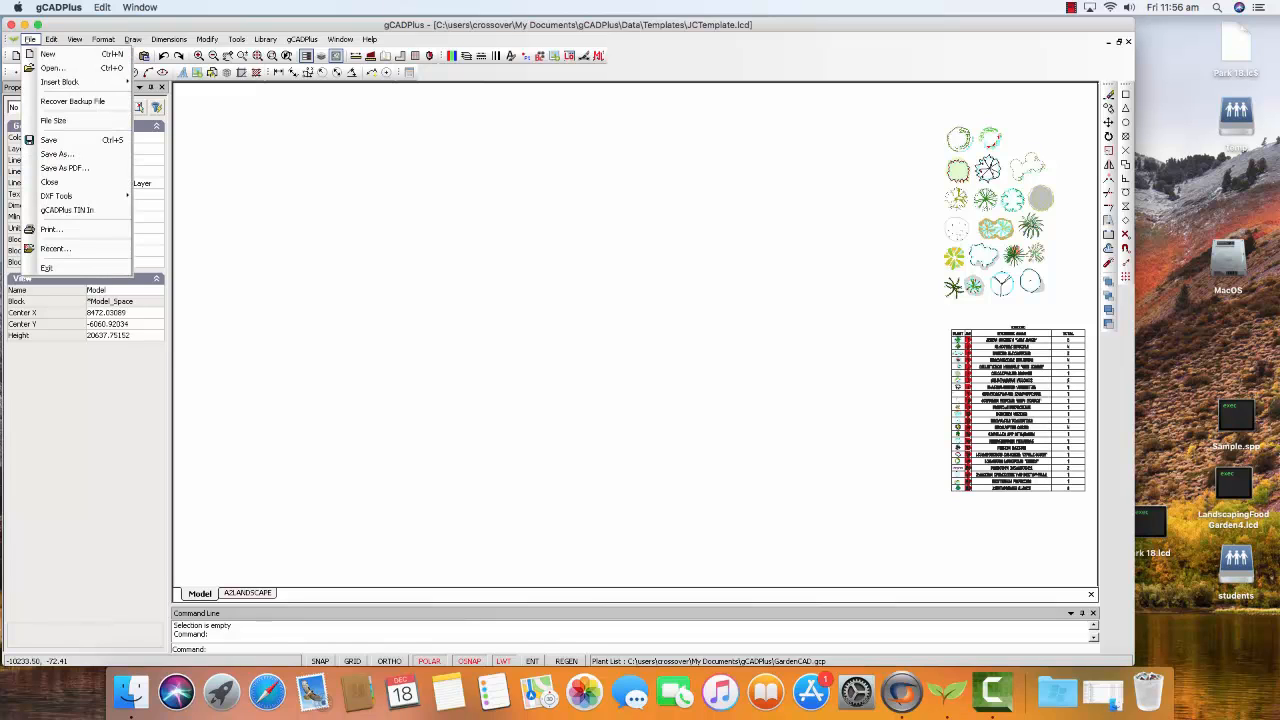
left_click(45, 182)
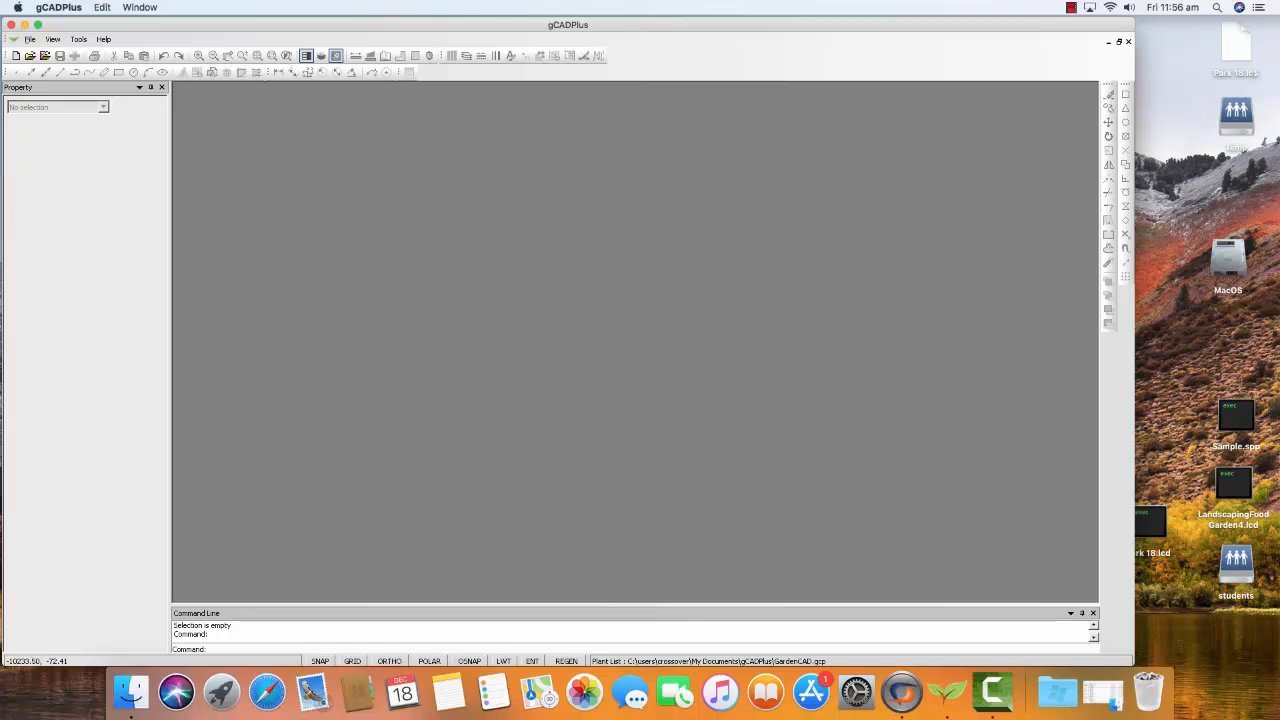
left_click(30, 39)
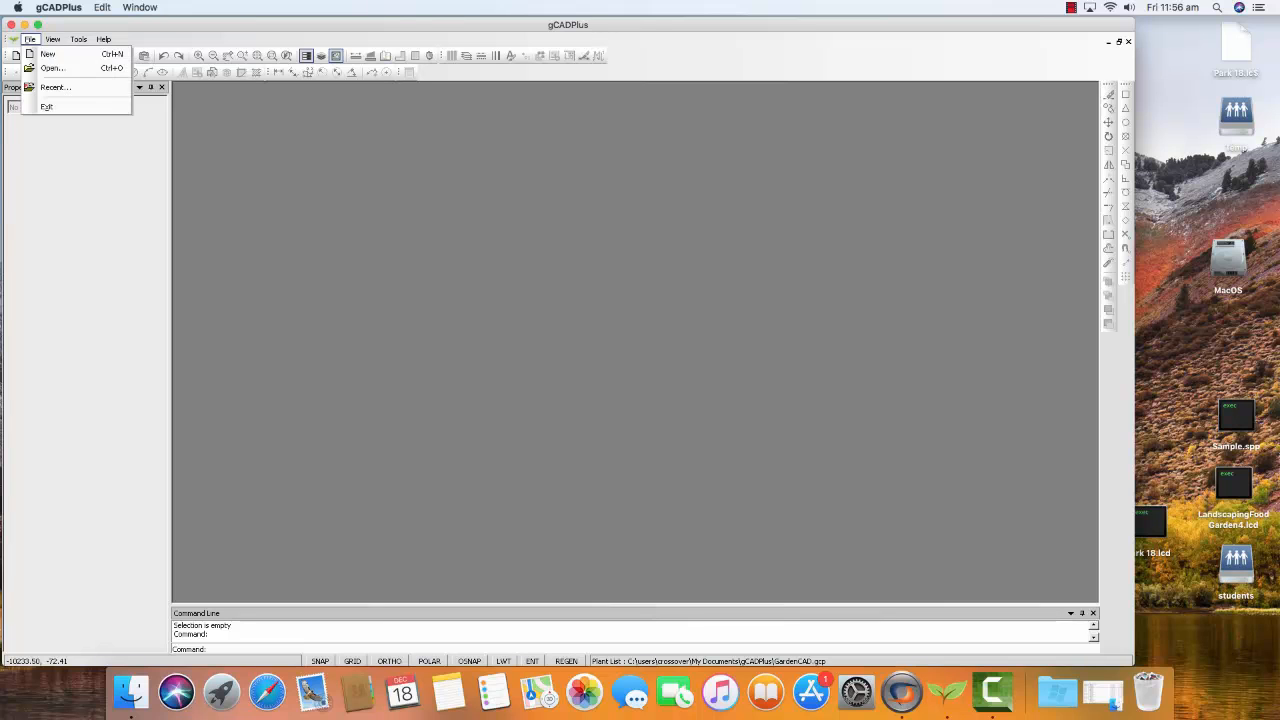
left_click(47, 54)
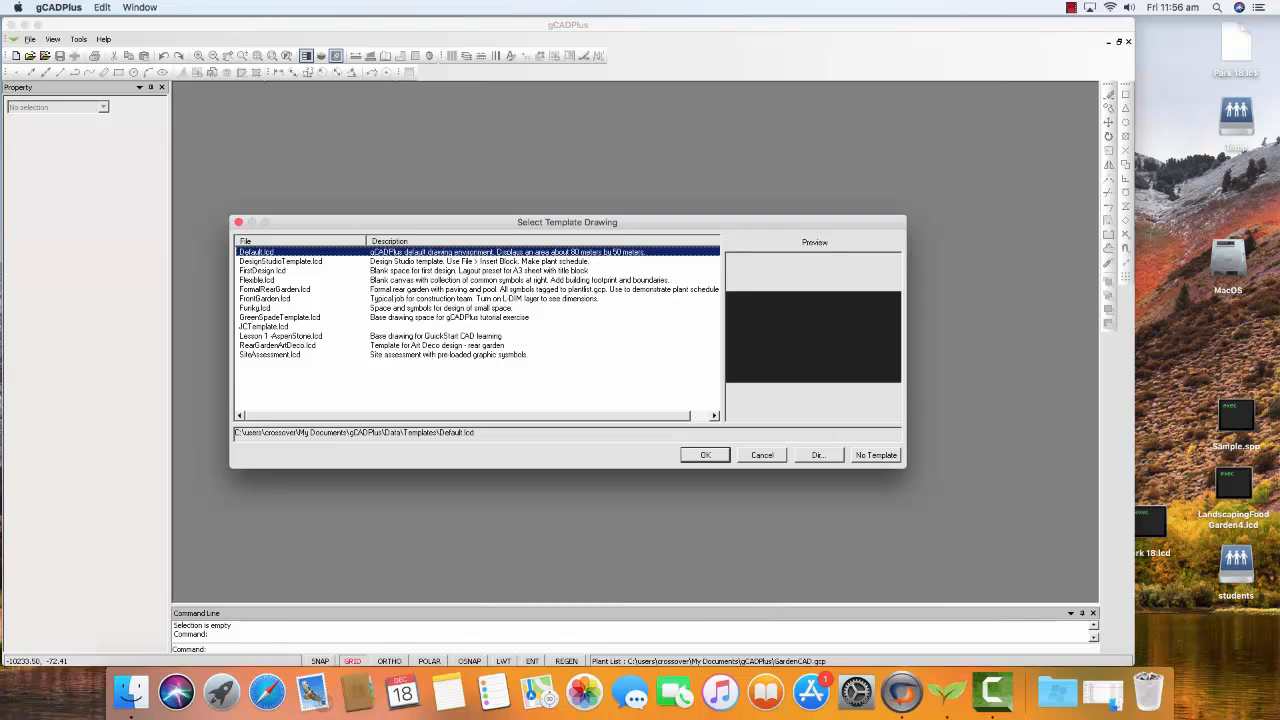
left_click(264, 327)
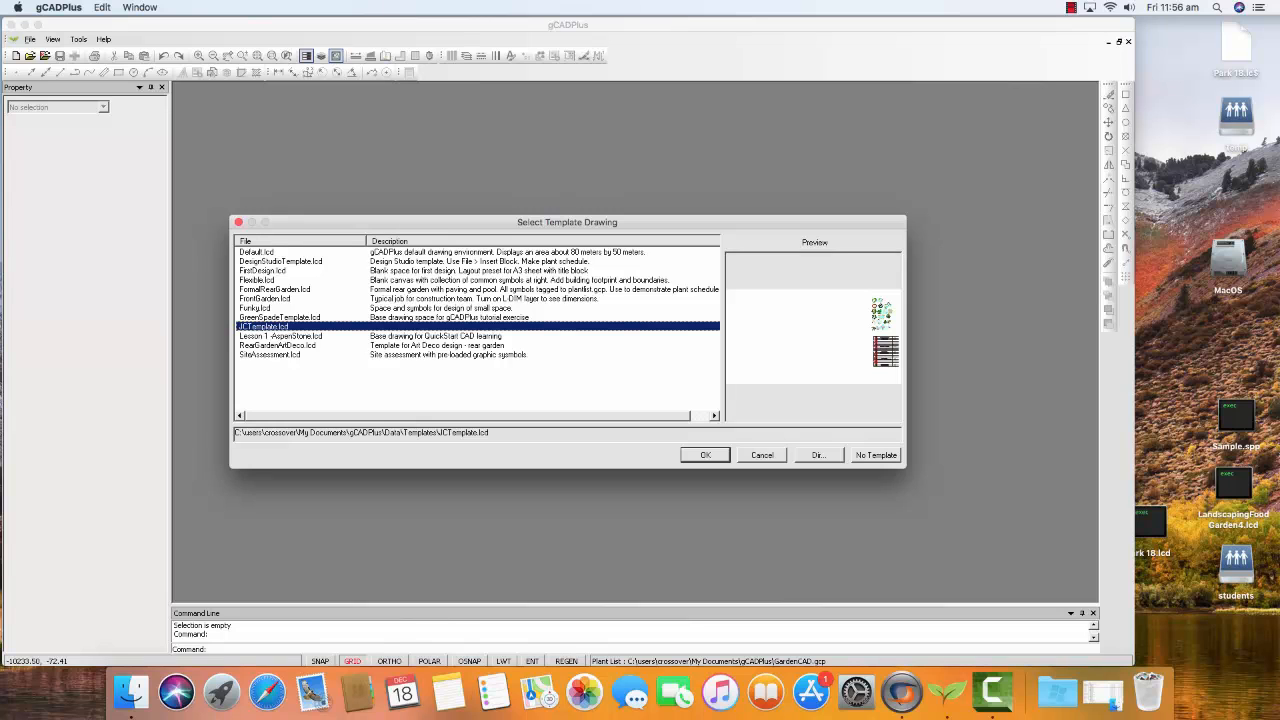
left_click(705, 455)
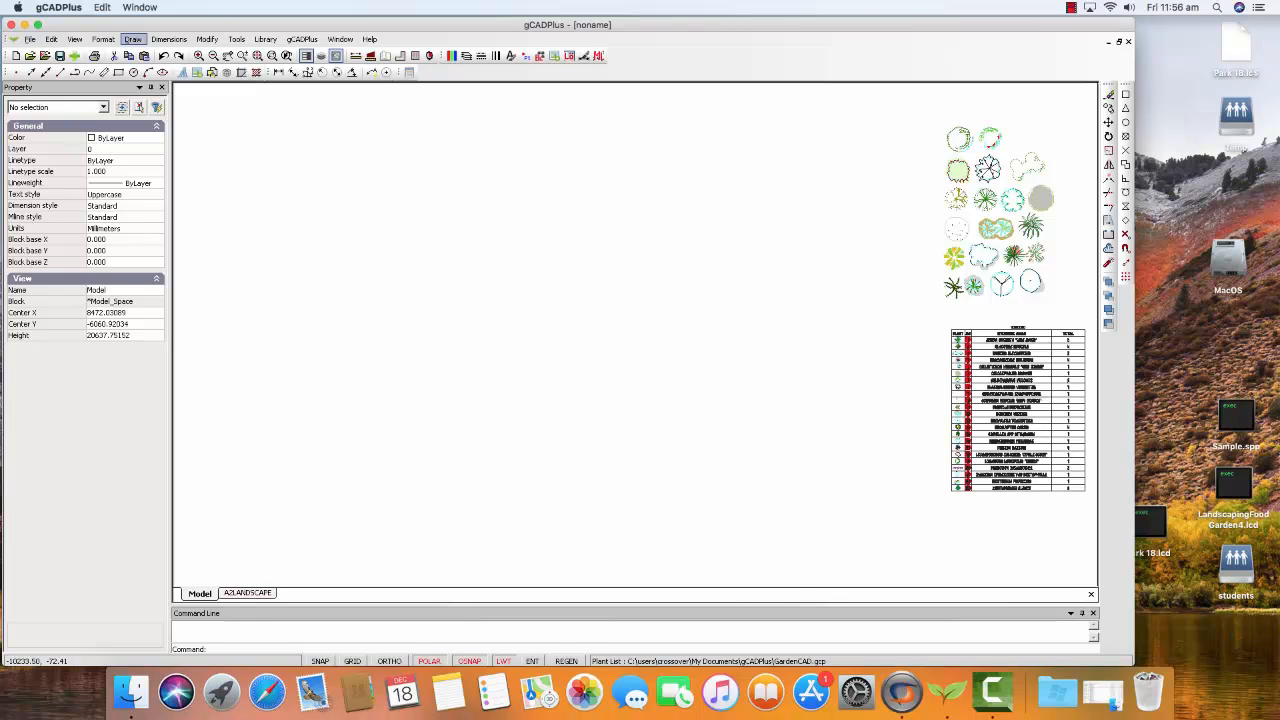
Step: Draw an open four-segment line outline beside the plant symbols, with a left side about 10500 mm long and a sloping corner about 5185 mm long
left_click(132, 39)
left_click(146, 54)
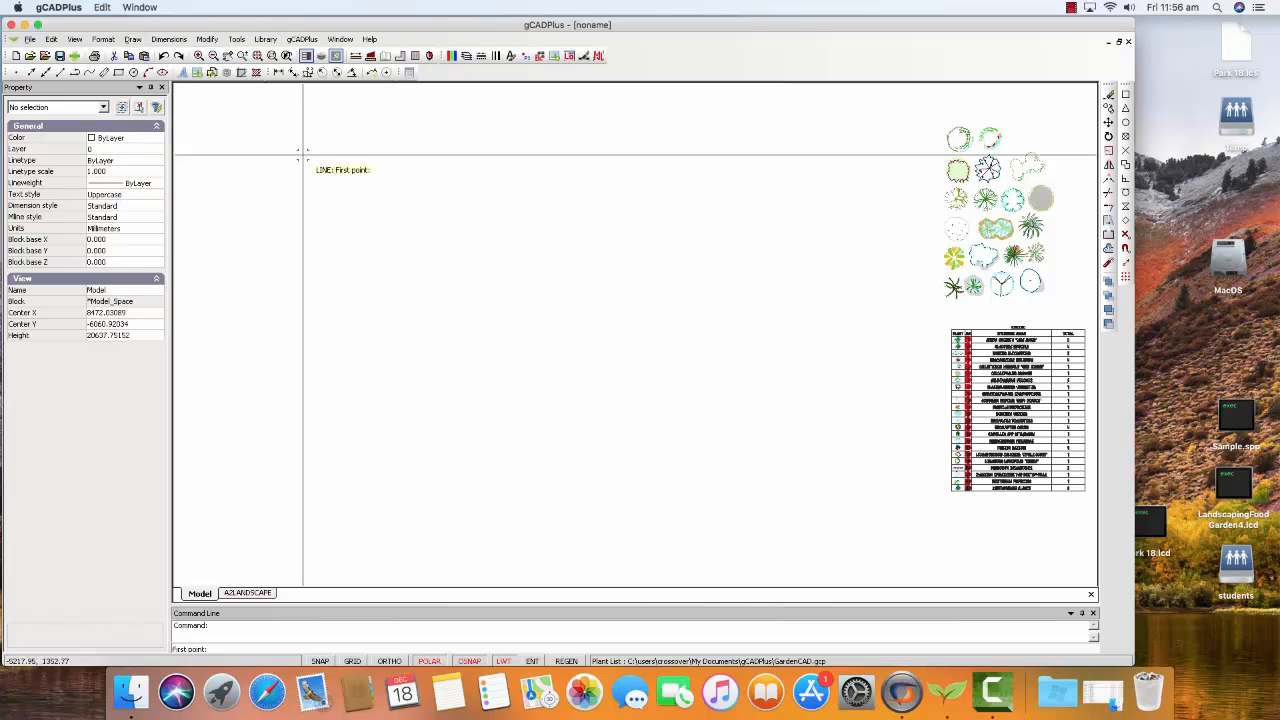
left_click(296, 447)
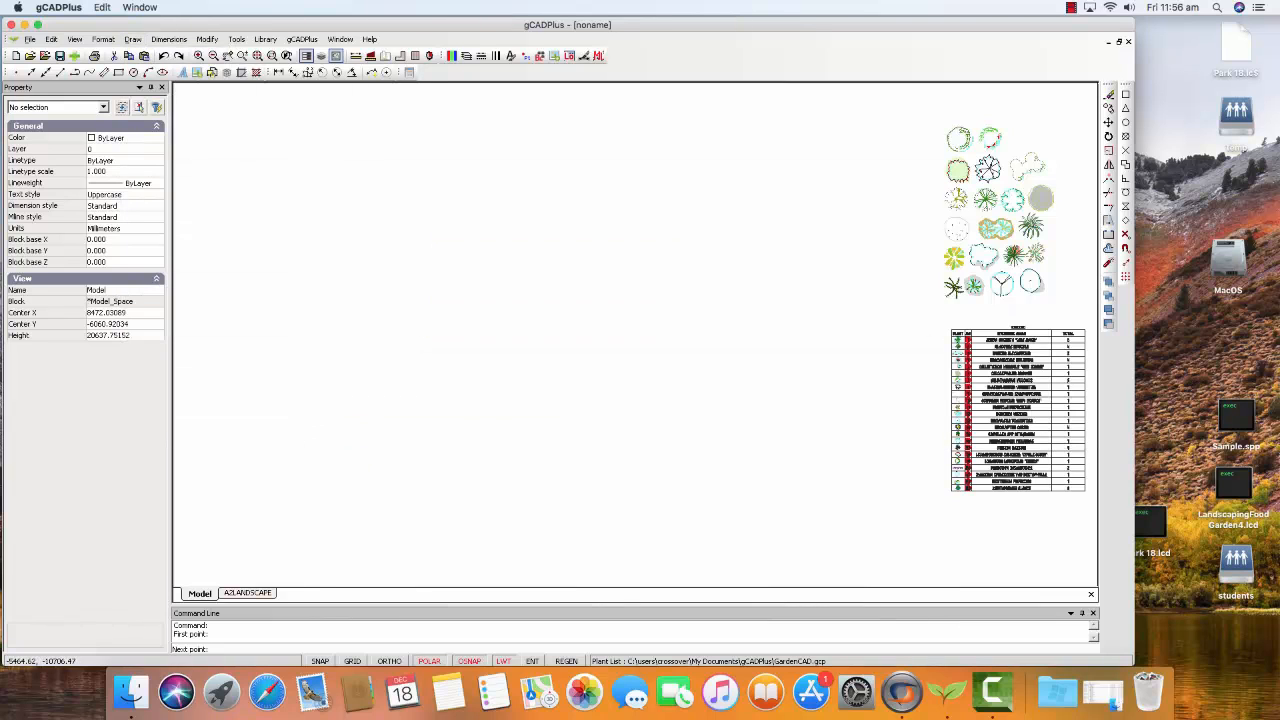
left_click(296, 193)
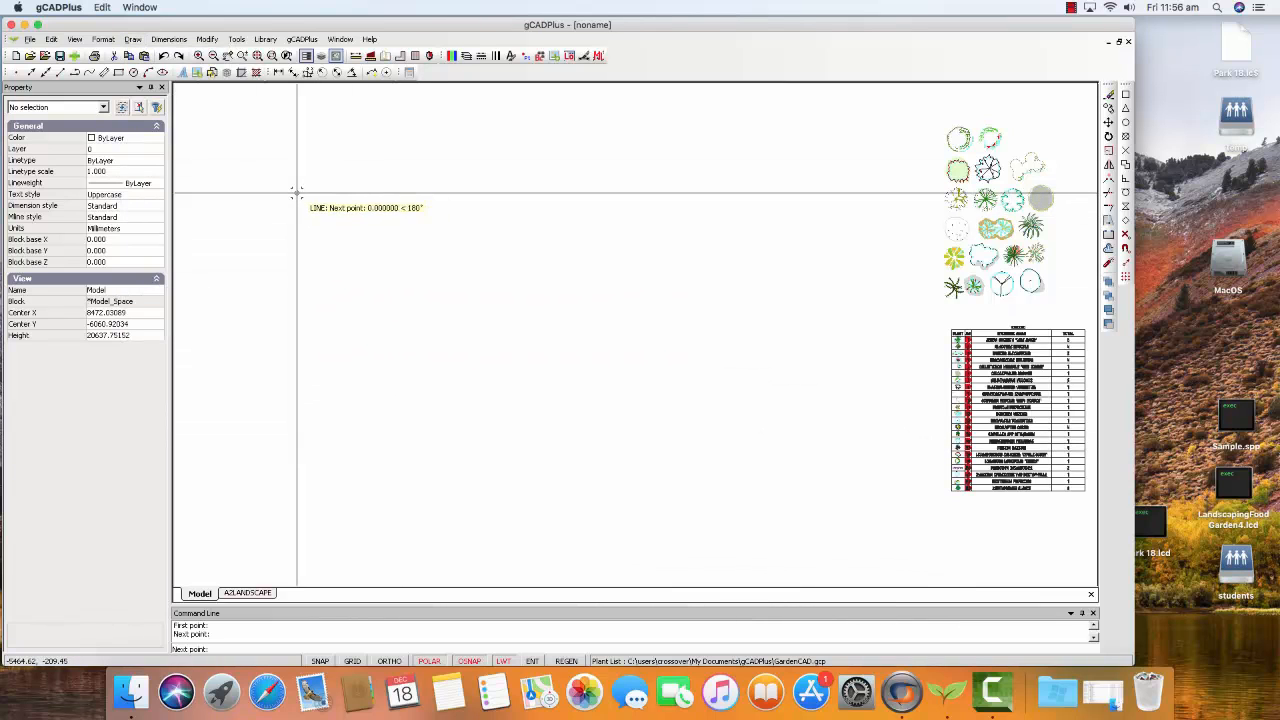
left_click(408, 137)
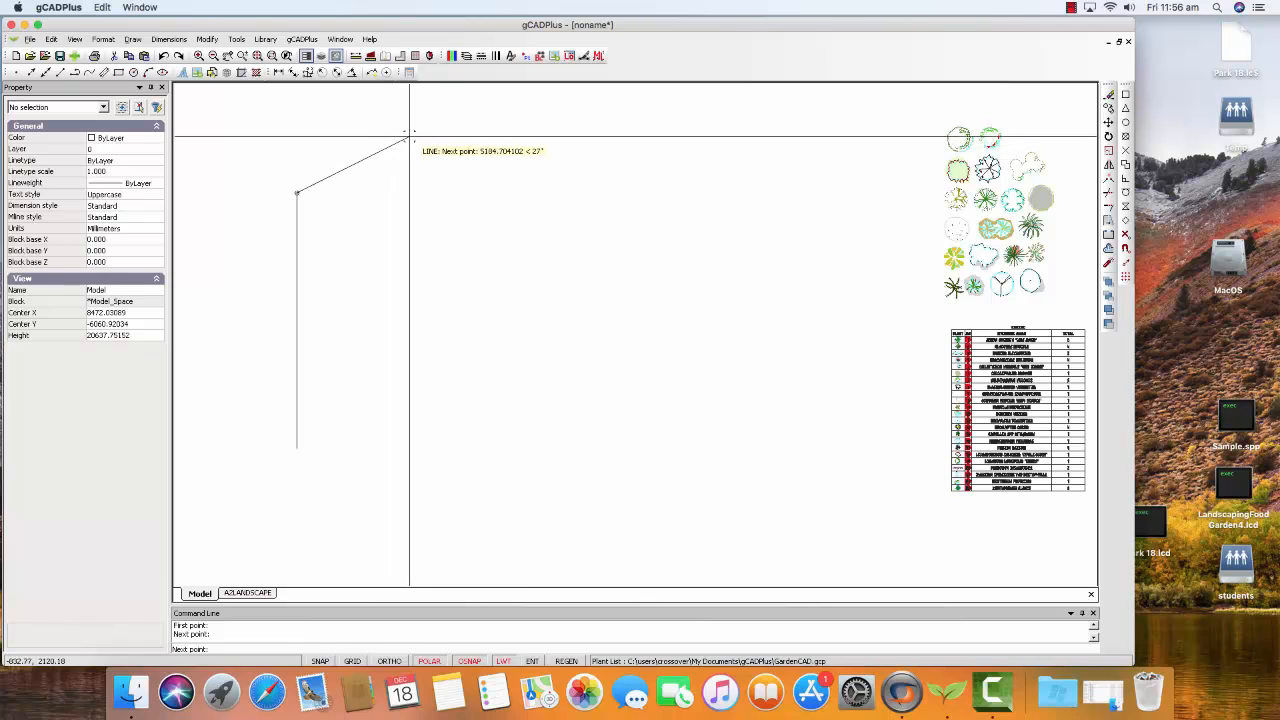
left_click(686, 137)
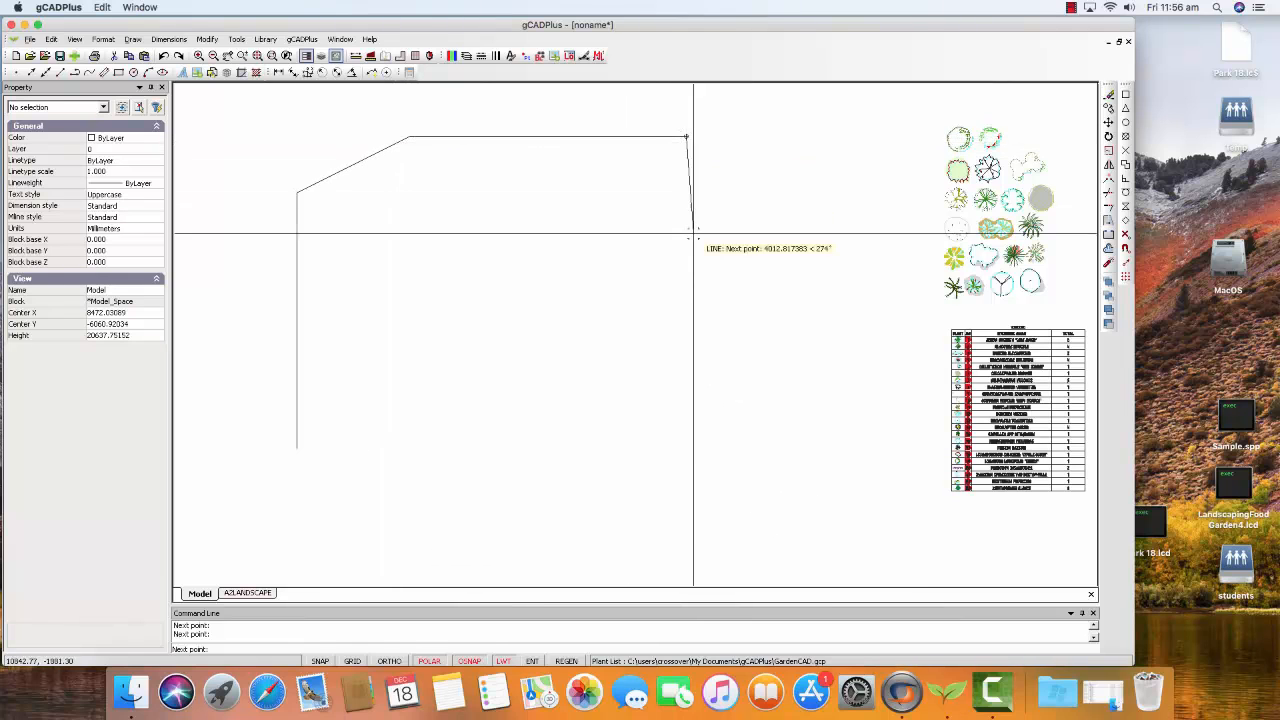
left_click(686, 452)
right_click(686, 452)
left_click(704, 459)
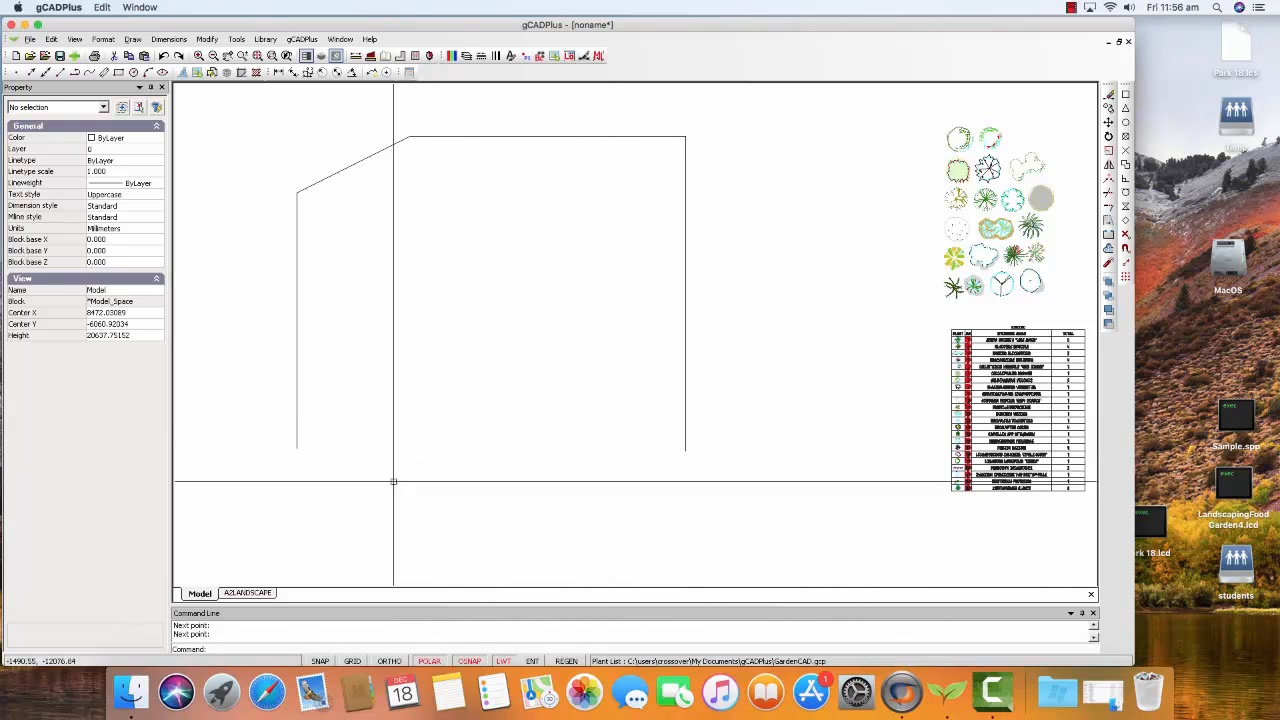
Step: Move and slightly enlarge the A2LANDSCAPE view frame in model space to enclose the outline, and display it on the layout
left_click(247, 593)
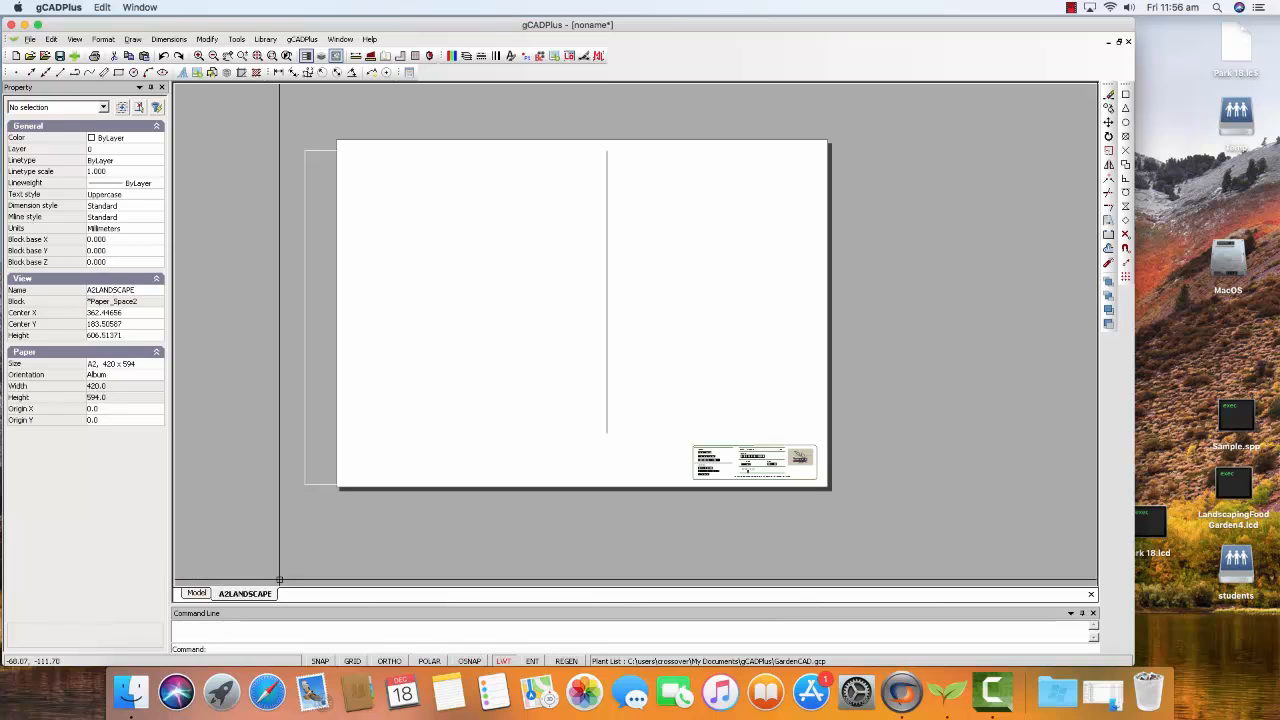
left_click(197, 593)
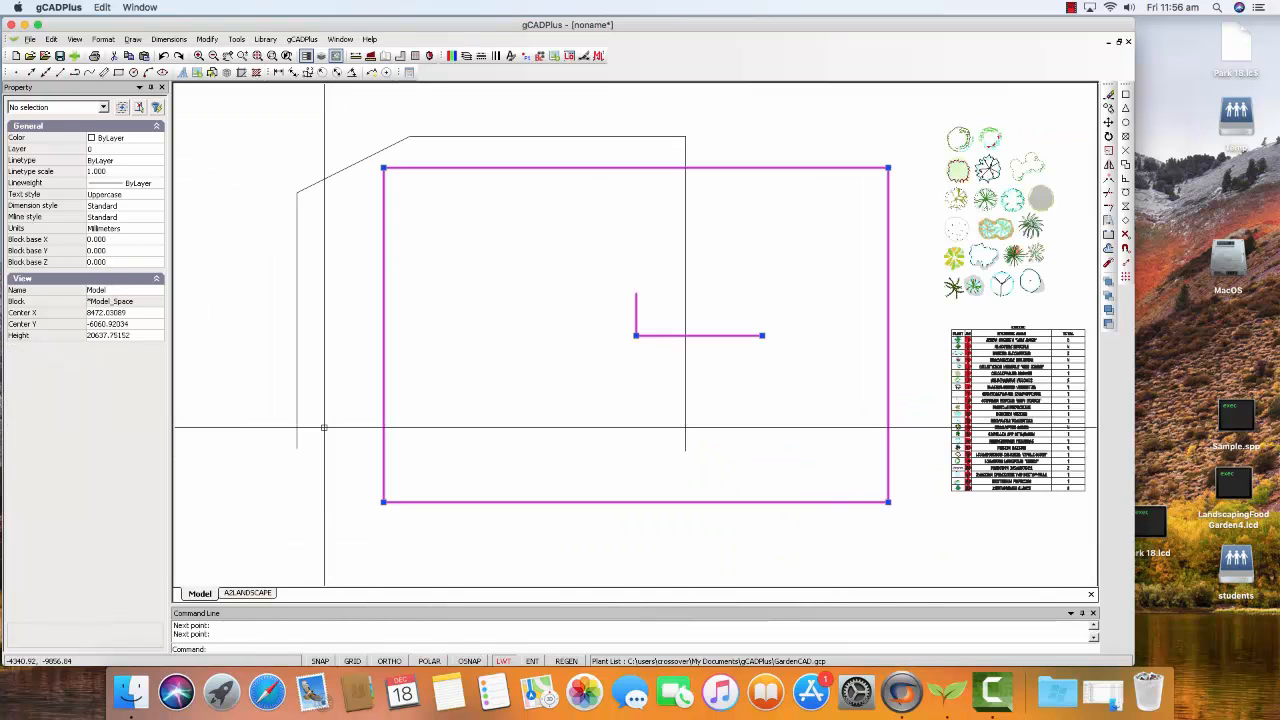
scroll(472, 388, "down", 5)
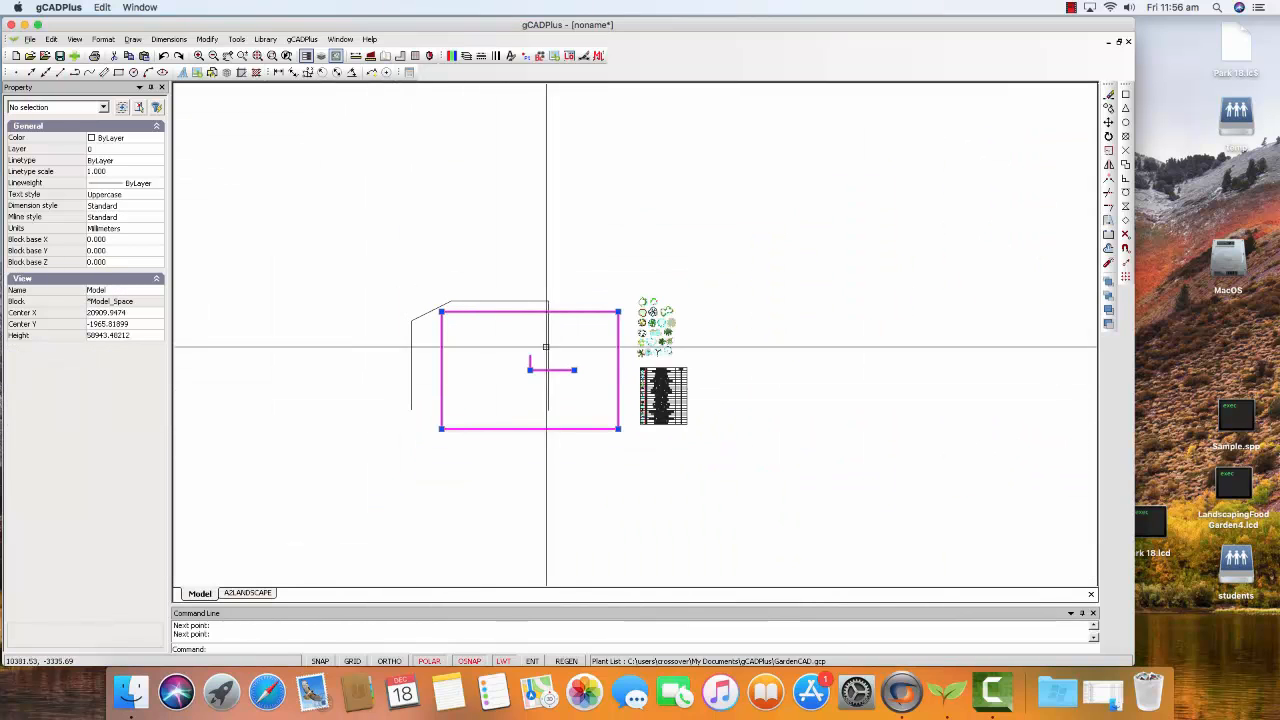
left_click(479, 356)
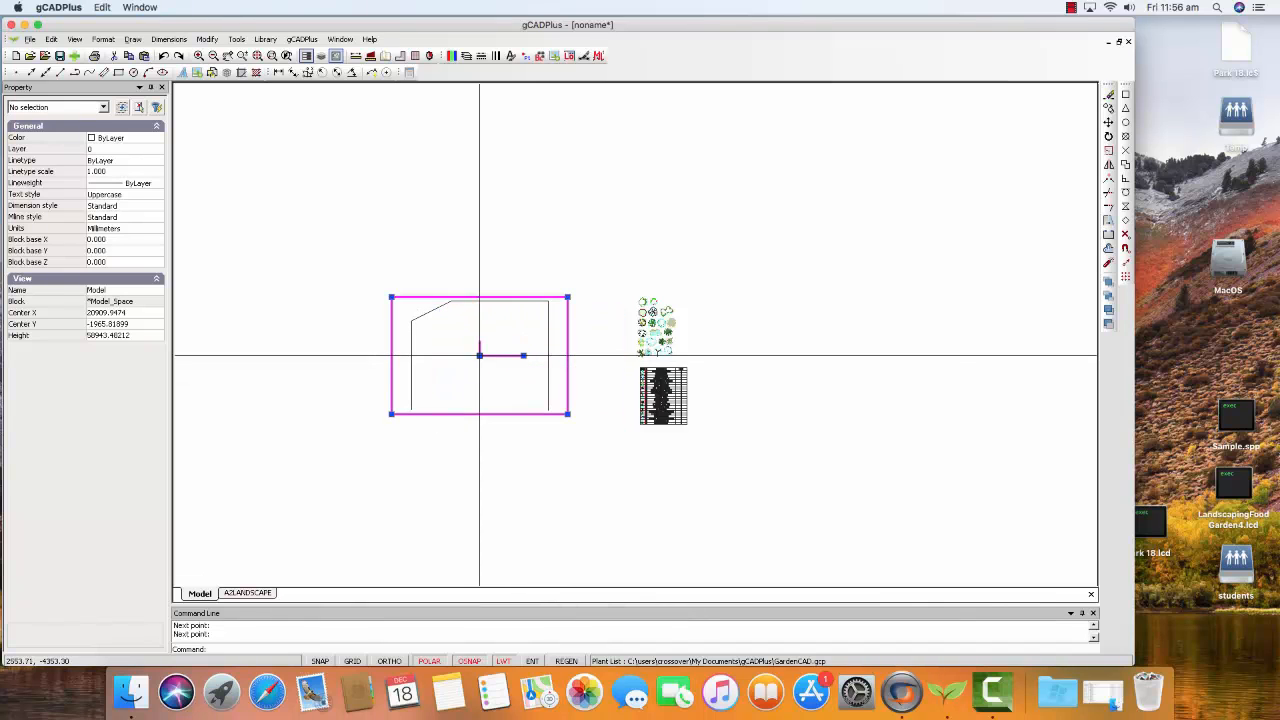
left_click(568, 414)
left_click(571, 423)
right_click(506, 389)
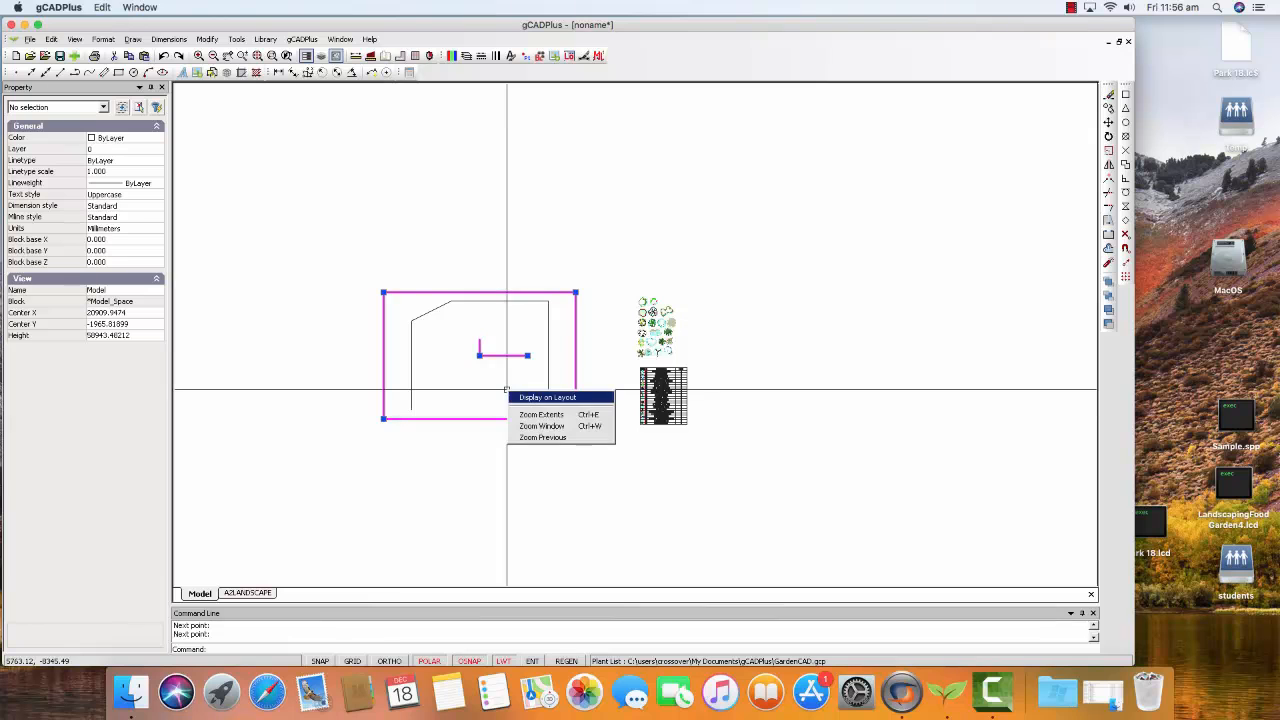
left_click(515, 396)
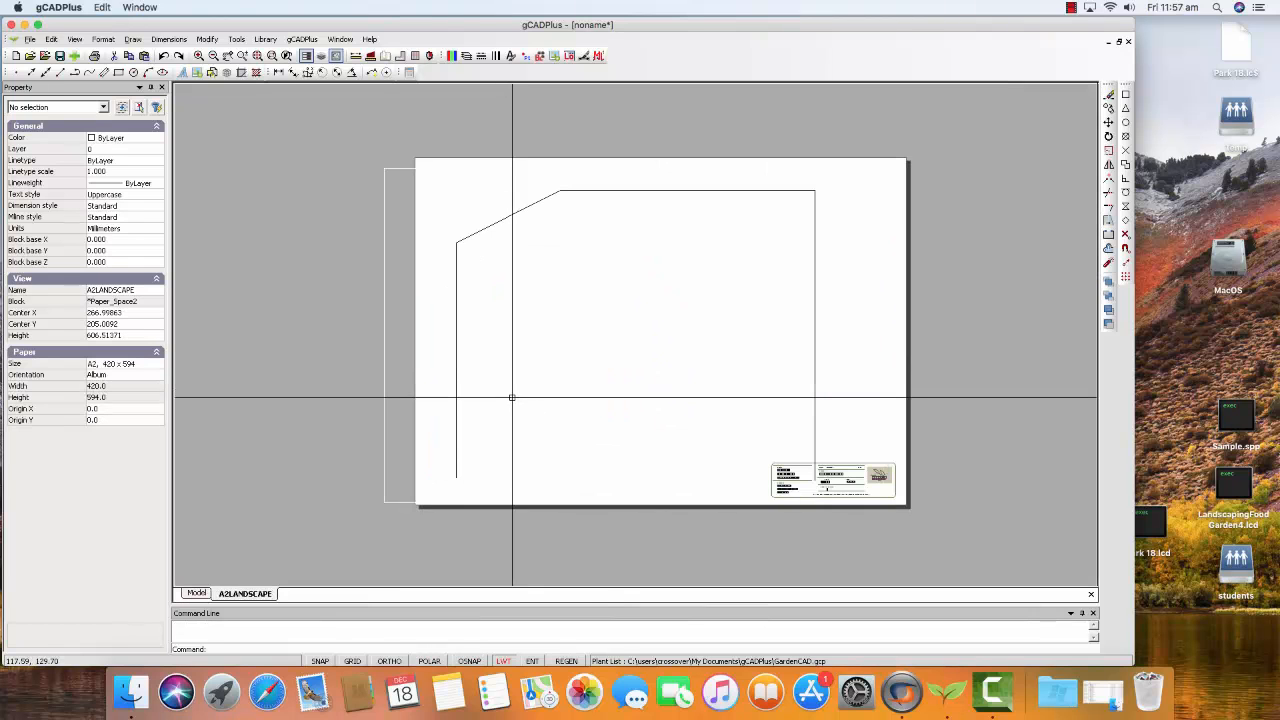
Step: Copy the yellow-green Flowering Gum symbol in model space to three spots inside the outline's upper-right corner
left_click(197, 593)
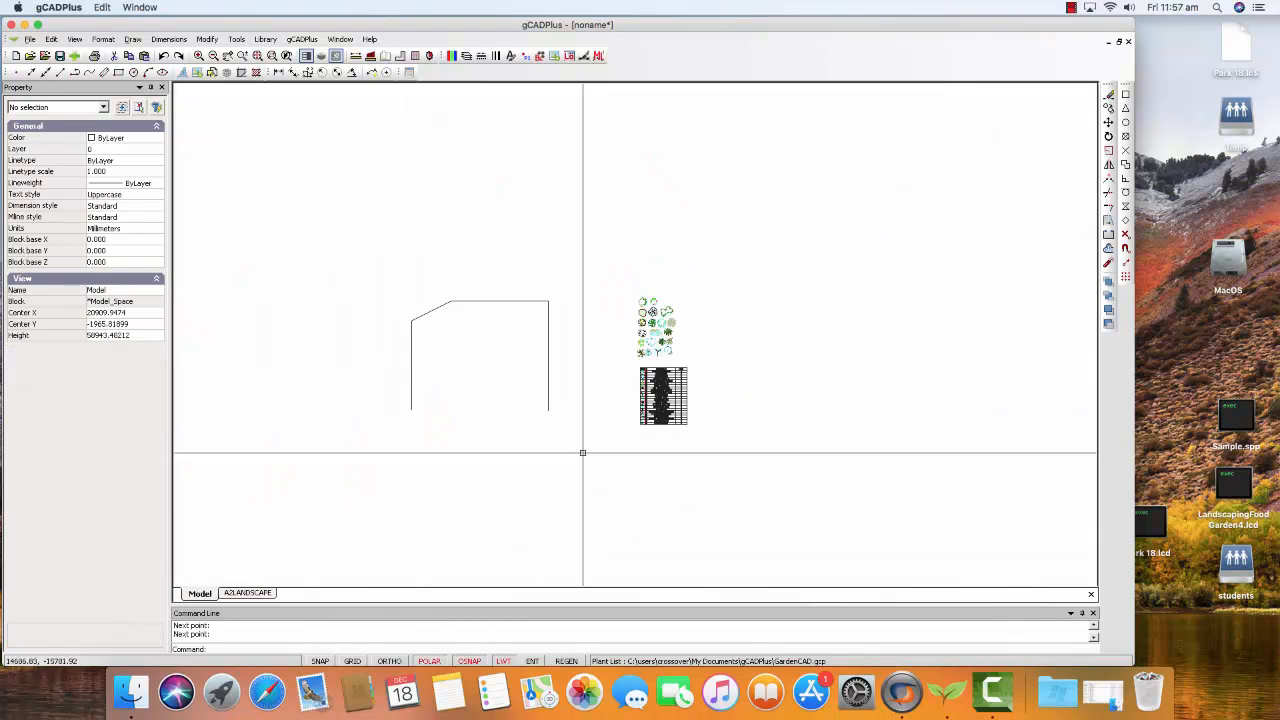
scroll(624, 350, "up", 3)
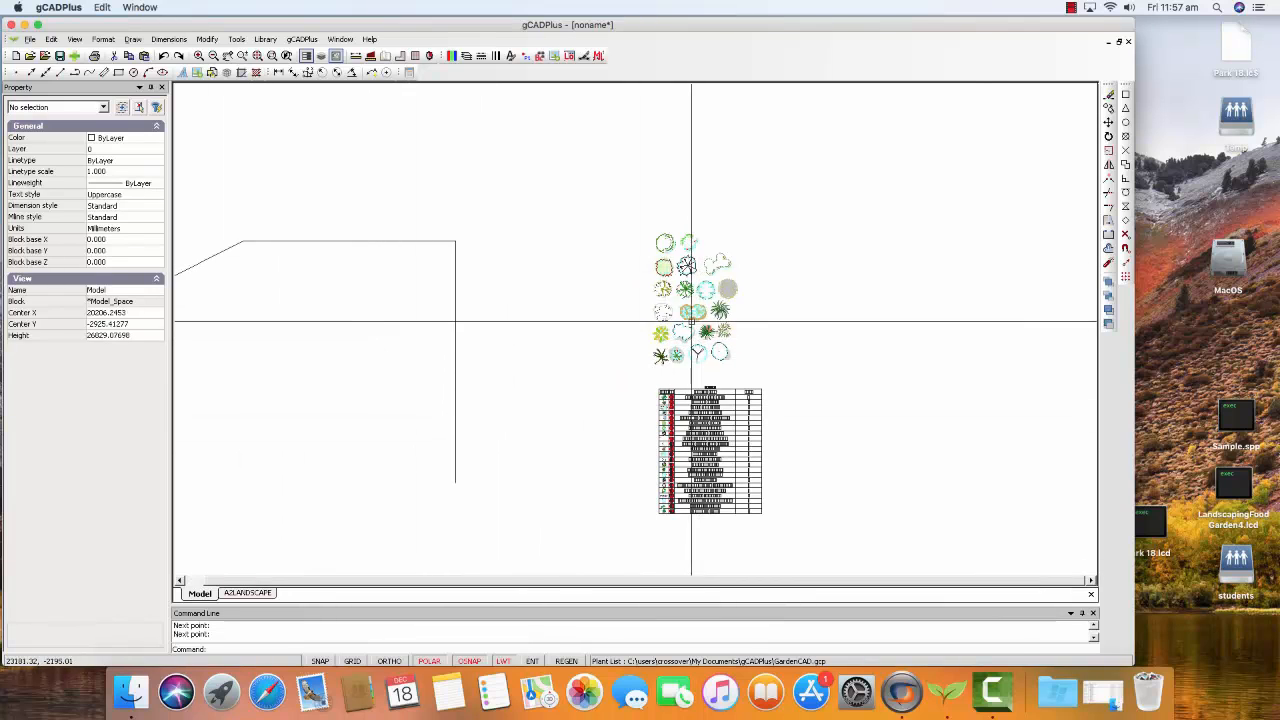
left_click(661, 334)
right_click(661, 334)
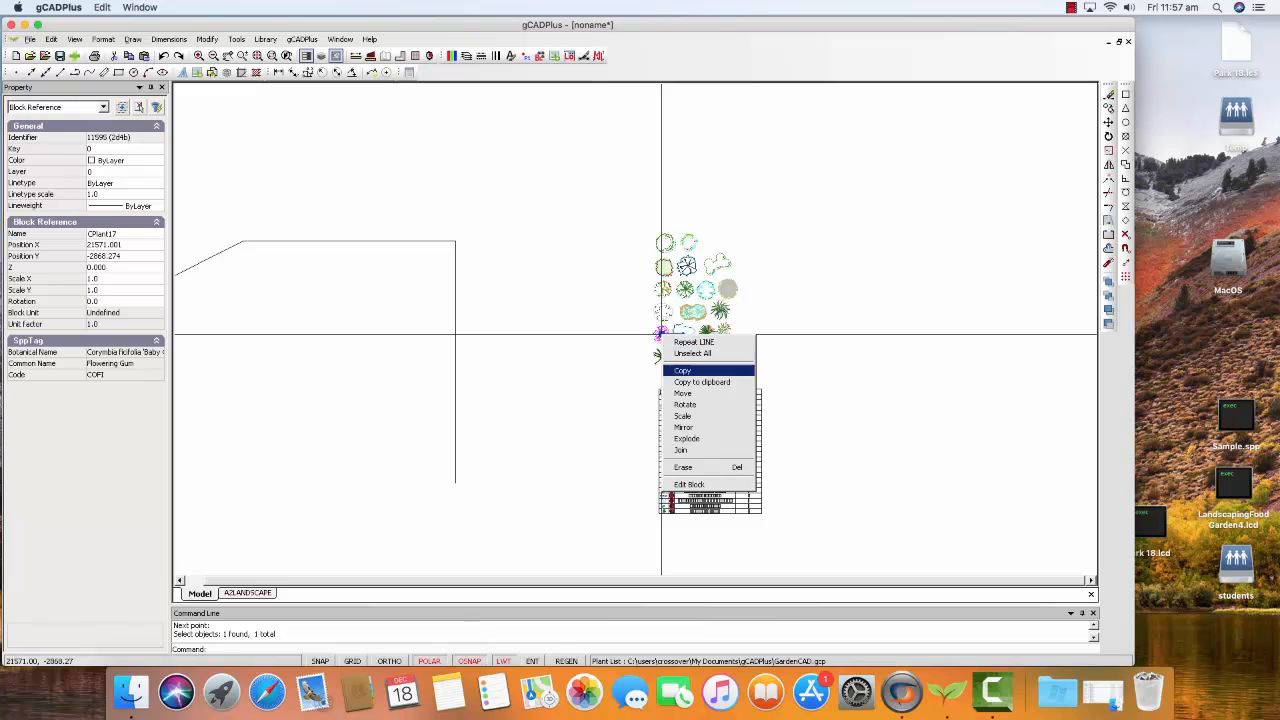
left_click(683, 370)
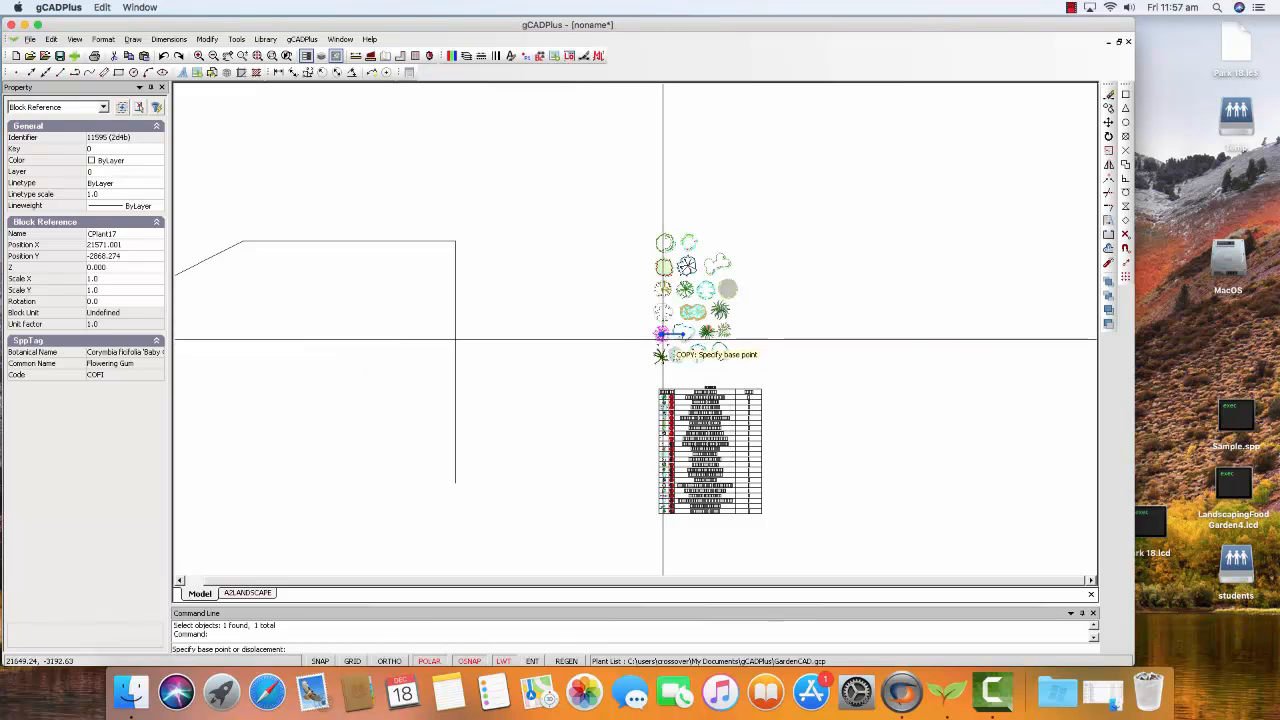
left_click(661, 334)
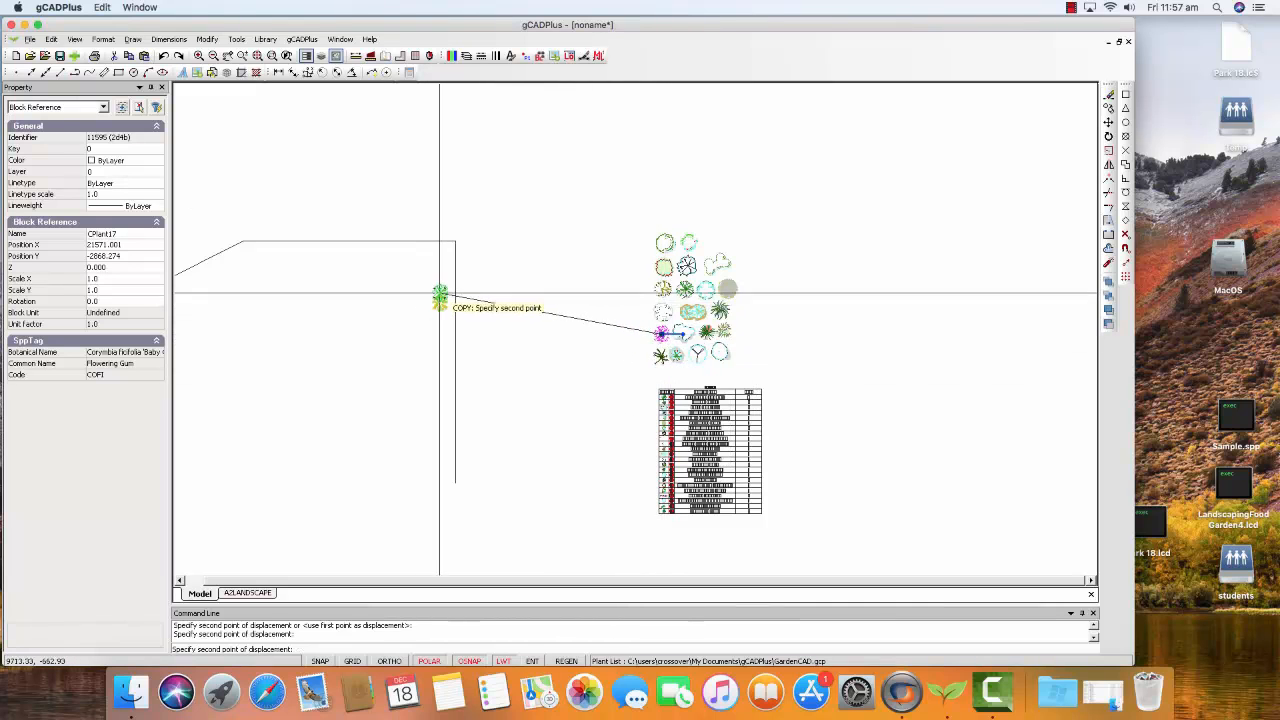
right_click(423, 254)
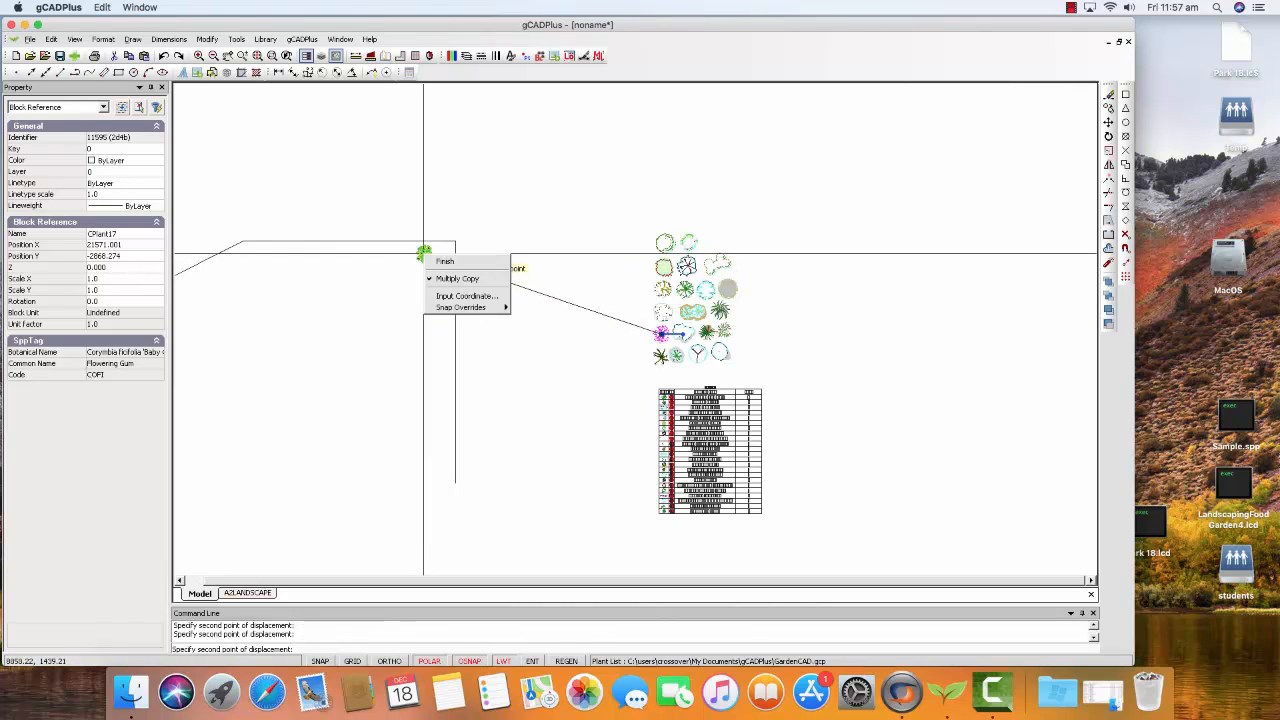
left_click(445, 261)
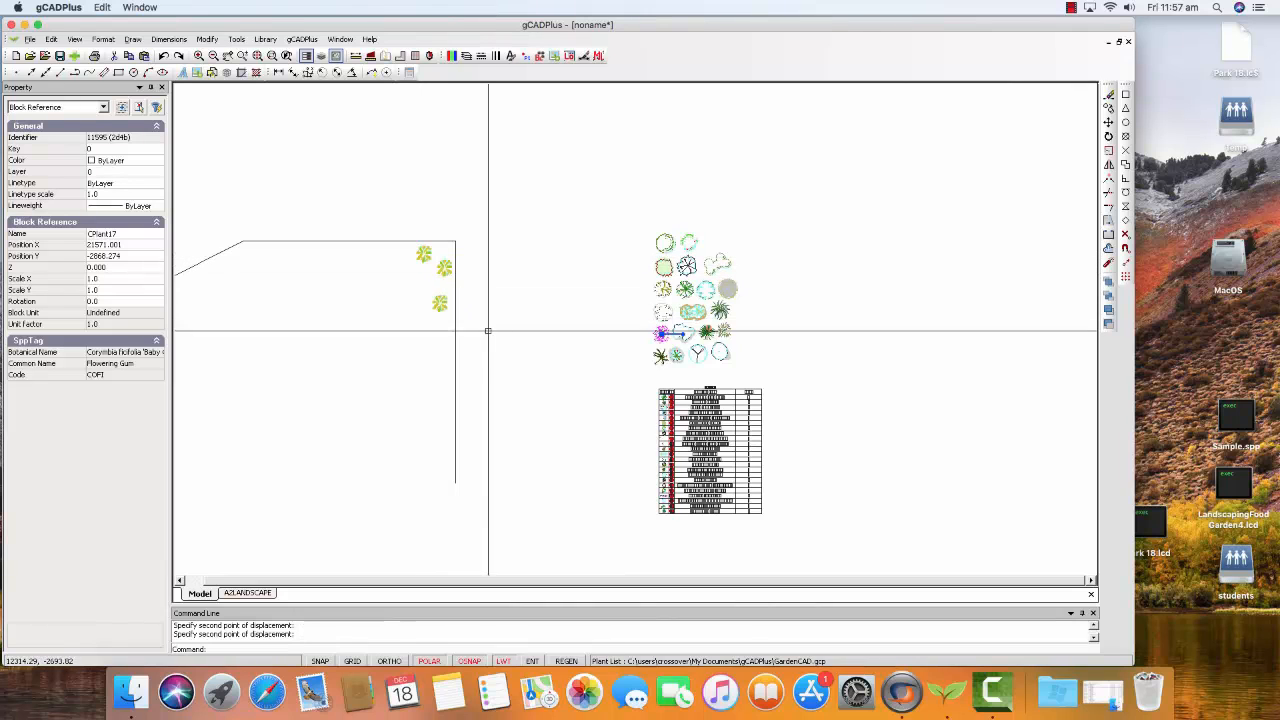
Step: Copy the Scarlet Kunzea and Flowering Gum symbols together, placing the Kunzea beside the gums in the outline's upper-right corner
left_click(688, 267)
right_click(689, 271)
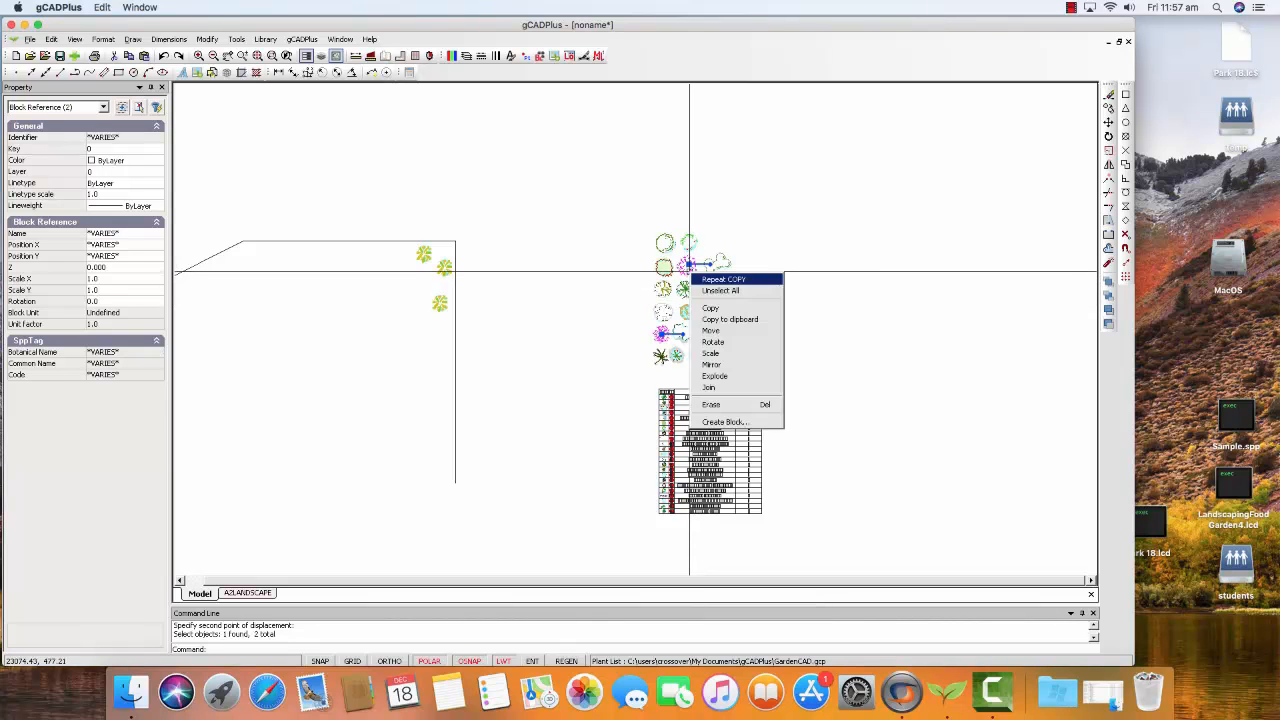
left_click(711, 308)
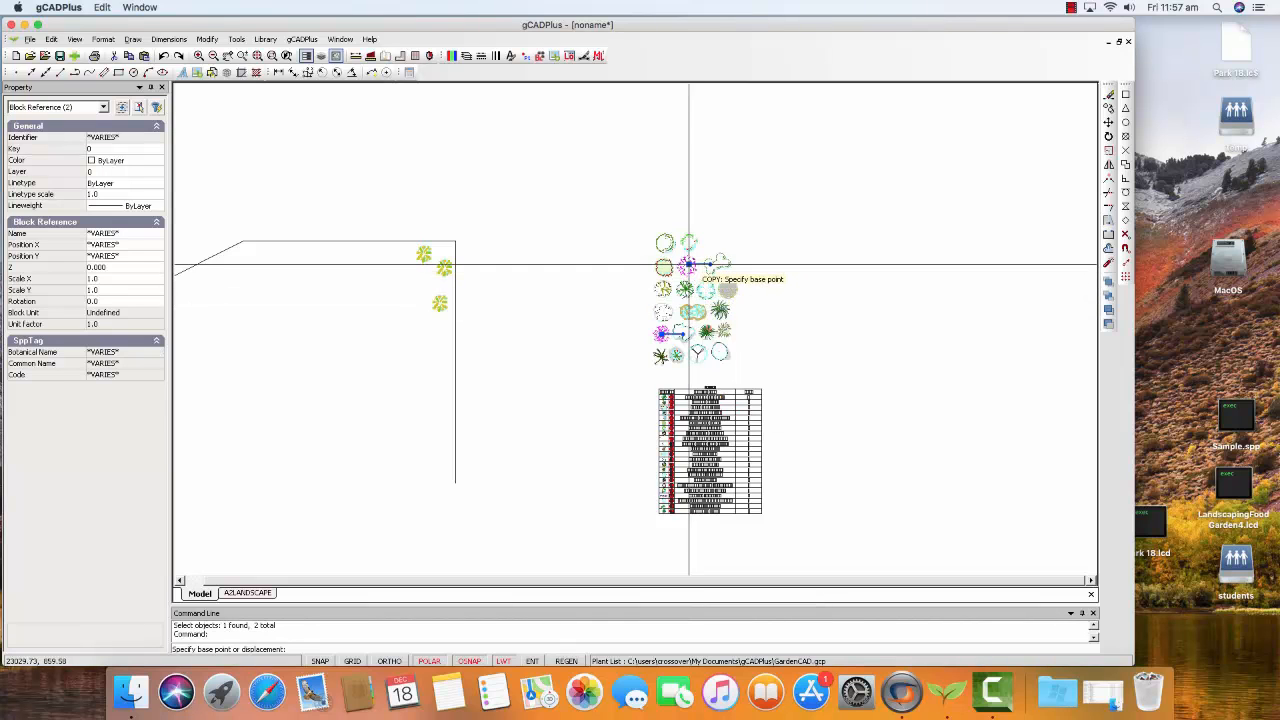
left_click(429, 274)
right_click(505, 285)
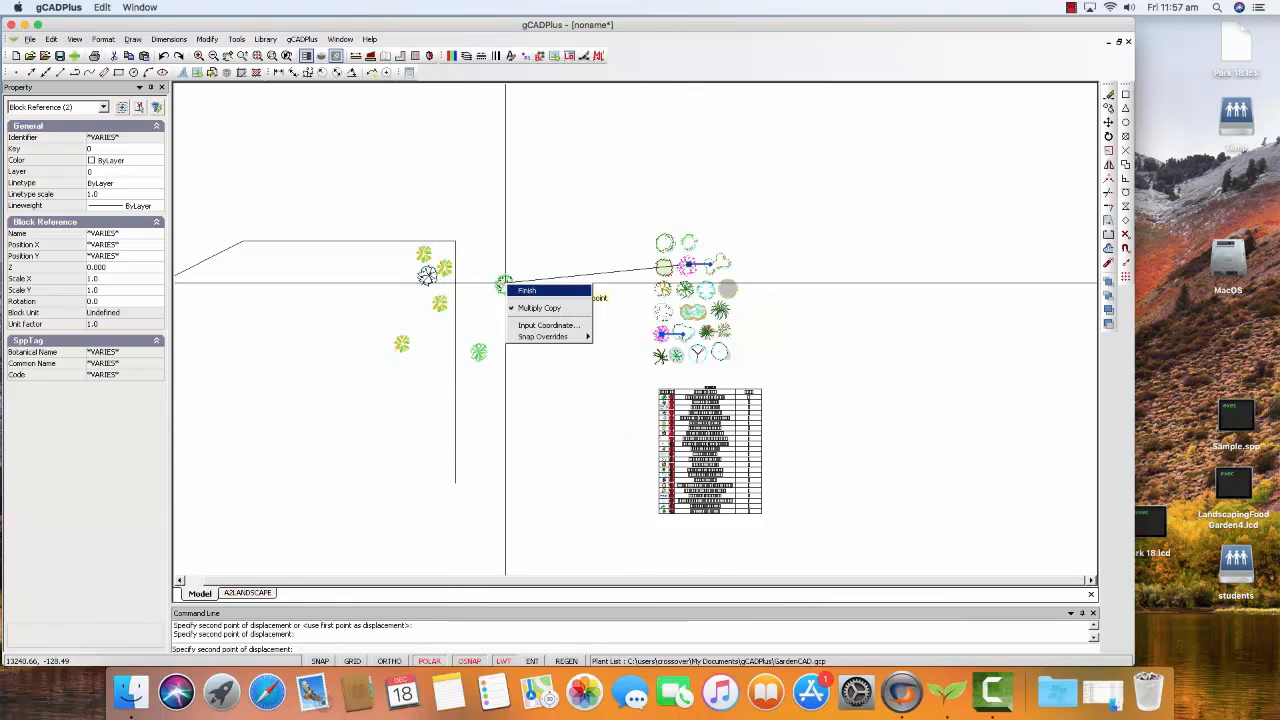
left_click(527, 290)
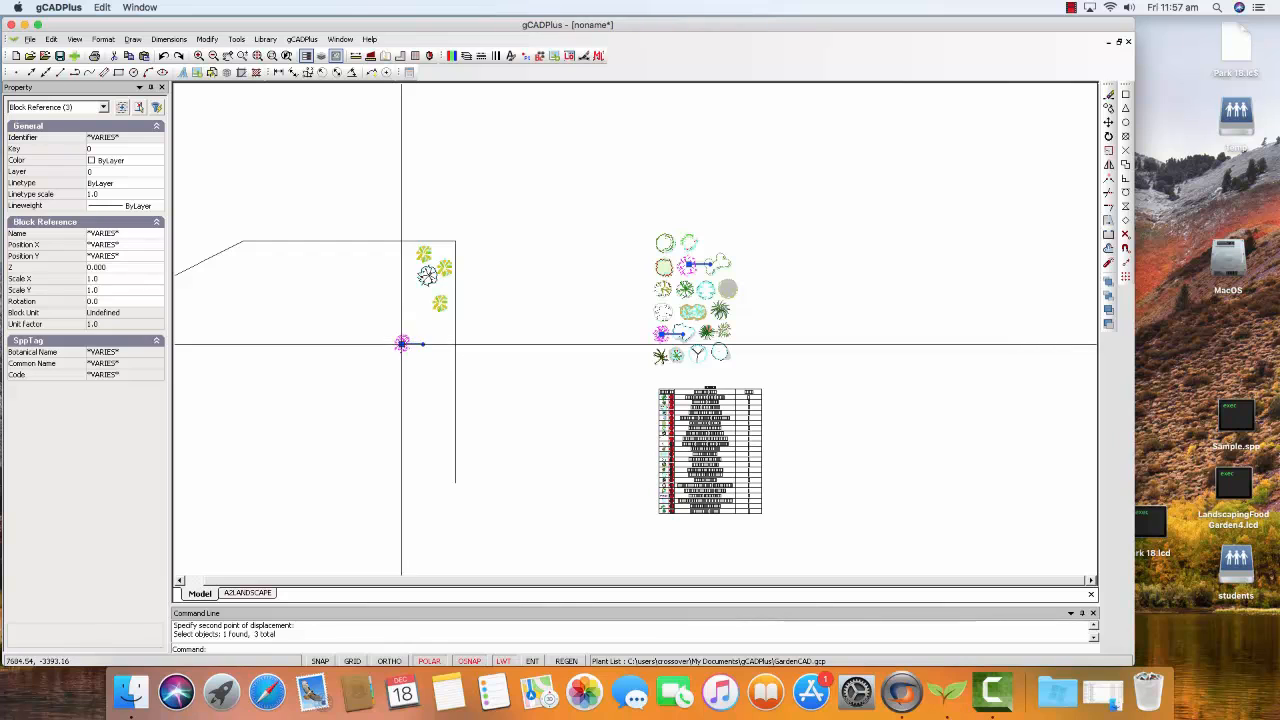
Step: Move the stray Flowering Gum copy in between the two lower gums along the outline's right side, and clear the selection
left_click(402, 344)
left_click(444, 286)
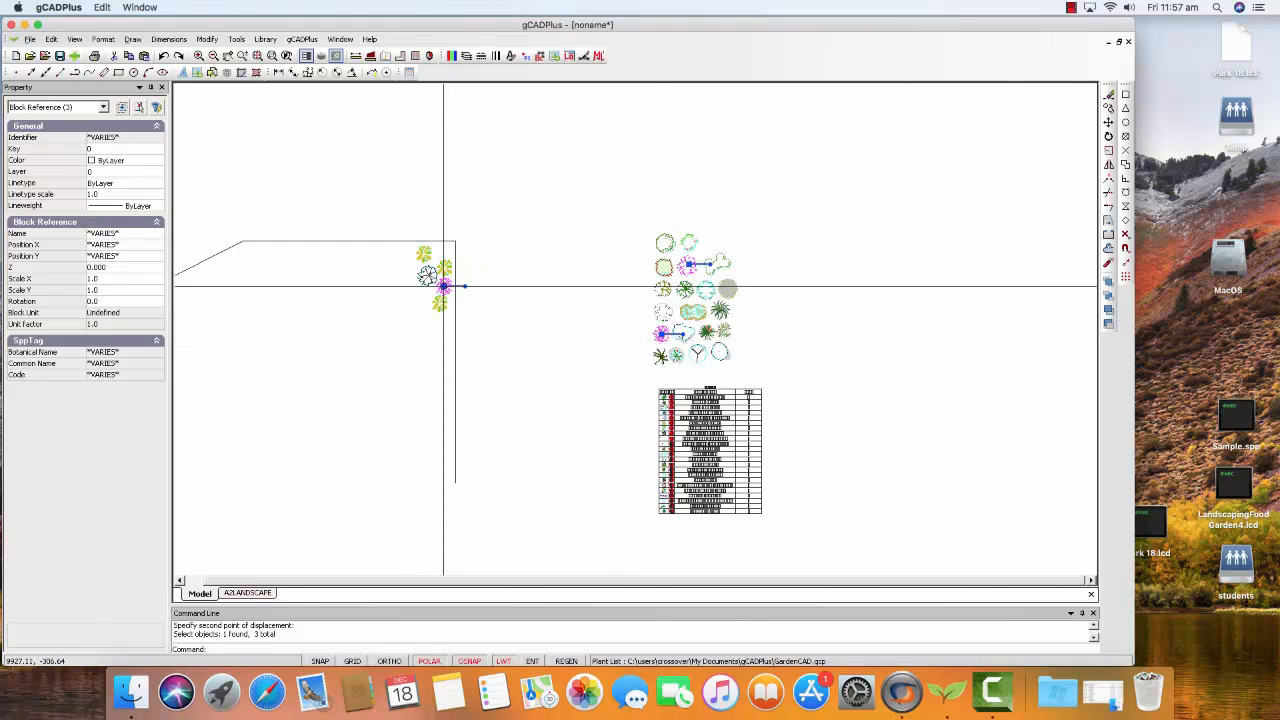
right_click(484, 292)
left_click(510, 311)
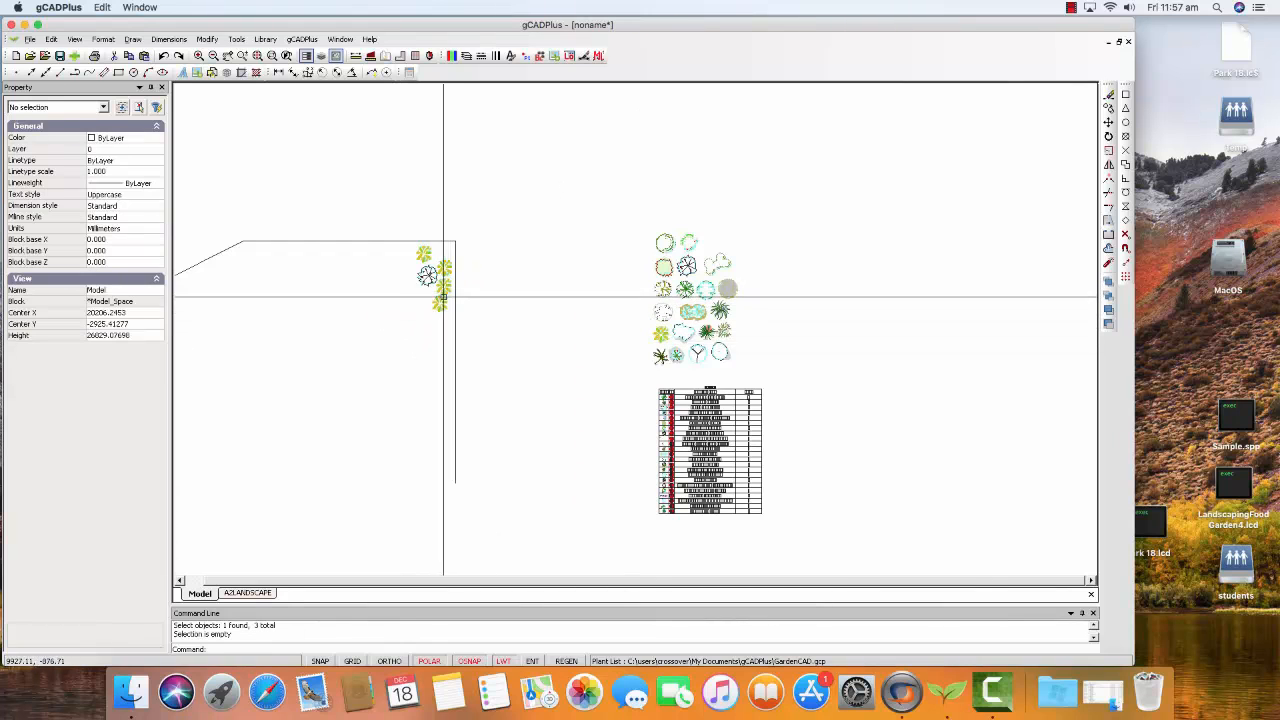
Step: Measure the distance diagonally across the Flowering Gum symbol nearest the outline's upper-right corner
scroll(444, 296, "up", 4)
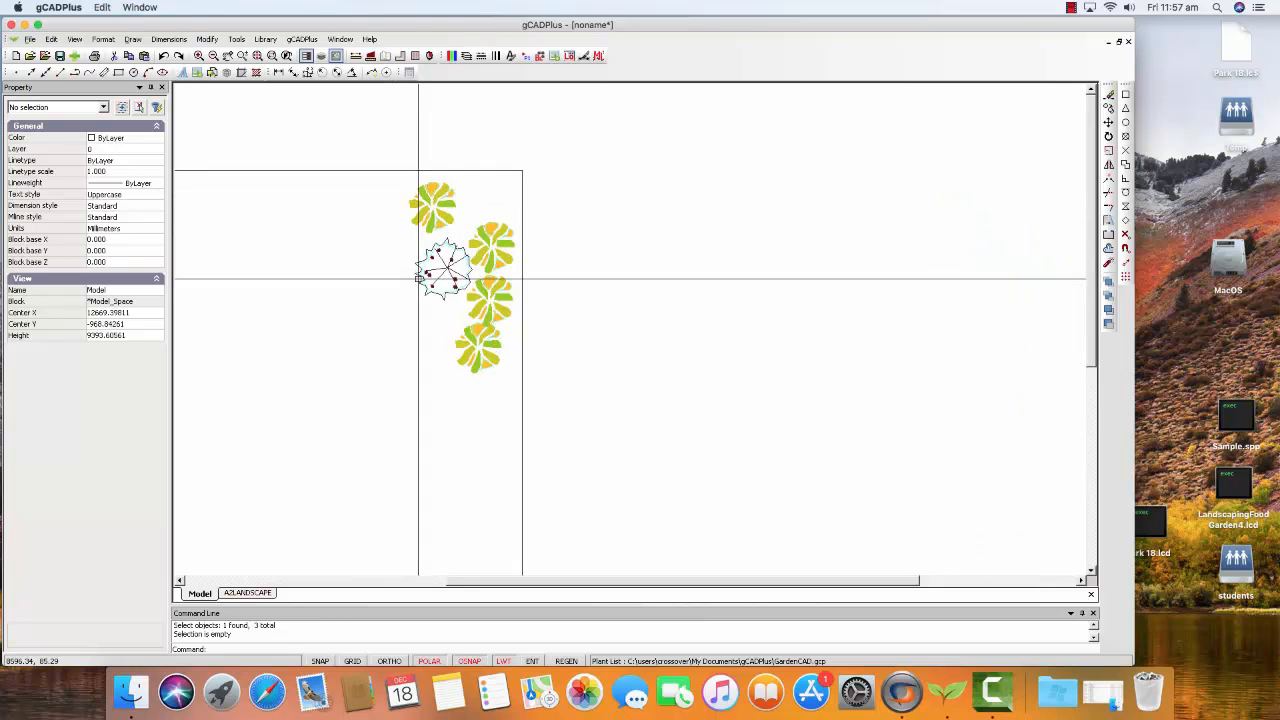
left_click(356, 56)
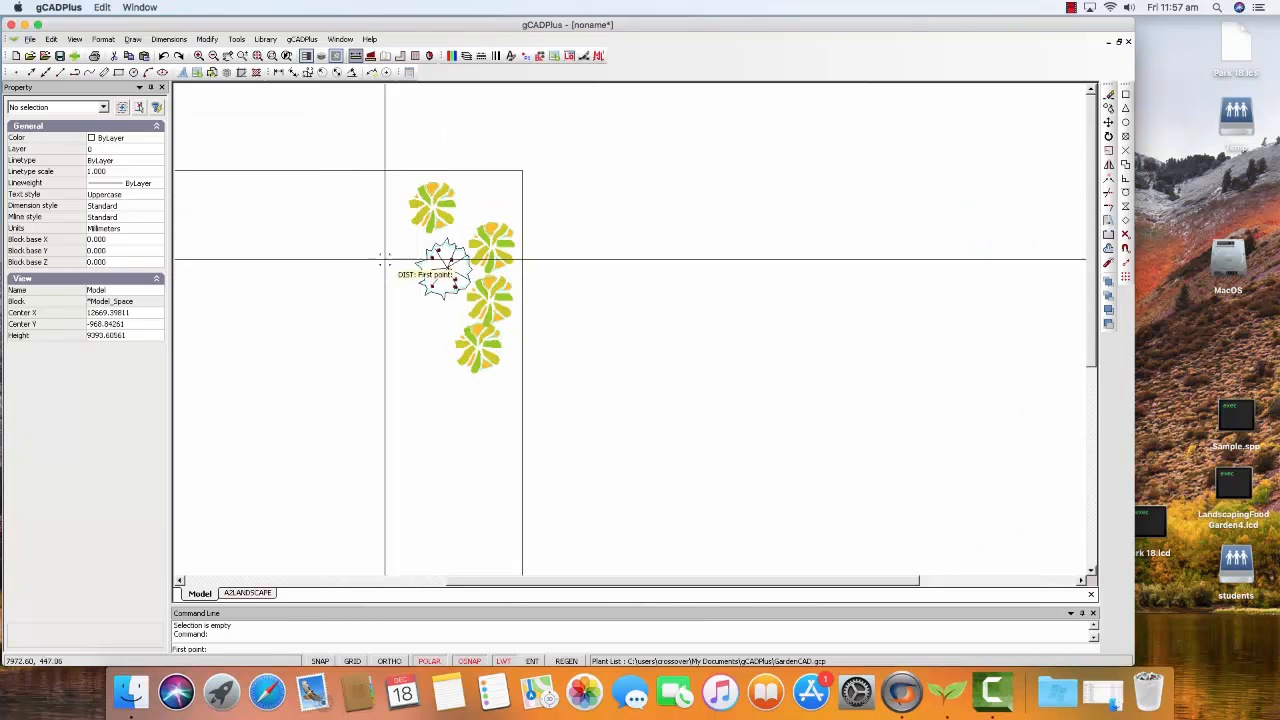
left_click(479, 268)
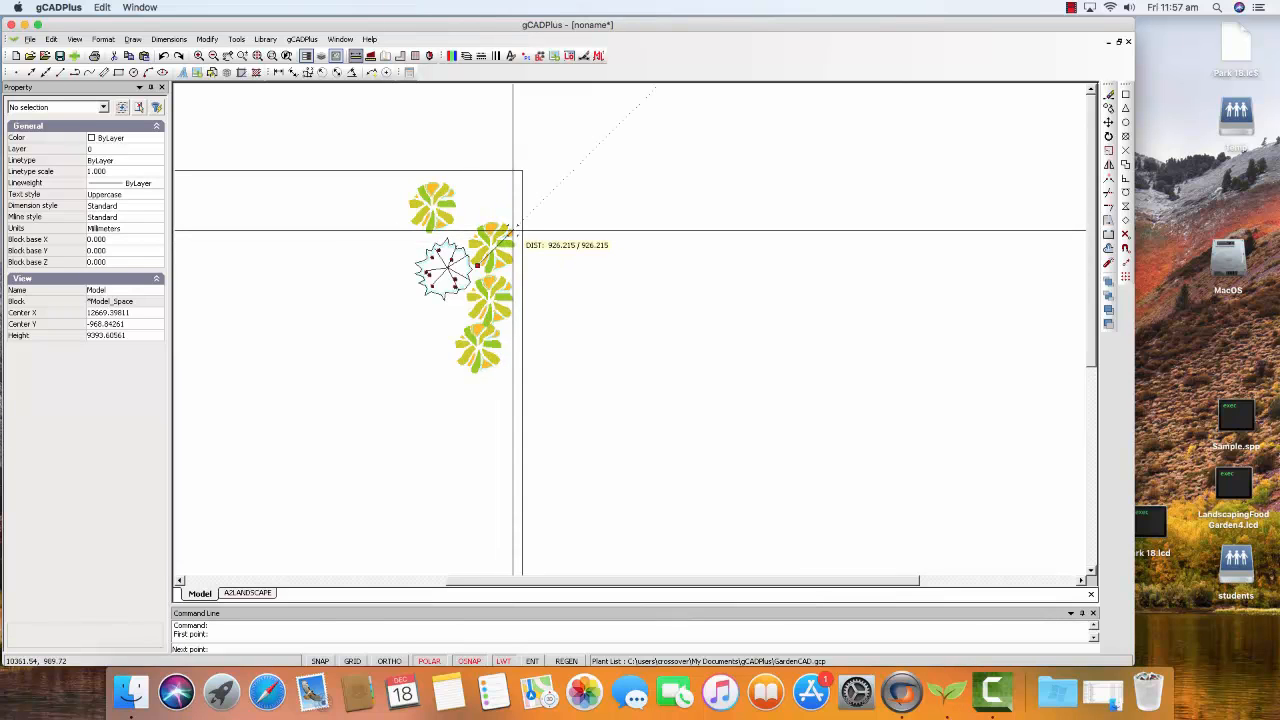
left_click(513, 230)
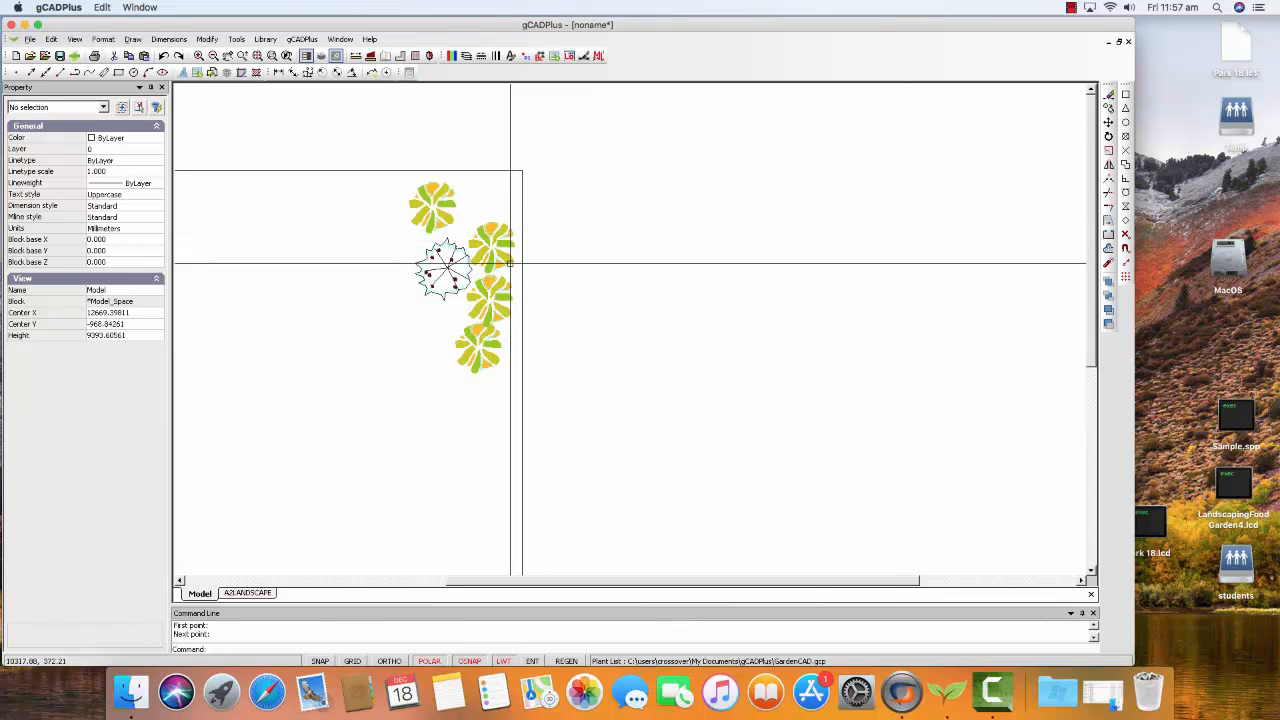
Step: Enlarge the copied Scarlet Kunzea symbol about its centre until it overlaps the surrounding Flowering Gums
left_click(443, 275)
right_click(442, 275)
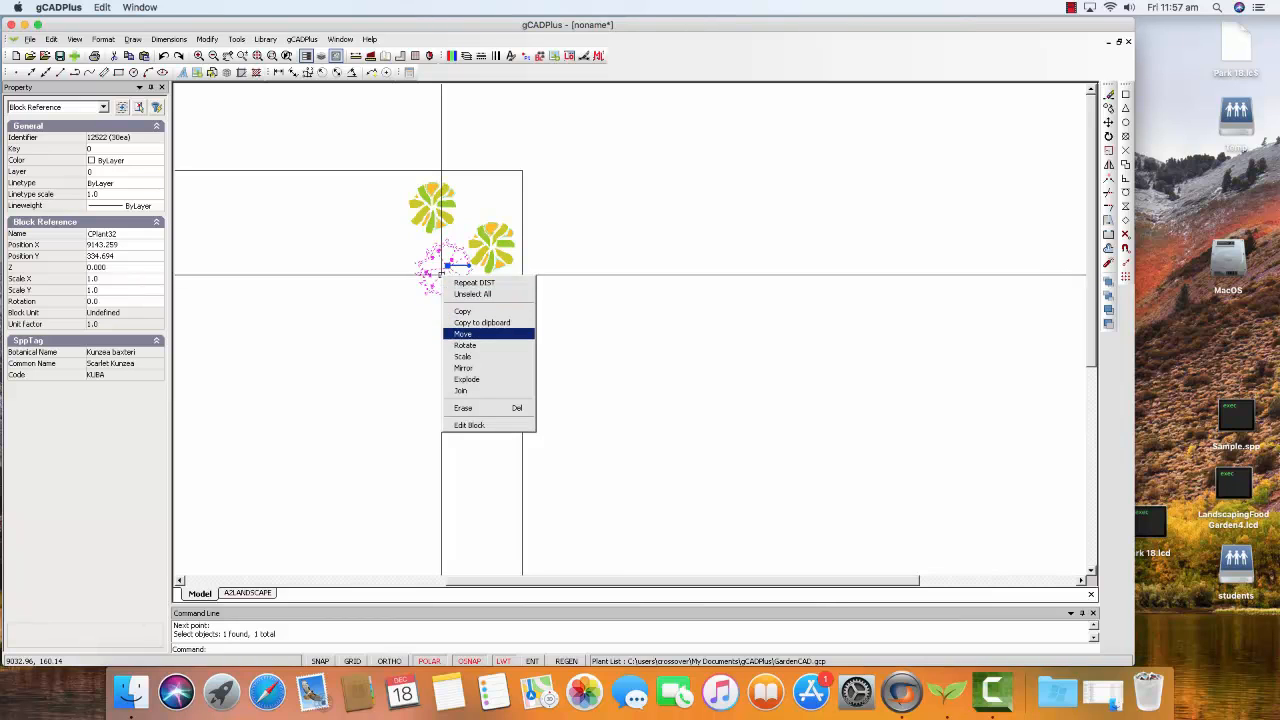
left_click(470, 356)
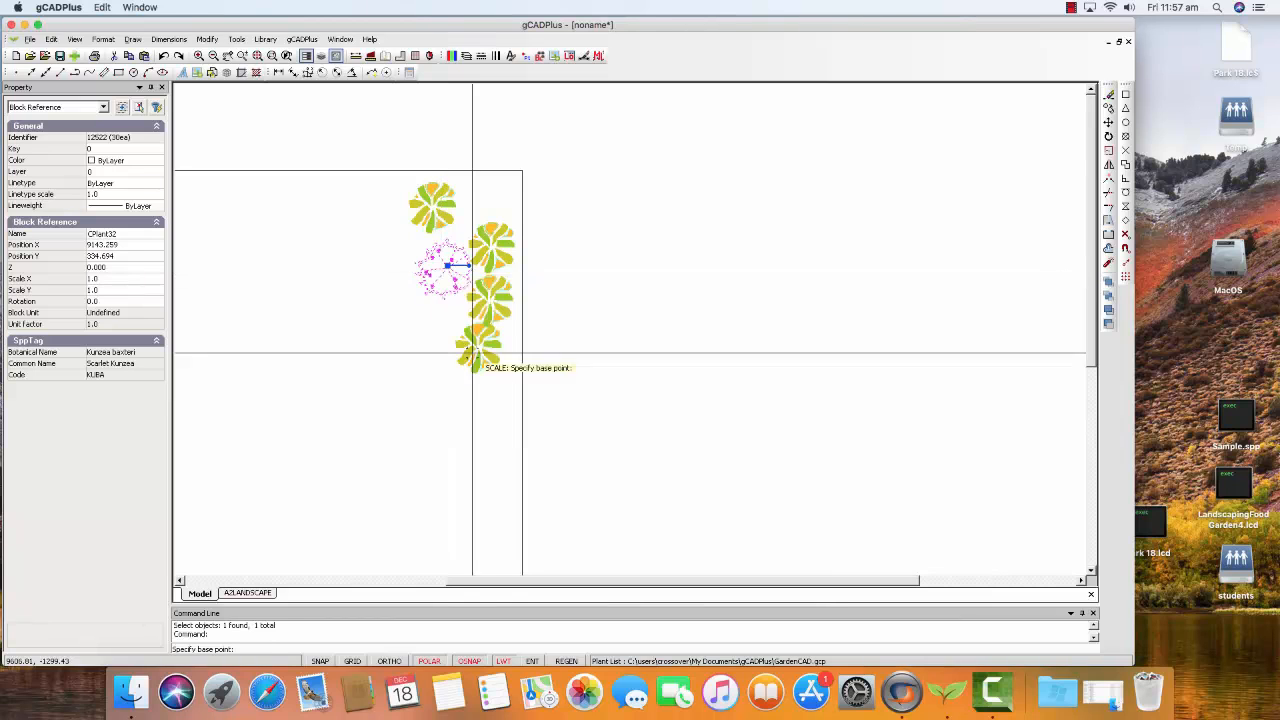
left_click(447, 266)
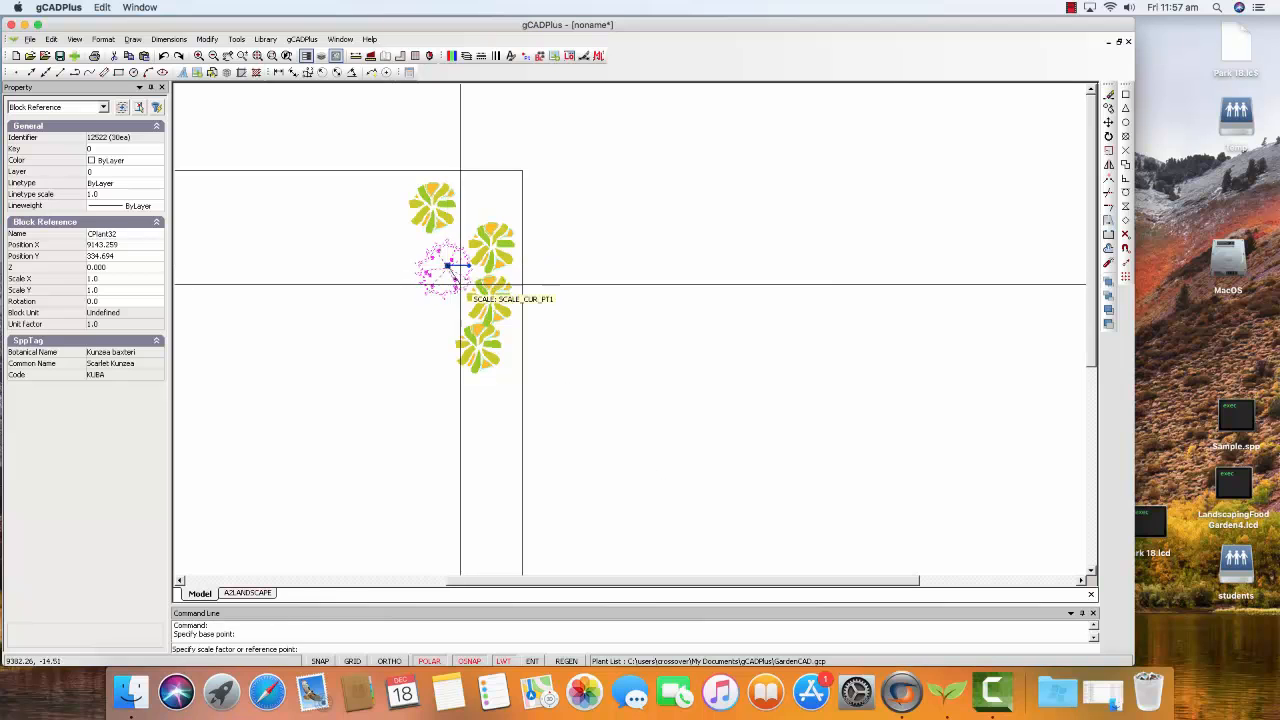
right_click(566, 305)
left_click(585, 317)
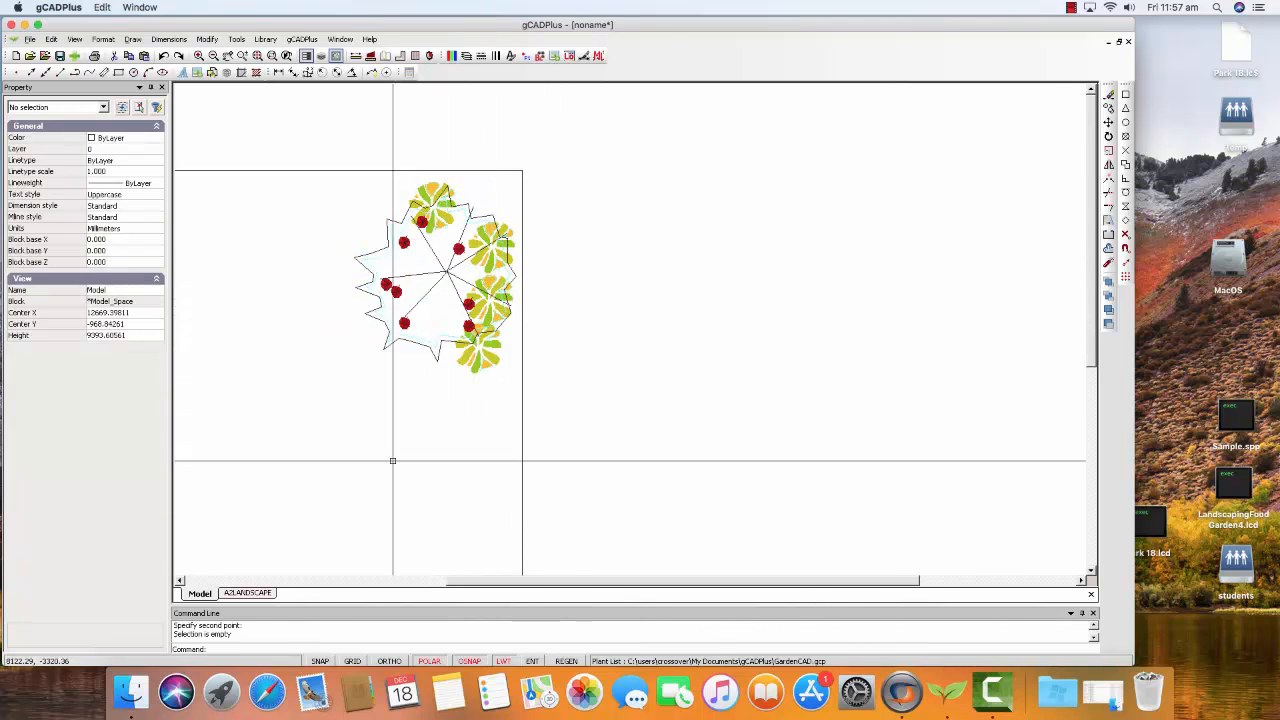
Step: Examine the A2LANDSCAPE layout, checking the title block details and how the outline and plants fit the sheet
left_click(247, 593)
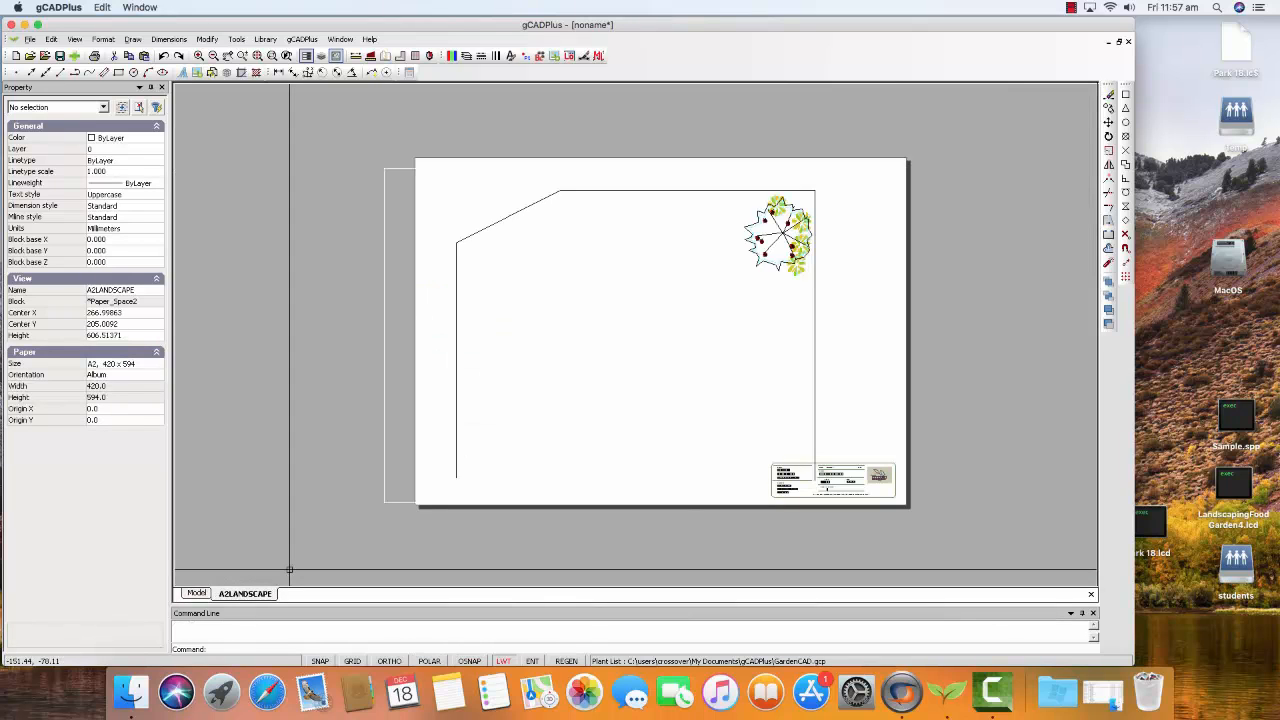
scroll(845, 505, "up", 3)
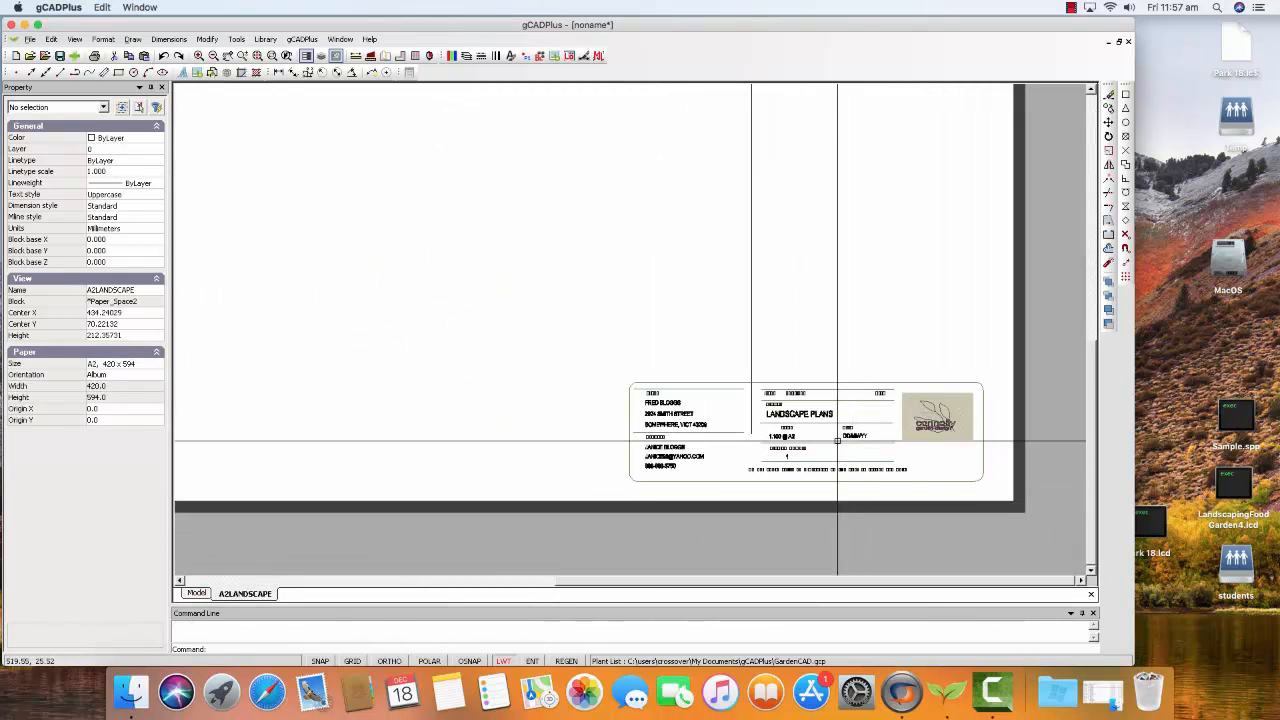
scroll(837, 440, "up", 1)
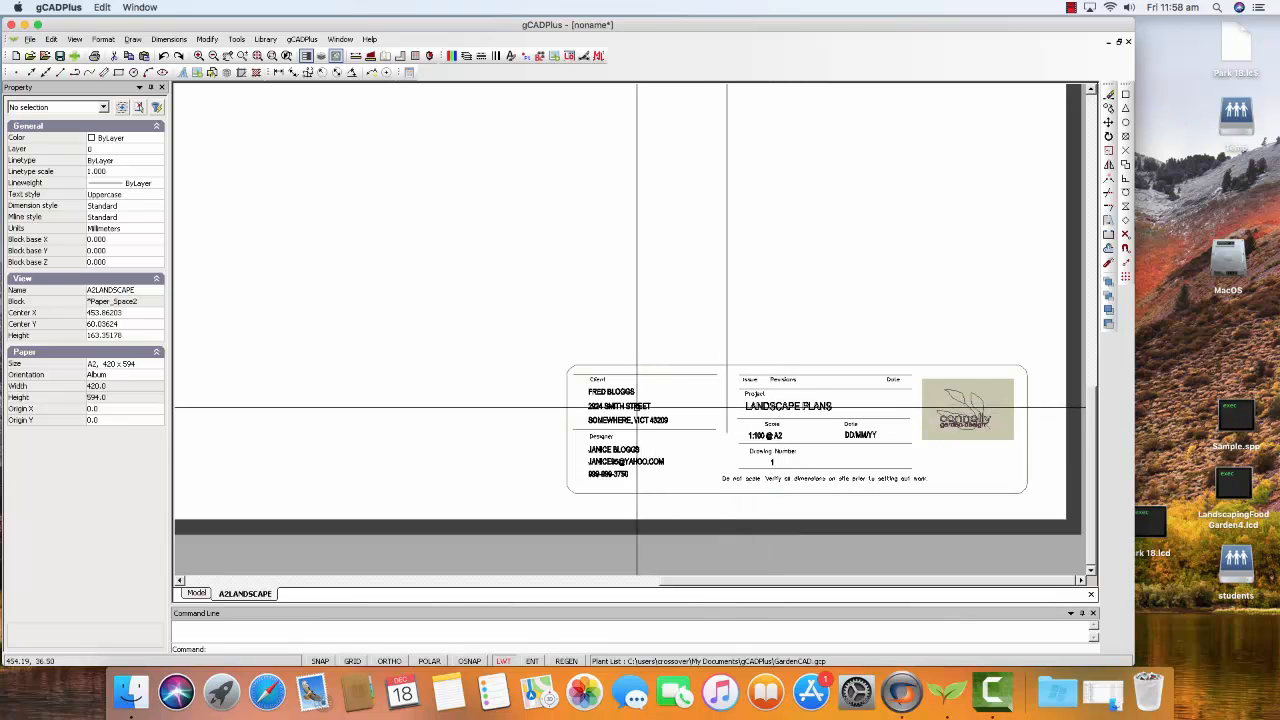
scroll(675, 452, "down", 3)
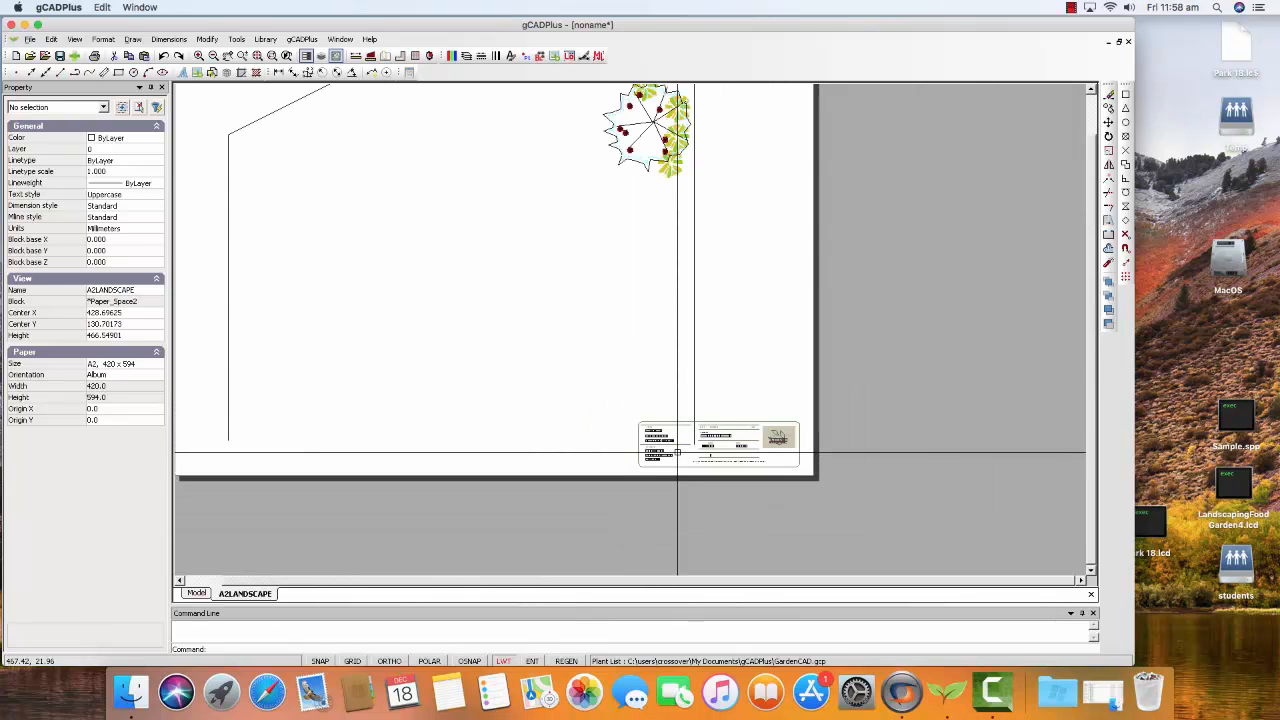
scroll(677, 452, "down", 1)
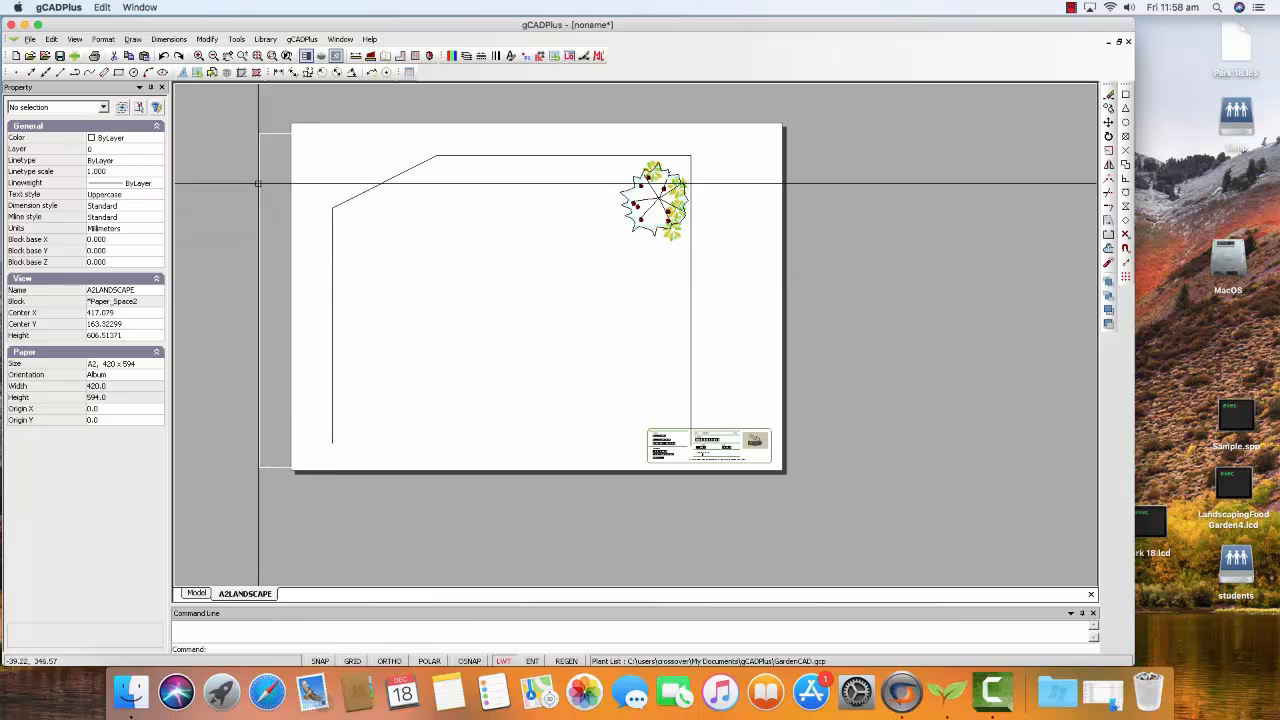
Step: Save the drawing as JamesFinal2.lcd in the JamesFRont folder inside gCADPlus\2021
left_click(30, 40)
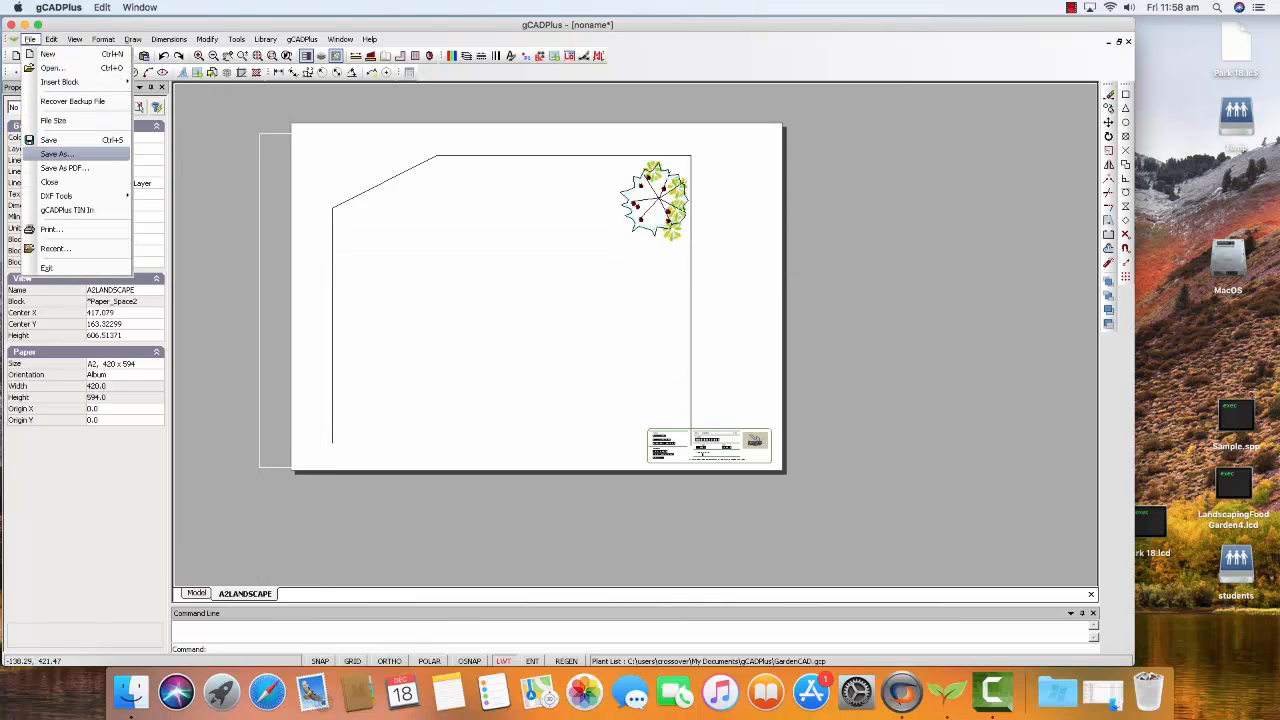
left_click(56, 153)
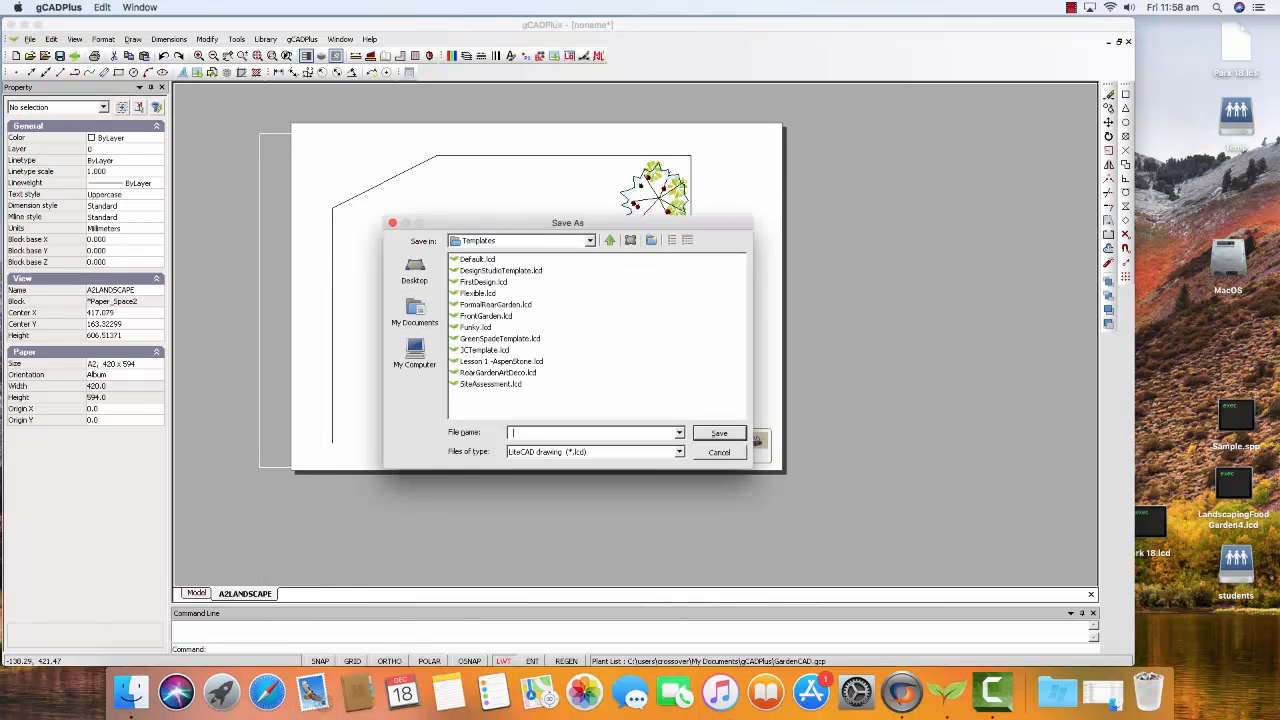
left_click(610, 241)
left_click(610, 241)
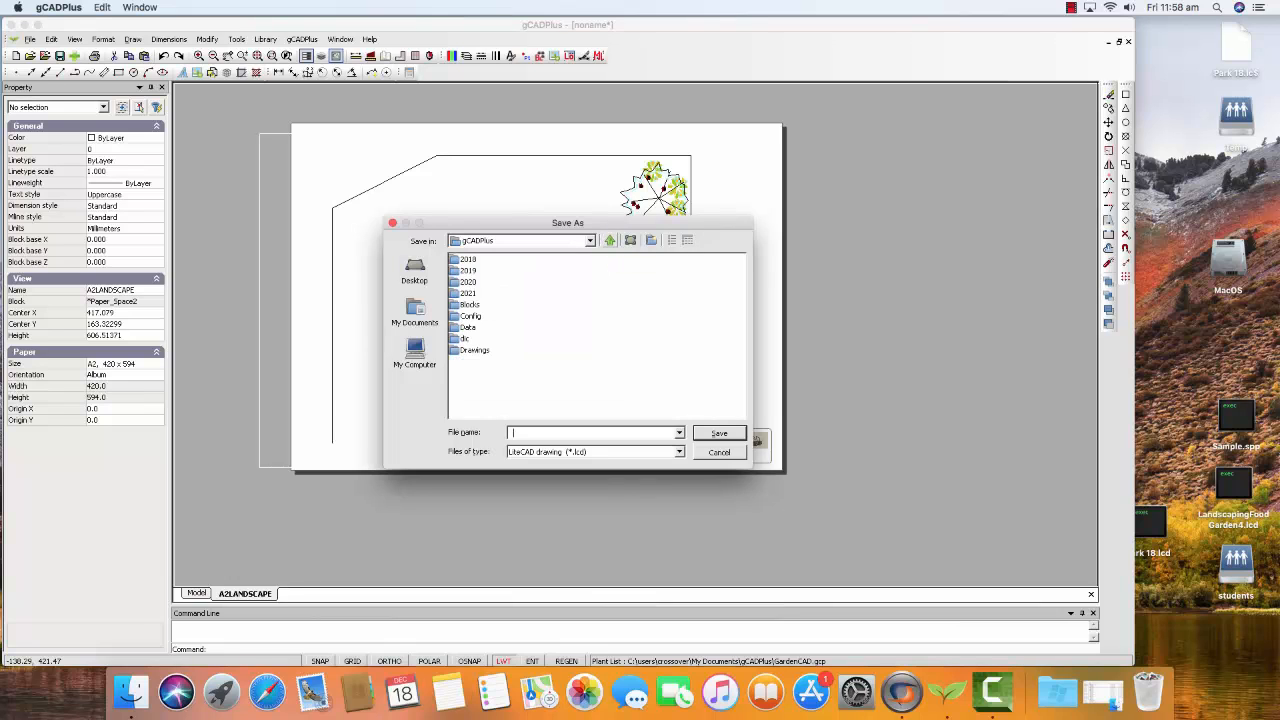
double_click(468, 293)
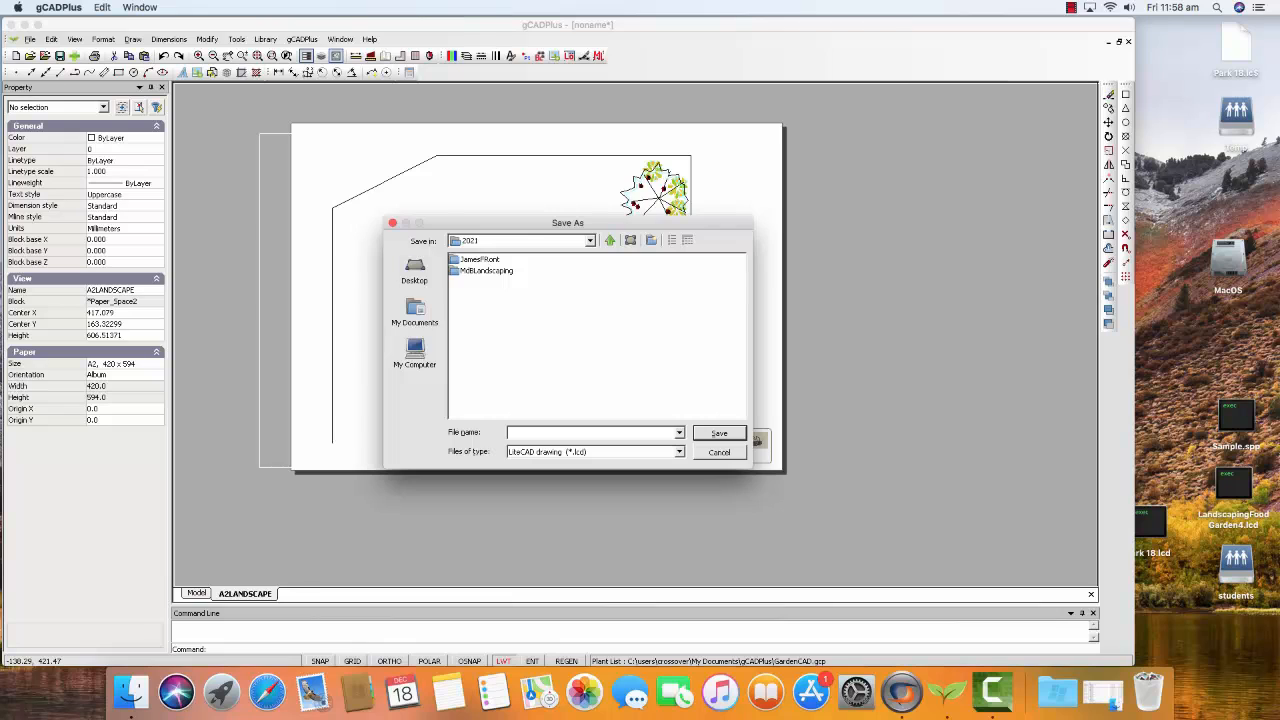
double_click(479, 260)
left_click(483, 260)
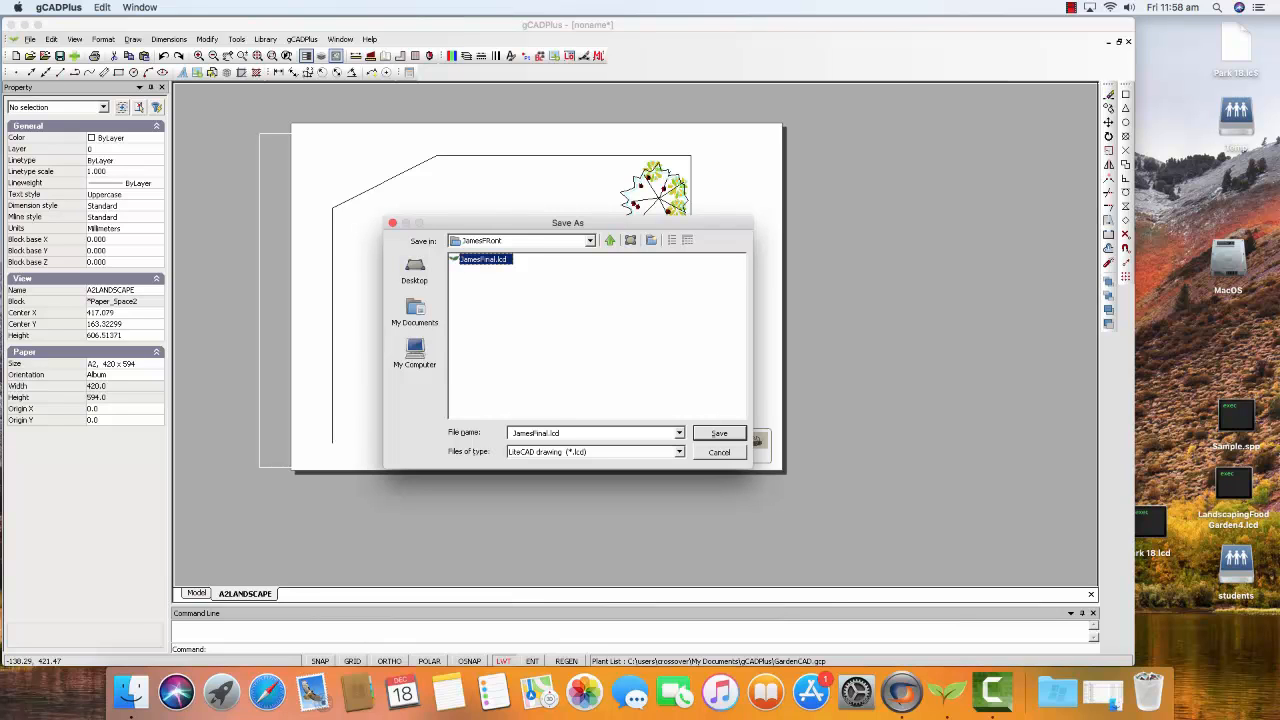
left_click(560, 433)
key("Return")
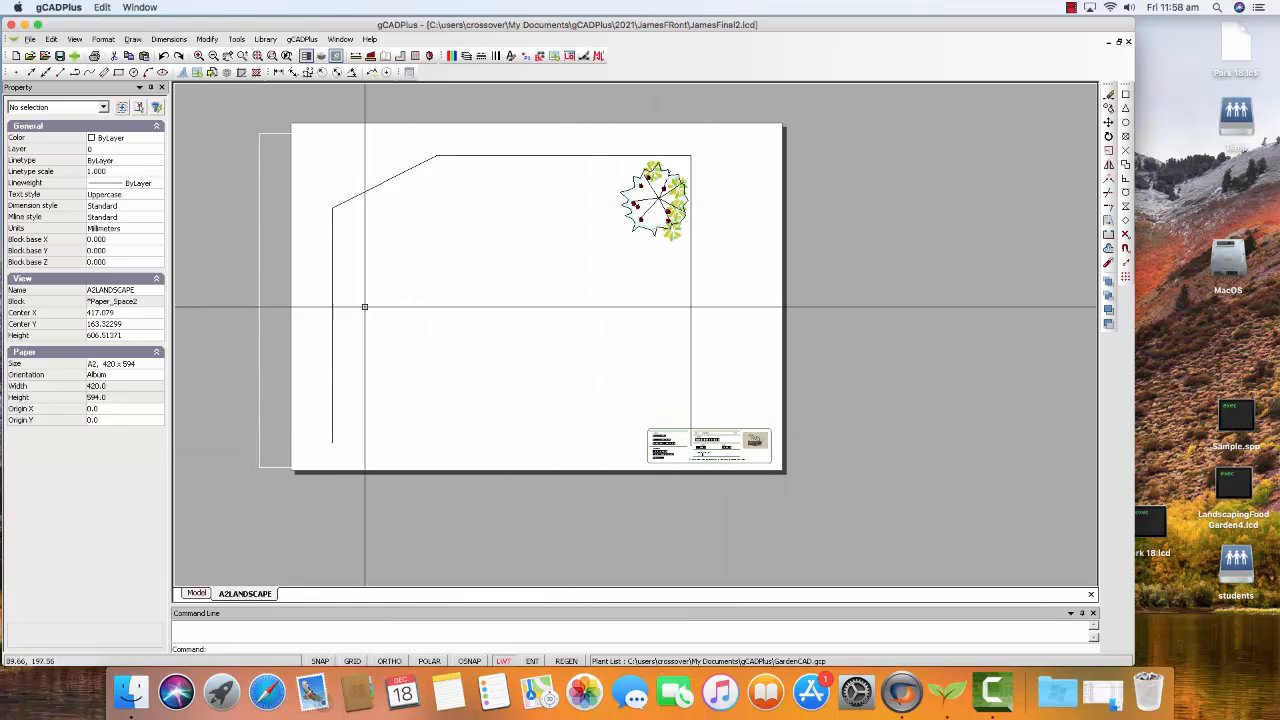
Step: Close JamesFinal2.lcd and start another new drawing from the JCTemplate.lcd template
left_click(30, 39)
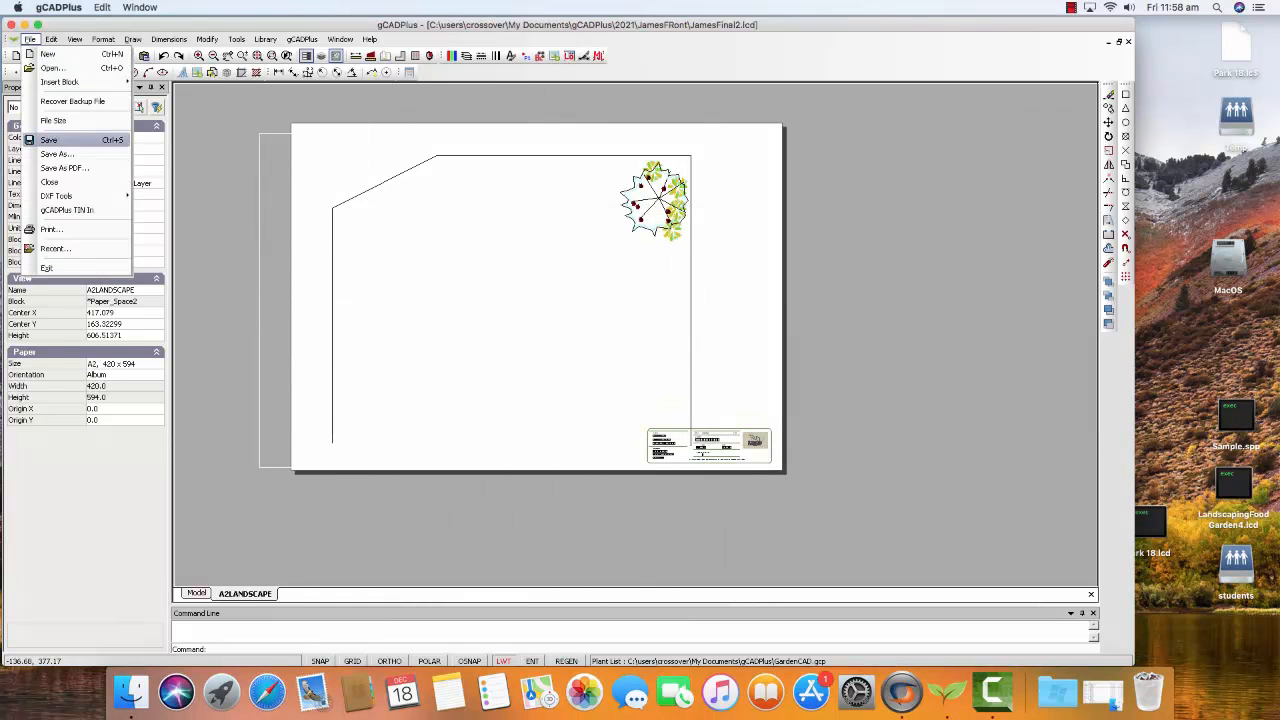
left_click(50, 182)
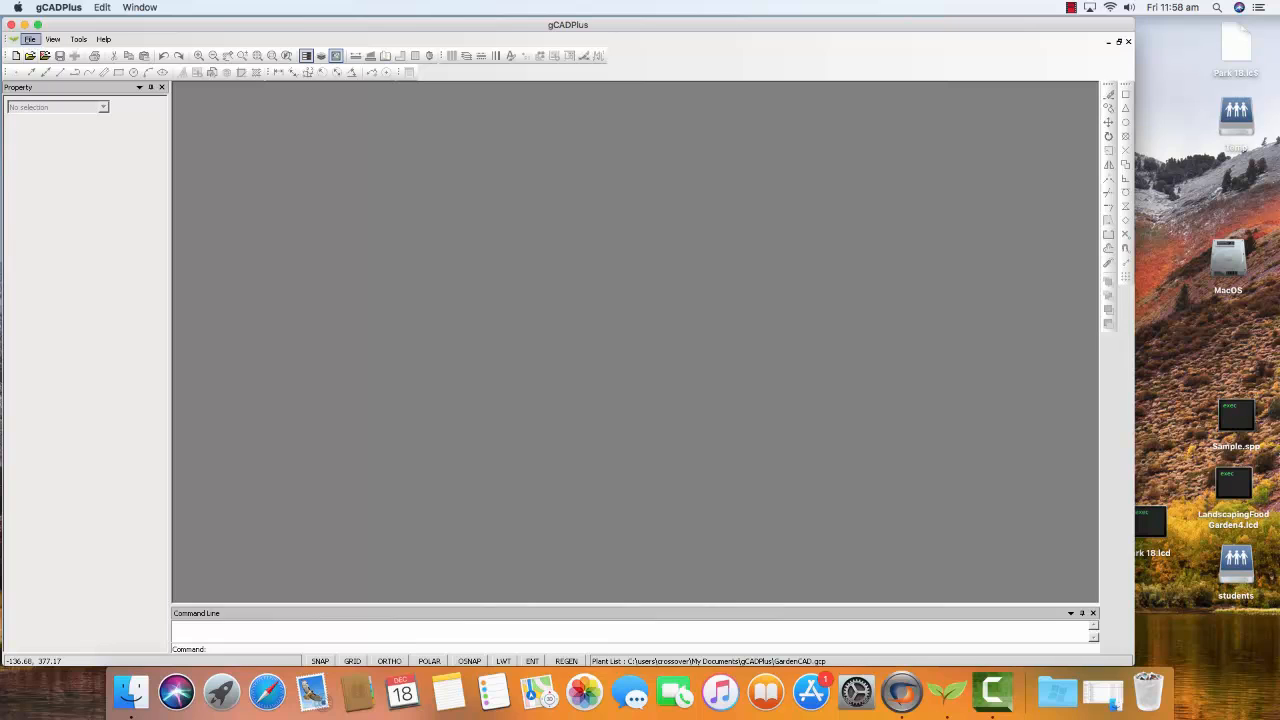
left_click(30, 39)
left_click(46, 54)
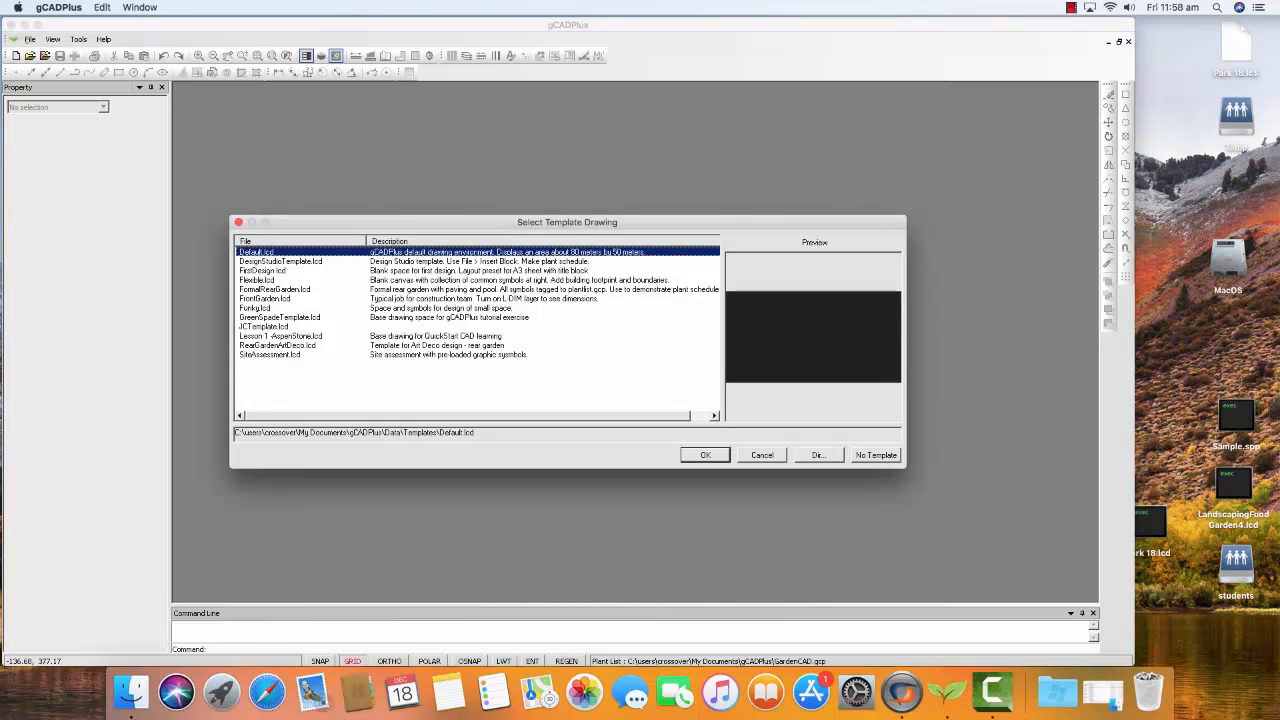
left_click(264, 327)
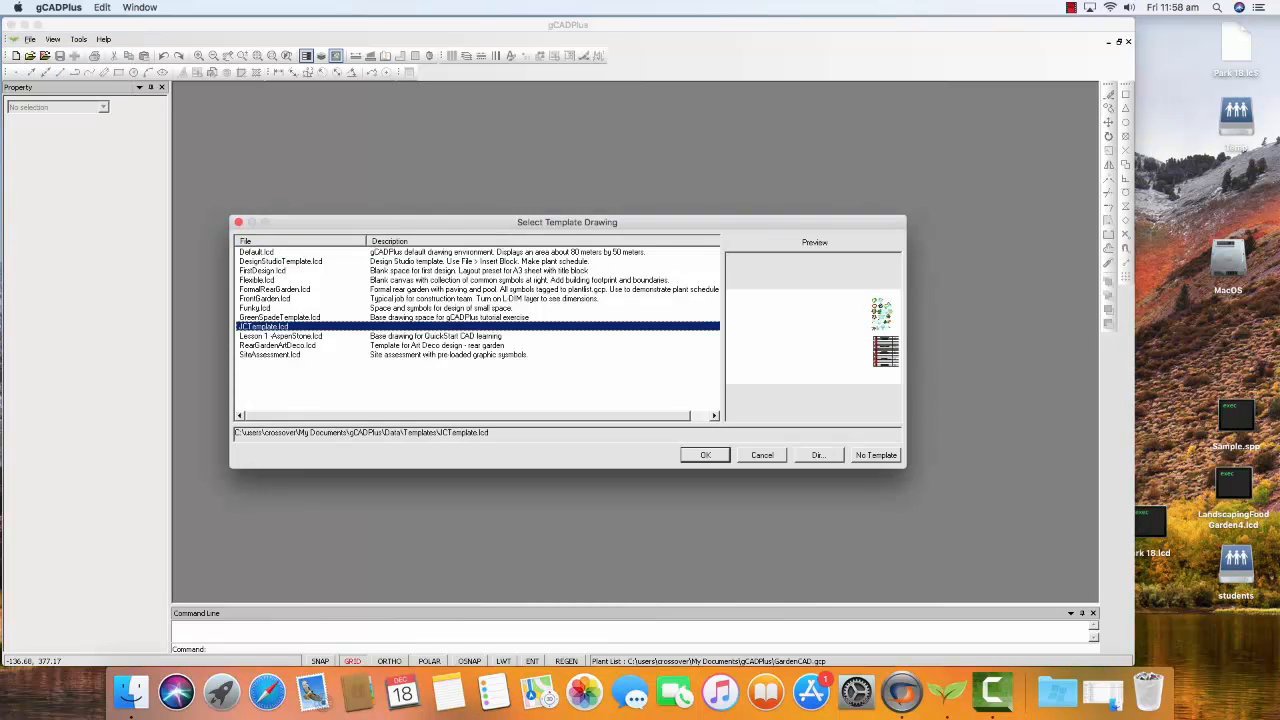
left_click(705, 455)
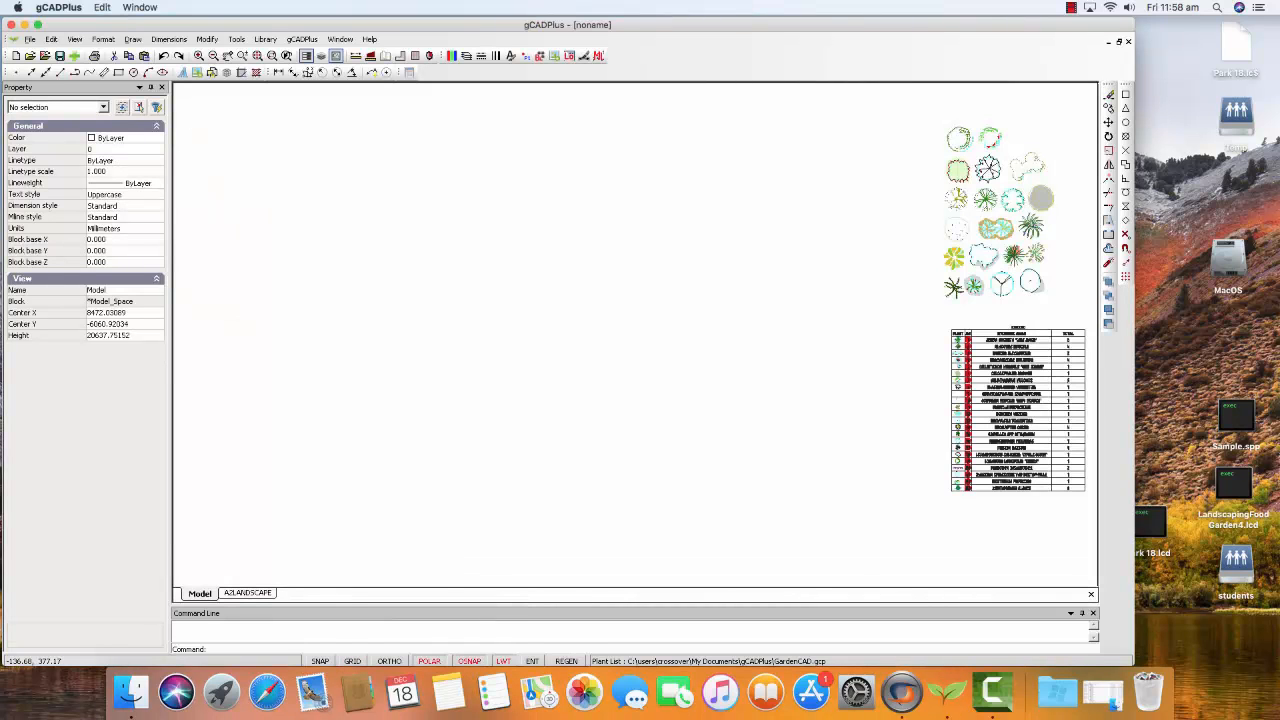
left_click(247, 593)
left_click(198, 593)
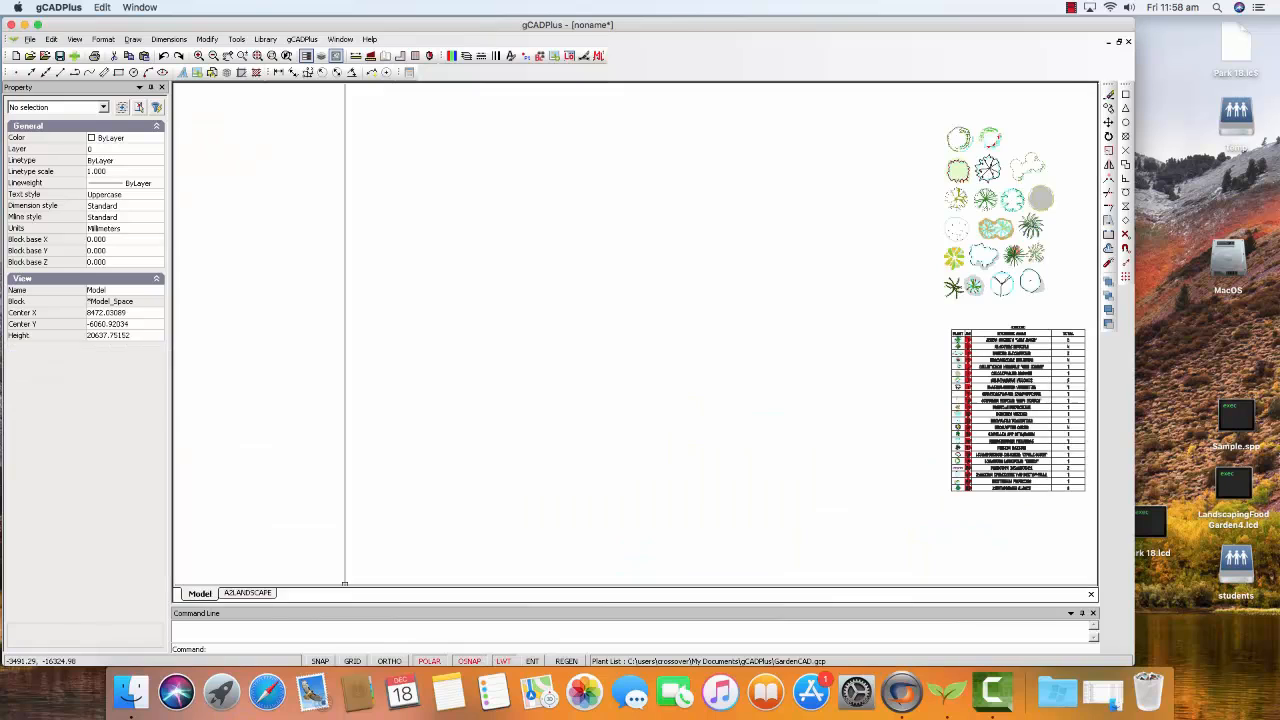